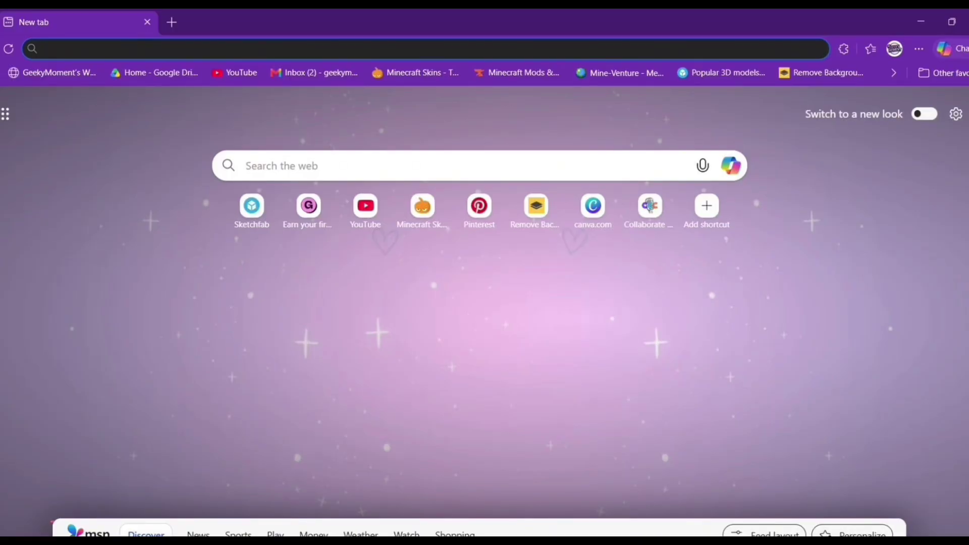
- Open Sketchfab's downloadable models page and search for "minecraft player rig"
{"action": "type", "text": "s"}
{"action": "key", "text": "Return"}
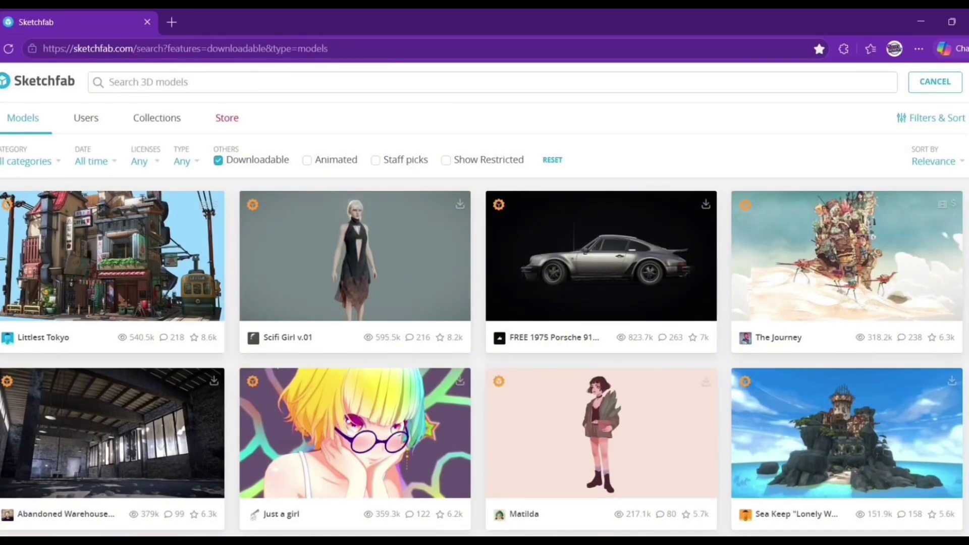
{"action": "type", "text": "minec"}
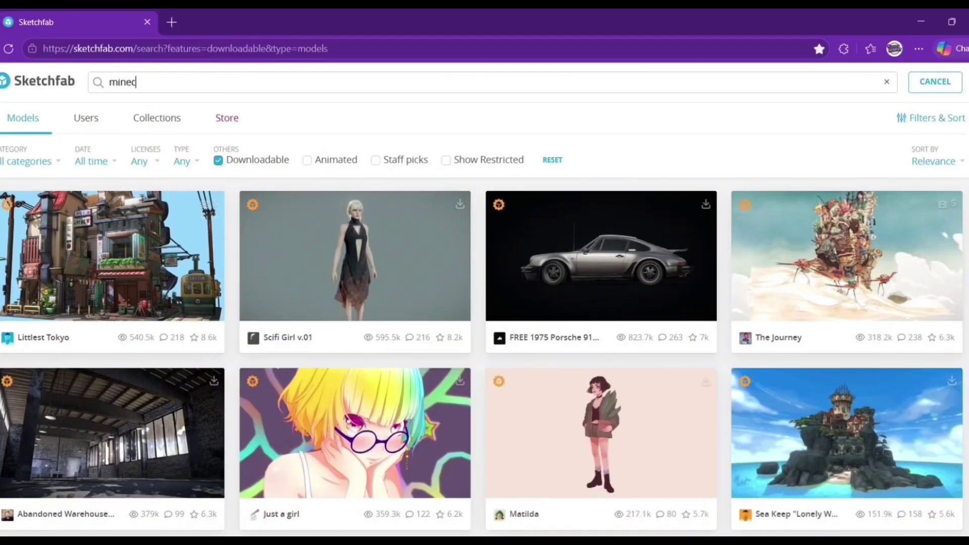
{"action": "type", "text": "raft pl"}
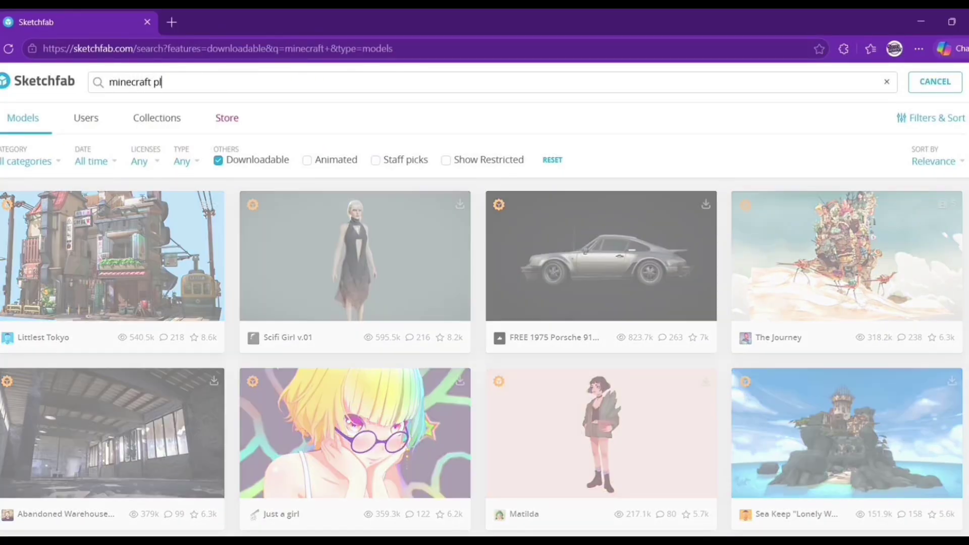
{"action": "type", "text": "ayer rig"}
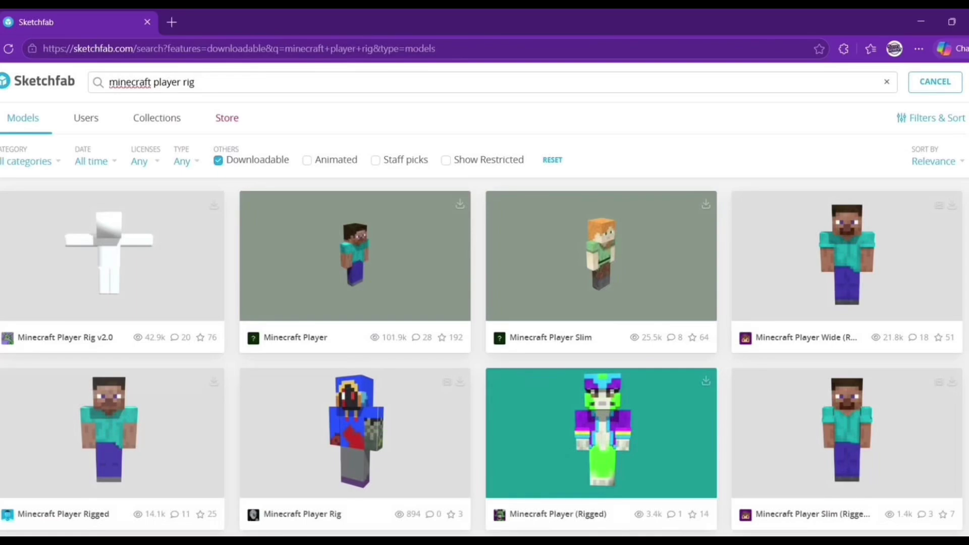
- Open the blue-hooded Minecraft Player Rig model and review its preview, creator, license and description, and close its page
{"action": "scroll", "coordinate": [449, 399], "scroll_direction": "down", "scroll_amount": 1}
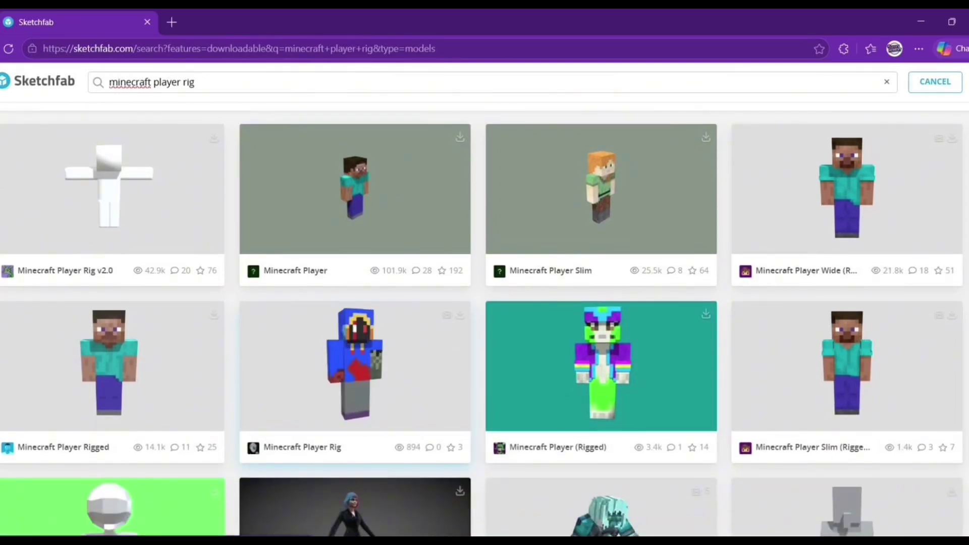
{"action": "left_click", "coordinate": [355, 363]}
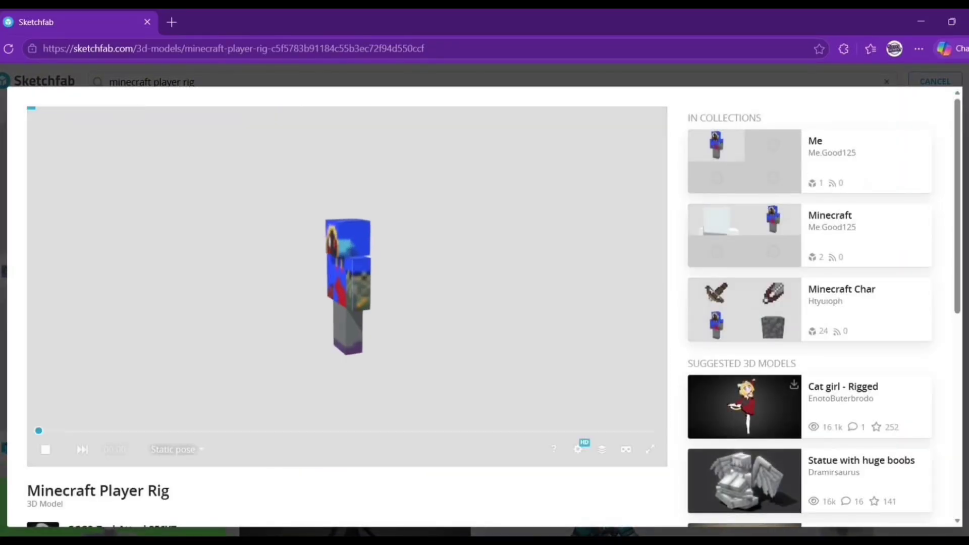
{"action": "scroll", "coordinate": [485, 302], "scroll_direction": "down", "scroll_amount": 1}
{"action": "scroll", "coordinate": [485, 303], "scroll_direction": "down", "scroll_amount": 1}
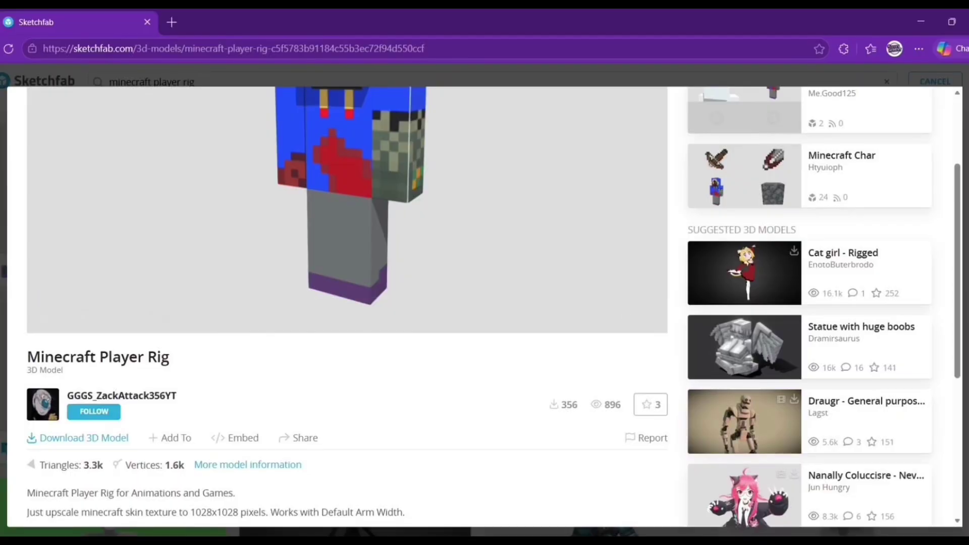
{"action": "left_click_drag", "start_coordinate": [178, 396], "coordinate": [62, 396]}
{"action": "left_click", "coordinate": [222, 386]}
{"action": "scroll", "coordinate": [348, 303], "scroll_direction": "down", "scroll_amount": 1}
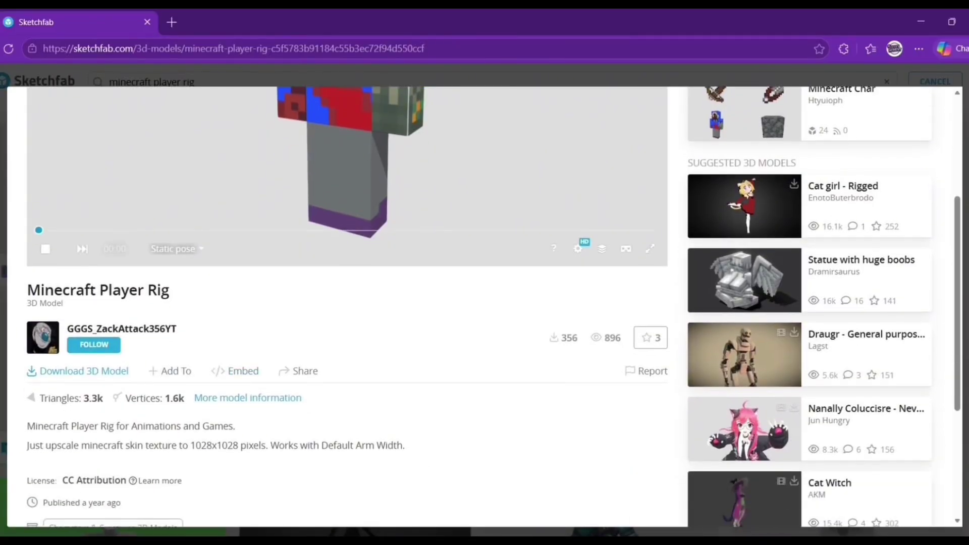
{"action": "scroll", "coordinate": [349, 303], "scroll_direction": "down", "scroll_amount": 1}
{"action": "scroll", "coordinate": [348, 303], "scroll_direction": "up", "scroll_amount": 1}
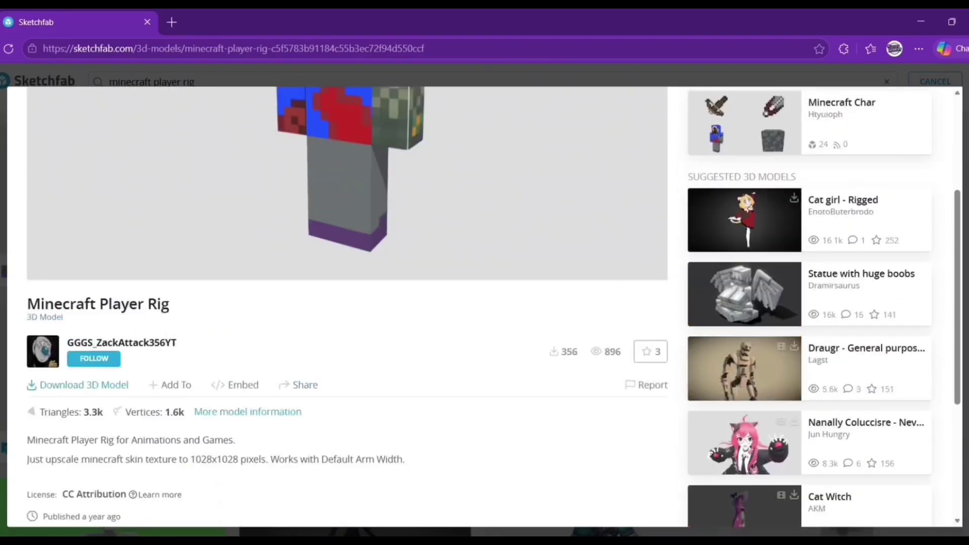
{"action": "scroll", "coordinate": [348, 303], "scroll_direction": "up", "scroll_amount": 2}
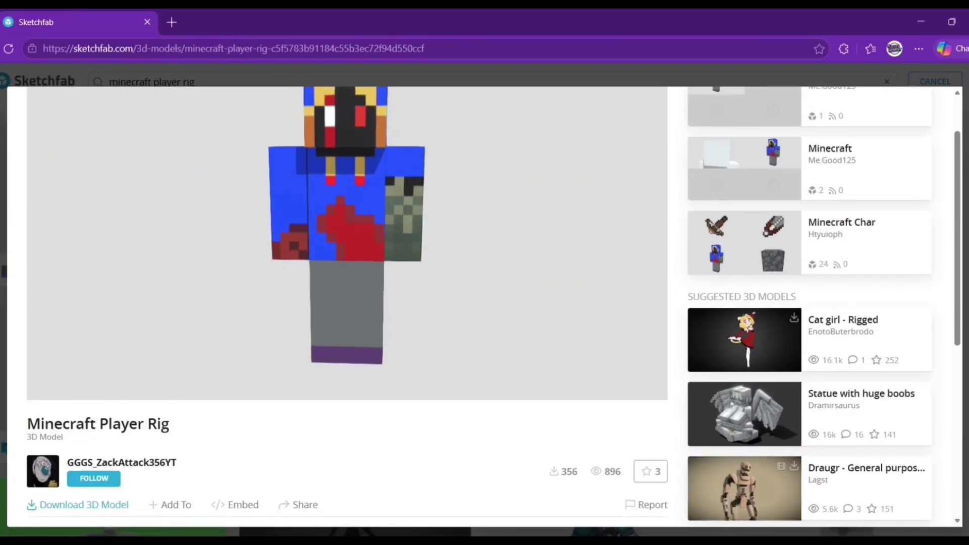
{"action": "scroll", "coordinate": [348, 303], "scroll_direction": "up", "scroll_amount": 1}
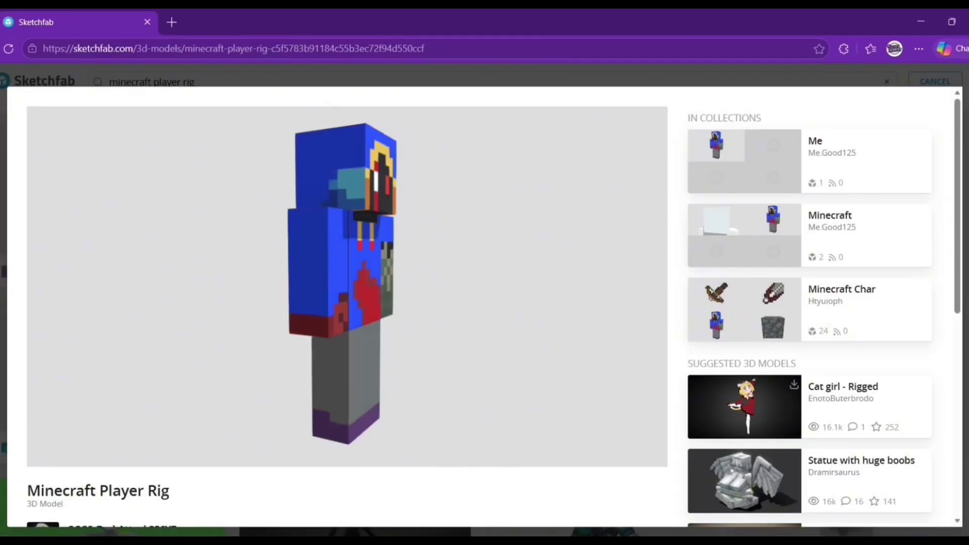
{"action": "key", "text": "Escape"}
- Reopen the blue-hooded Minecraft Player Rig from the search results and start downloading the 3D model
{"action": "scroll", "coordinate": [484, 317], "scroll_direction": "down", "scroll_amount": 5}
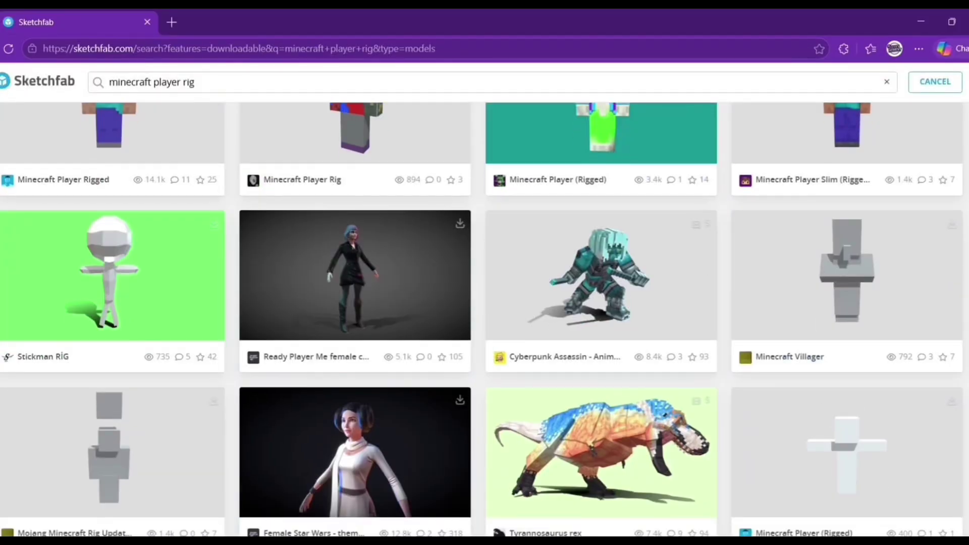
{"action": "scroll", "coordinate": [484, 318], "scroll_direction": "down", "scroll_amount": 4}
{"action": "scroll", "coordinate": [484, 318], "scroll_direction": "up", "scroll_amount": 10}
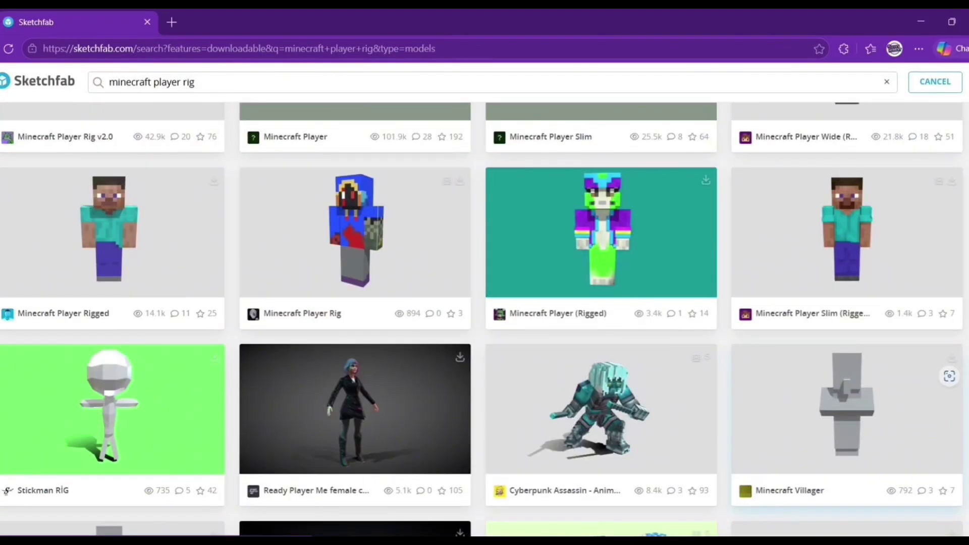
{"action": "scroll", "coordinate": [356, 323], "scroll_direction": "down", "scroll_amount": 5}
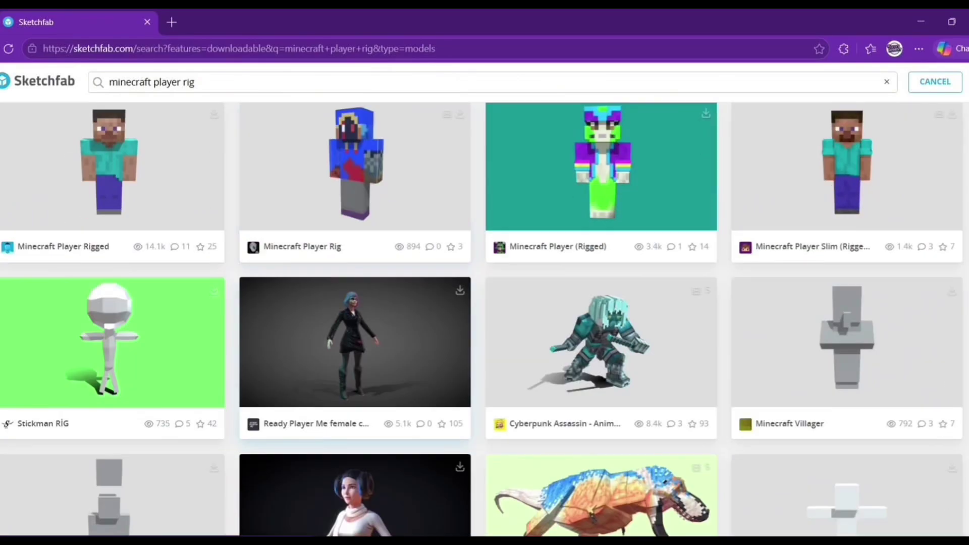
{"action": "left_click", "coordinate": [355, 164]}
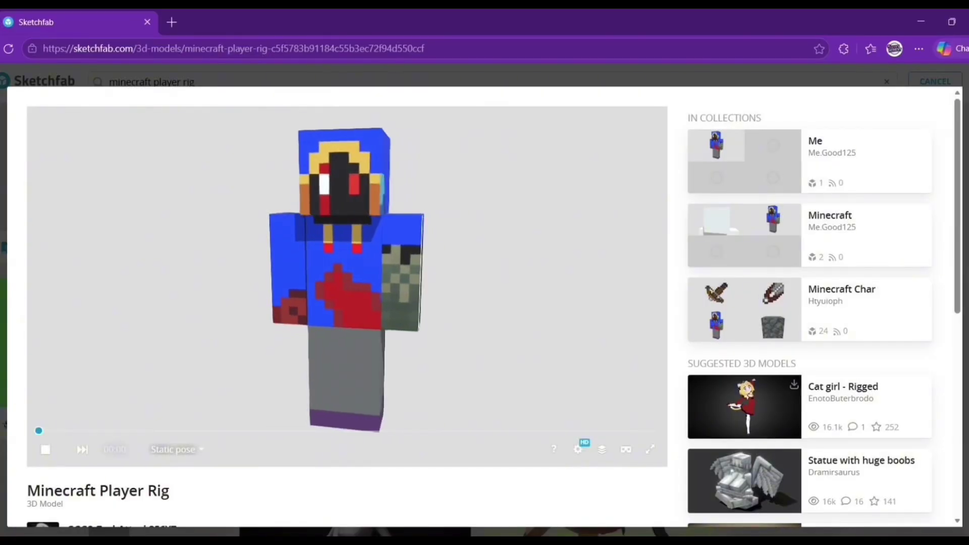
{"action": "scroll", "coordinate": [485, 303], "scroll_direction": "down", "scroll_amount": 5}
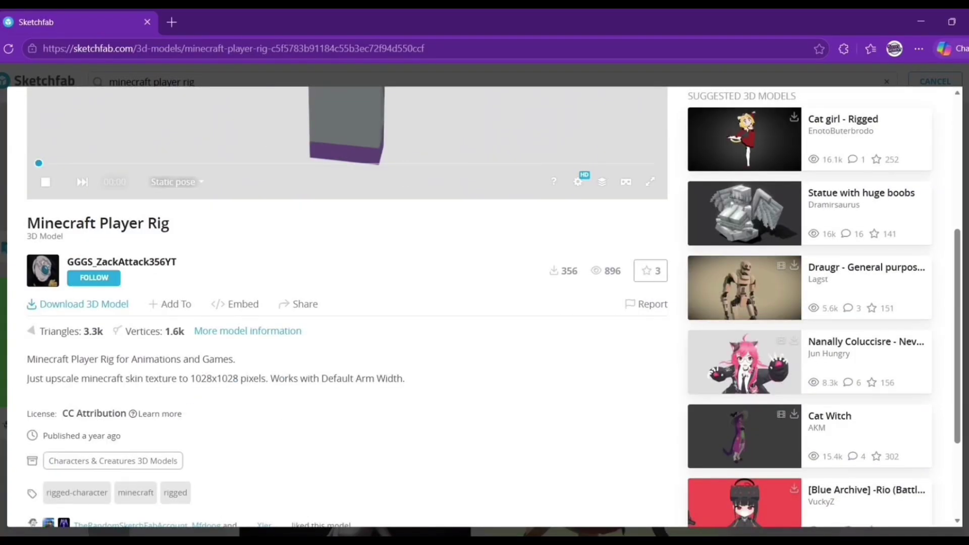
{"action": "left_click", "coordinate": [95, 304]}
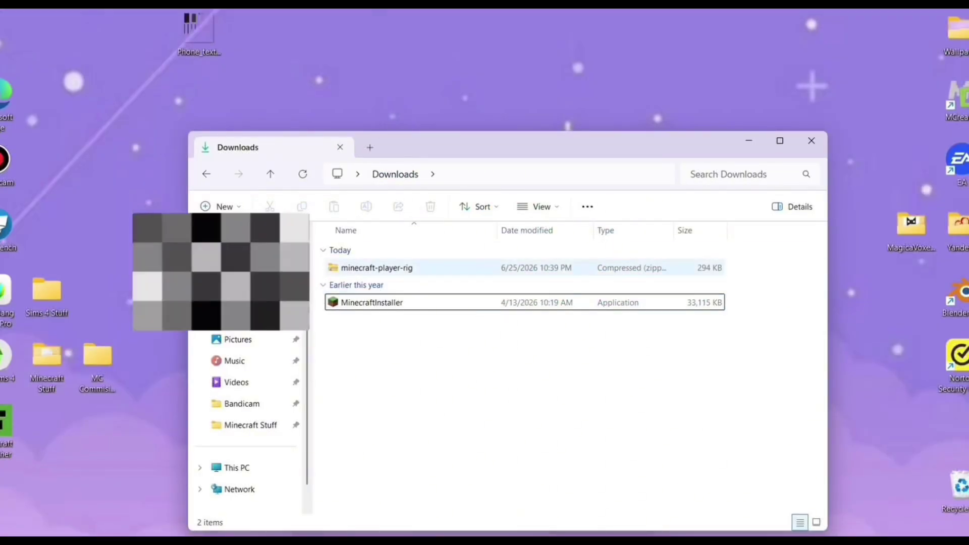
- In the Downloads folder, open minecraft-player-rig down to source > Minecraft Player Rig and copy Minecraft Player Rig.fbx to the desktop
{"action": "double_click", "coordinate": [376, 268]}
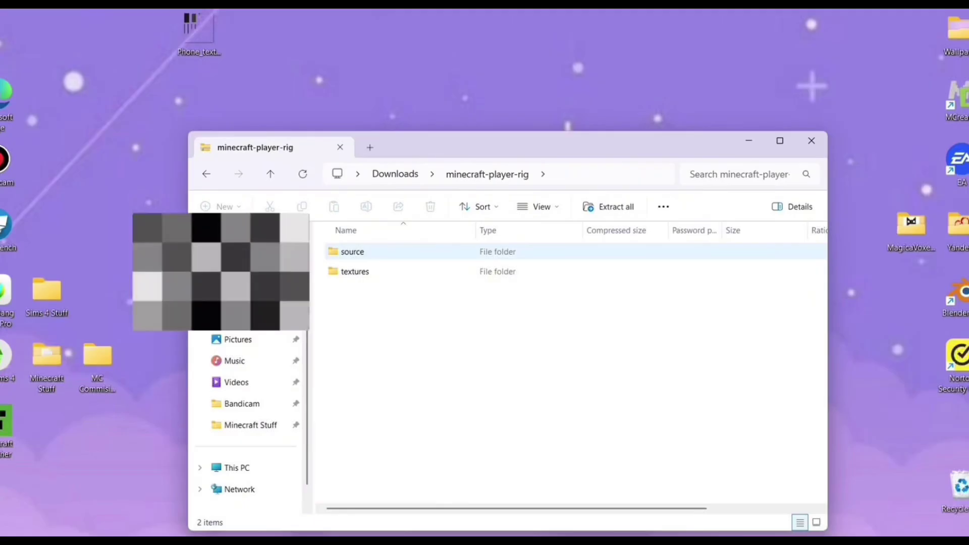
{"action": "double_click", "coordinate": [352, 251]}
{"action": "double_click", "coordinate": [376, 251]}
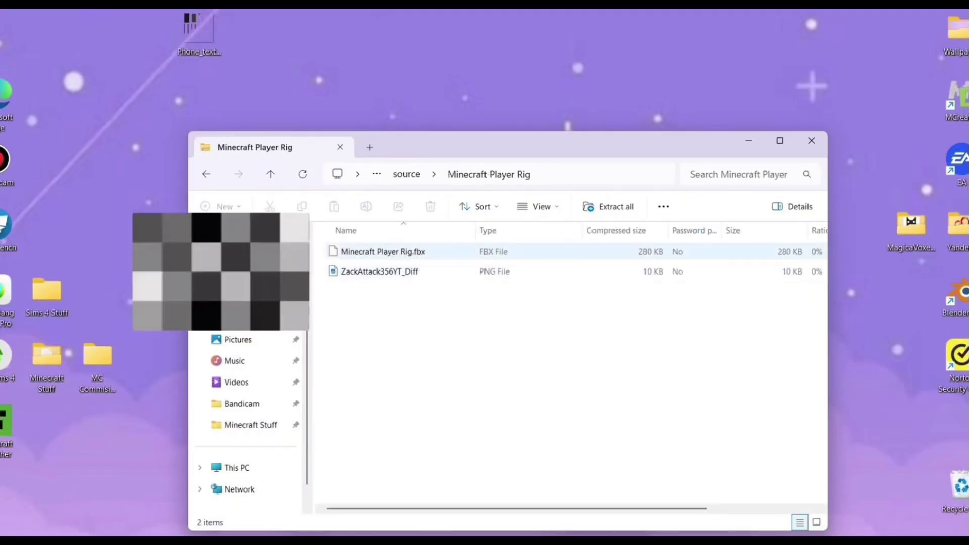
{"action": "left_click_drag", "start_coordinate": [384, 251], "coordinate": [588, 115]}
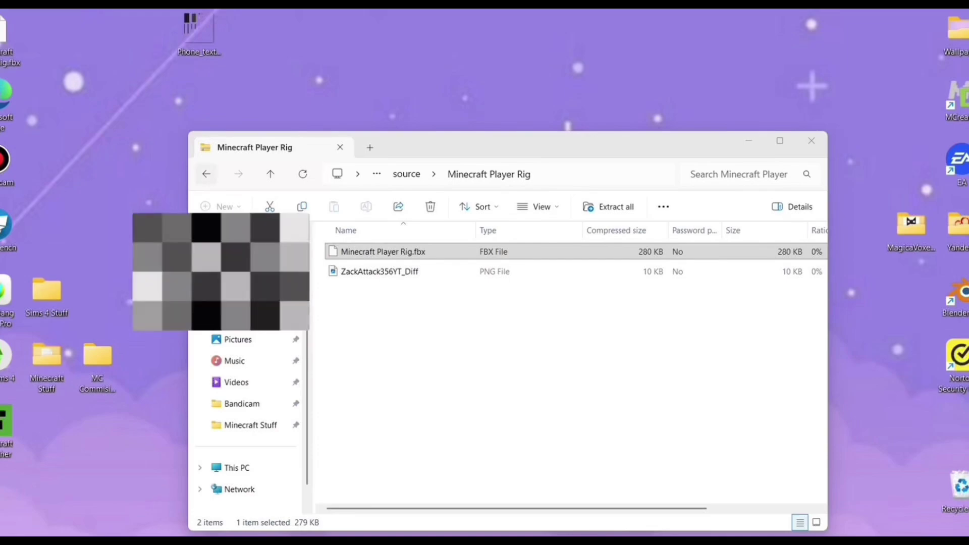
- Return to Downloads, delete the minecraft-player-rig zip archive and move Minecraft Player Rig.fbx there from the desktop
{"action": "left_click", "coordinate": [207, 174]}
{"action": "left_click", "coordinate": [206, 174]}
{"action": "left_click", "coordinate": [206, 174]}
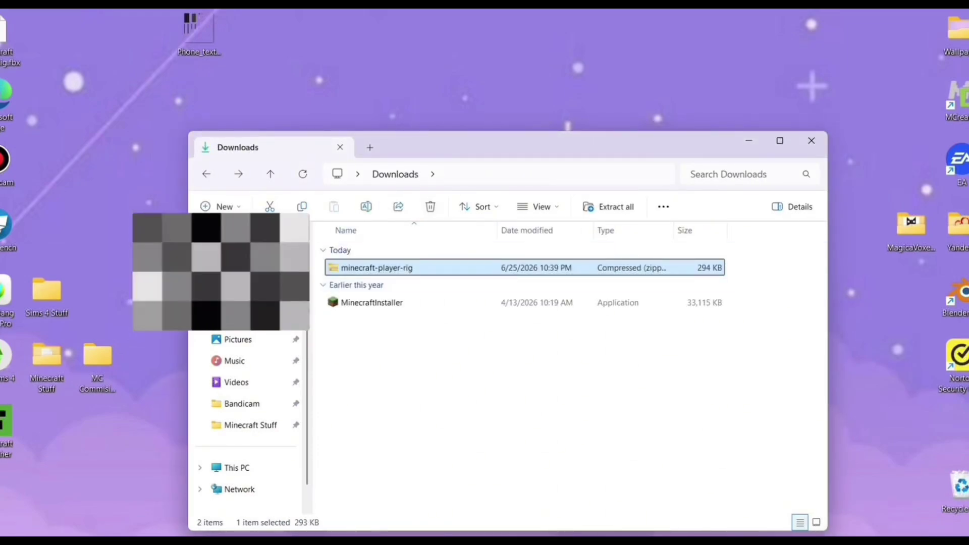
{"action": "left_click", "coordinate": [430, 206]}
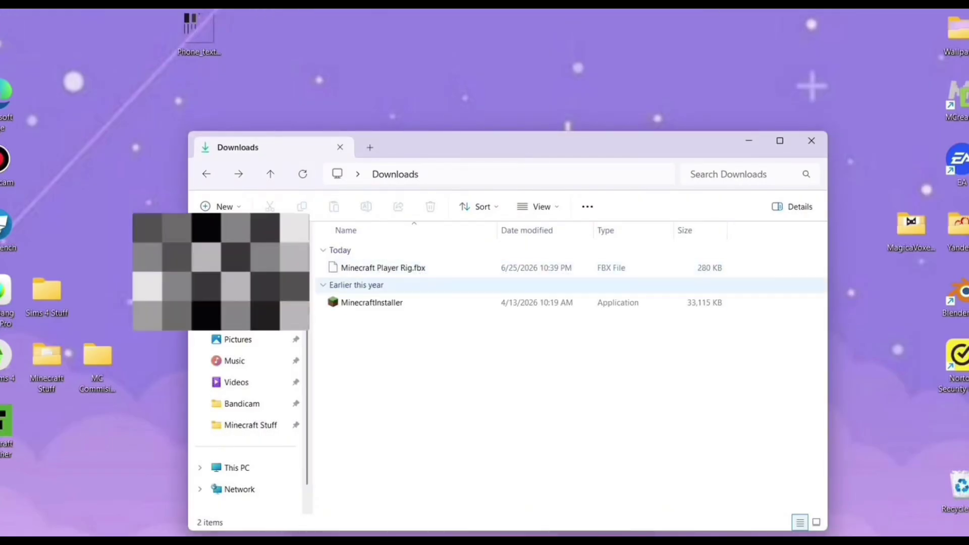
- Switch to Blender, dismiss the splash screen, and delete the default camera, cube and light
{"action": "left_click", "coordinate": [403, 303]}
{"action": "left_click", "coordinate": [429, 353]}
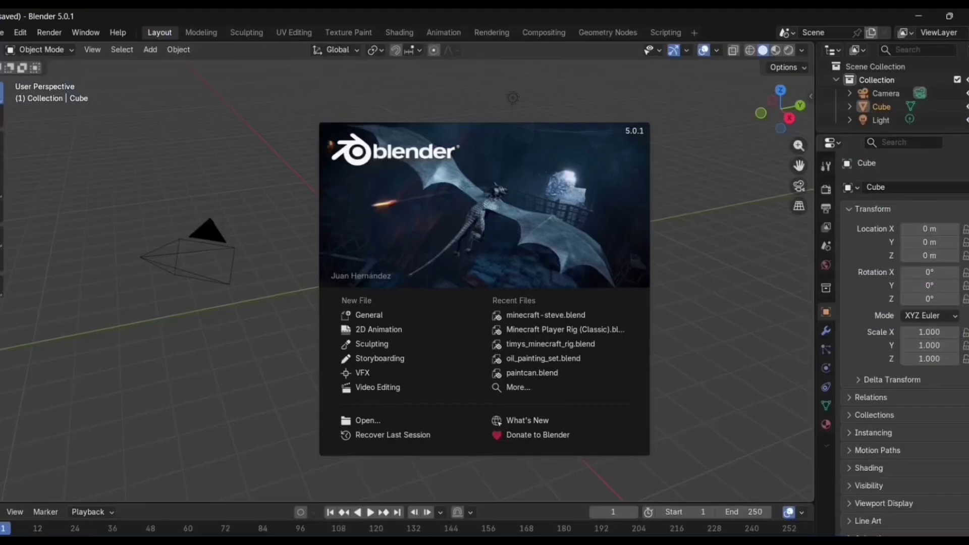
{"action": "left_click", "coordinate": [129, 140]}
{"action": "left_click_drag", "start_coordinate": [130, 141], "coordinate": [644, 363]}
{"action": "right_click", "coordinate": [323, 270]}
{"action": "left_click", "coordinate": [316, 534]}
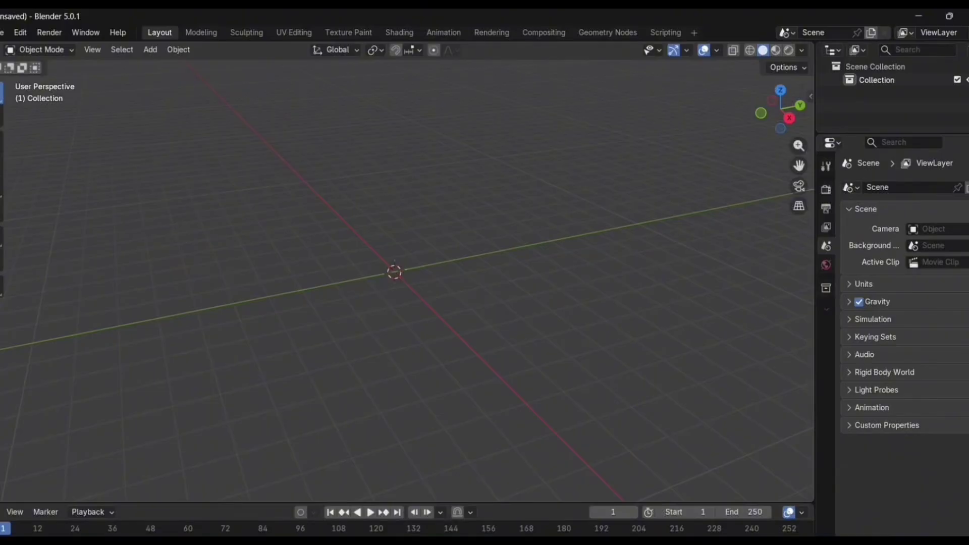
- Import Minecraft Player Rig.fbx from the Downloads folder using the FBX importer's default settings
{"action": "left_click", "coordinate": [2, 32]}
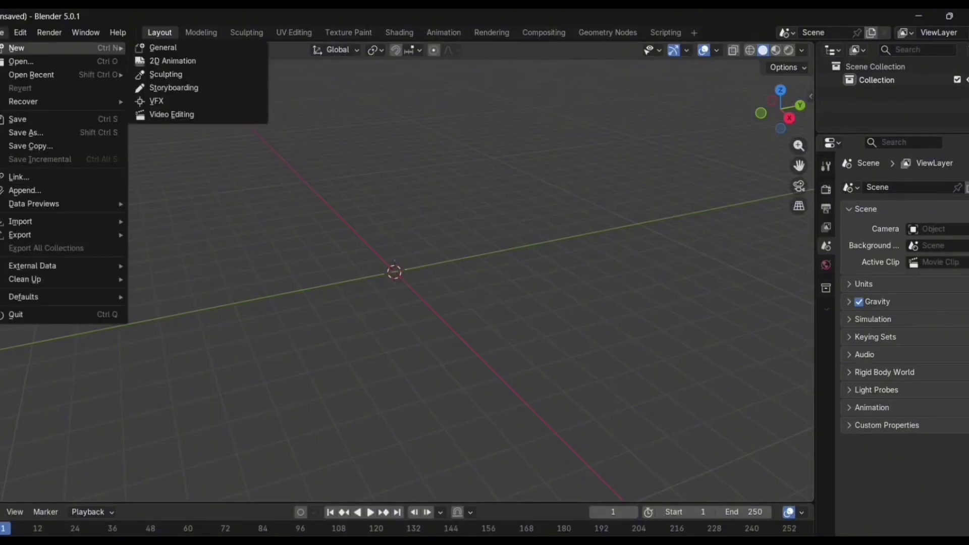
{"action": "mouse_move", "coordinate": [20, 221]}
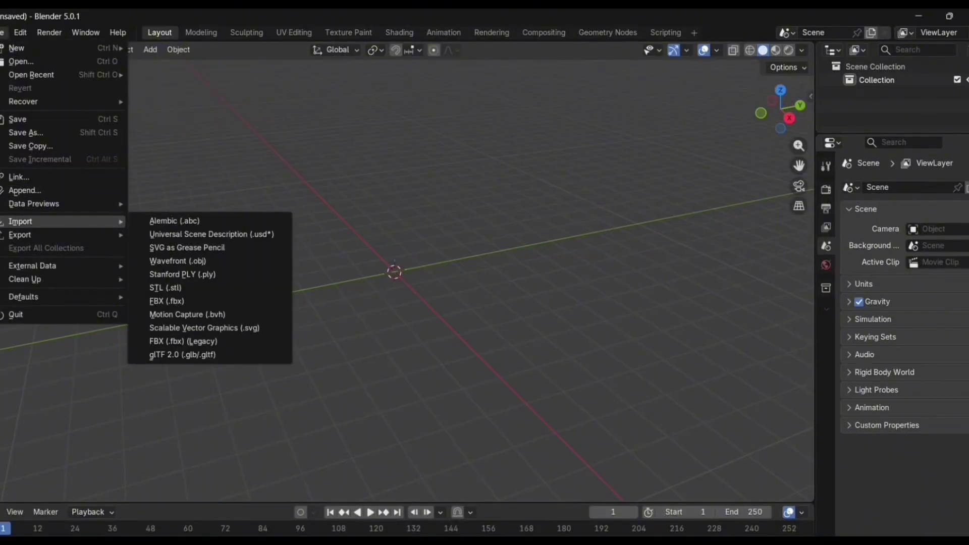
{"action": "left_click", "coordinate": [172, 301]}
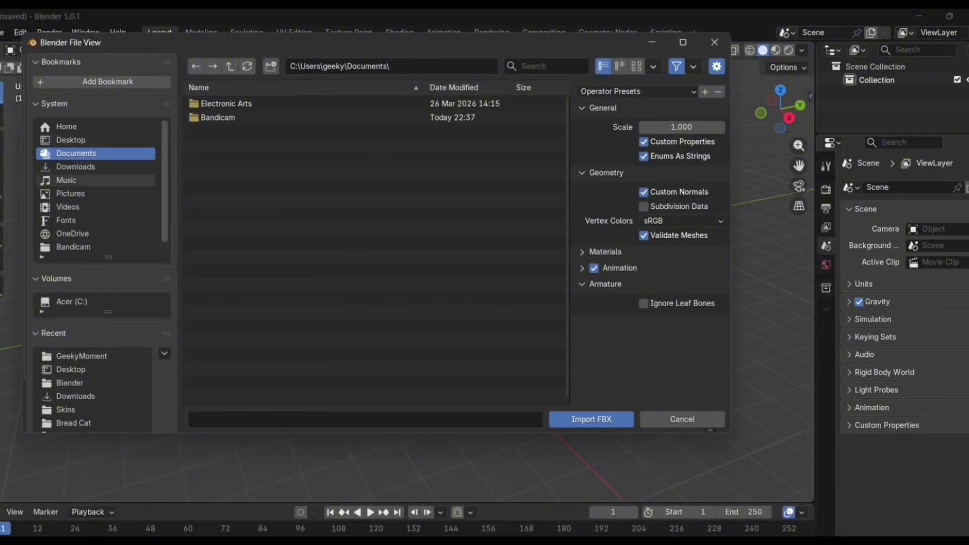
{"action": "left_click", "coordinate": [75, 166]}
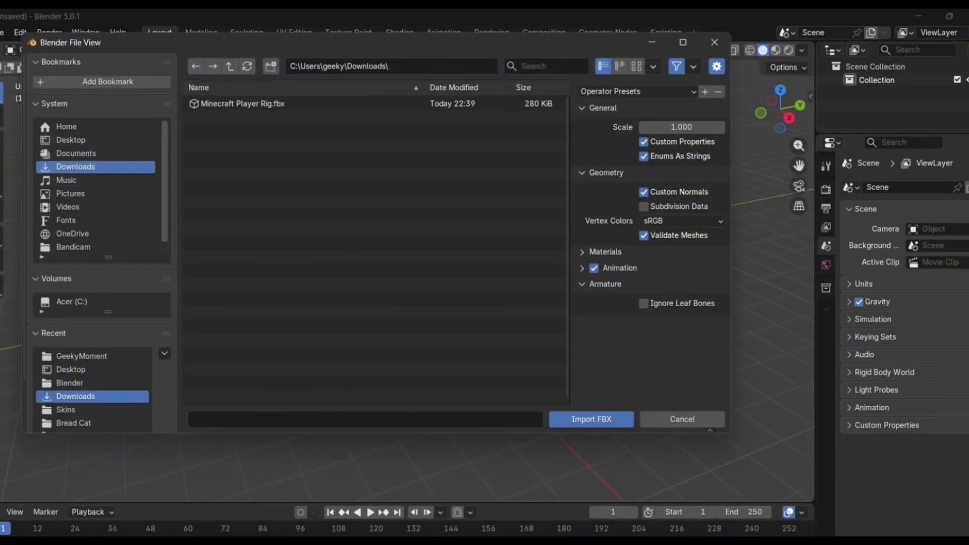
{"action": "left_click", "coordinate": [244, 104]}
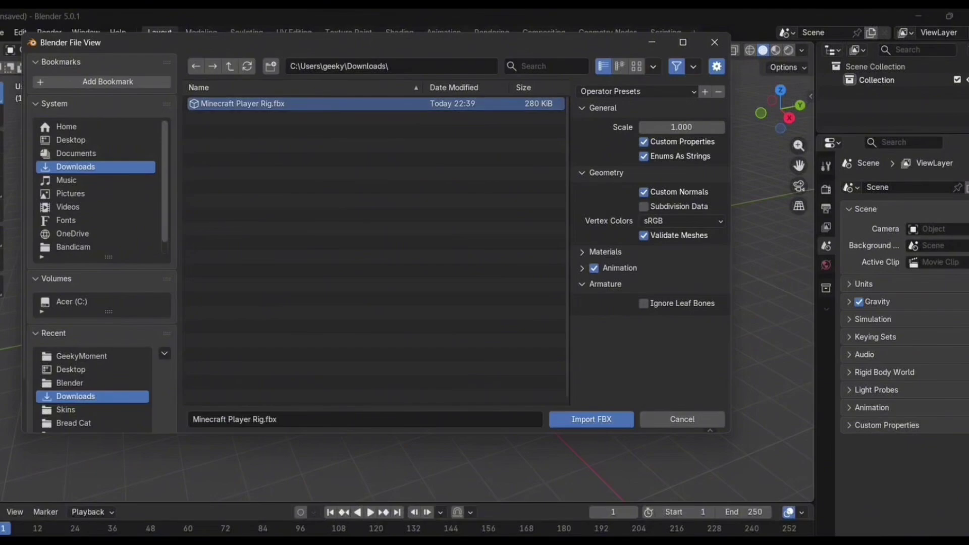
{"action": "left_click", "coordinate": [591, 419]}
{"action": "key", "text": "Return"}
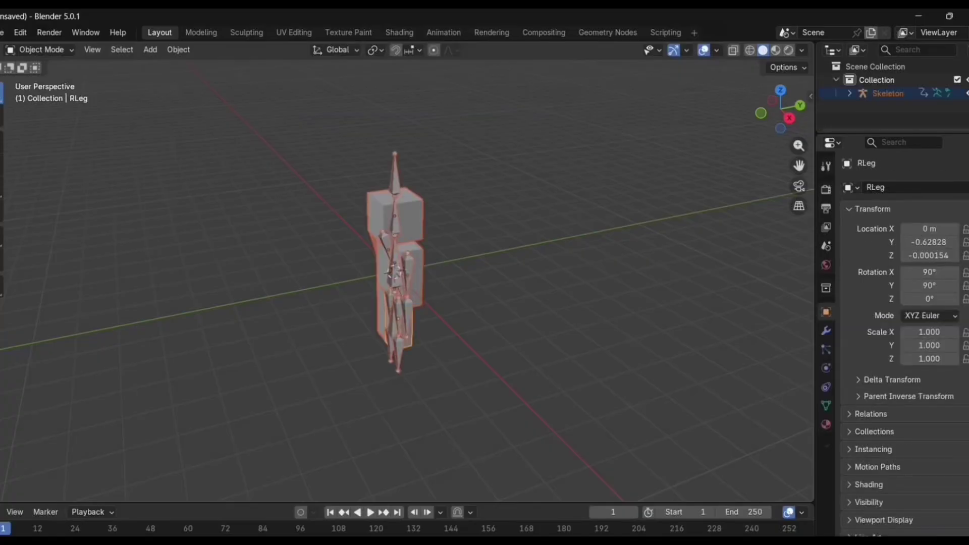
- Move the imported player rig straight up along Z until its leg meshes stand on the grid floor, and deselect it
{"action": "left_click_drag", "start_coordinate": [780, 108], "coordinate": [860, 86]}
{"action": "left_click", "coordinate": [1, 143]}
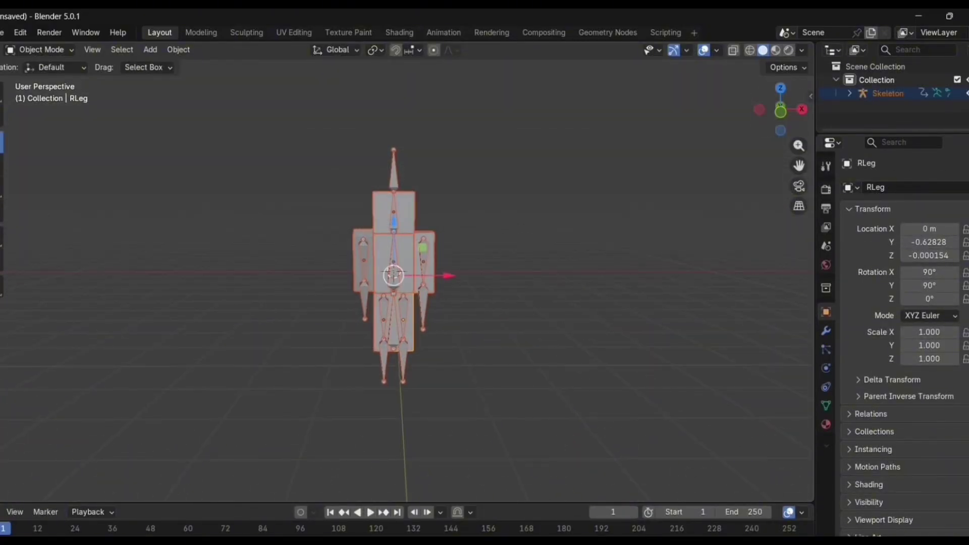
{"action": "left_click_drag", "start_coordinate": [394, 225], "coordinate": [394, 148]}
{"action": "left_click", "coordinate": [596, 166]}
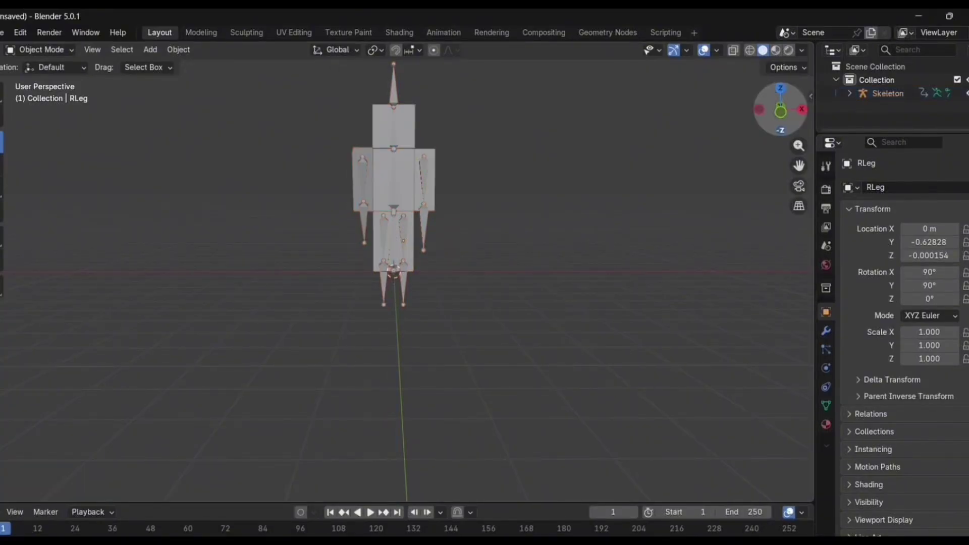
- Enlarge the Outliner downward to give the scene's object list more room above the Properties editor
{"action": "left_click_drag", "start_coordinate": [780, 112], "coordinate": [790, 129]}
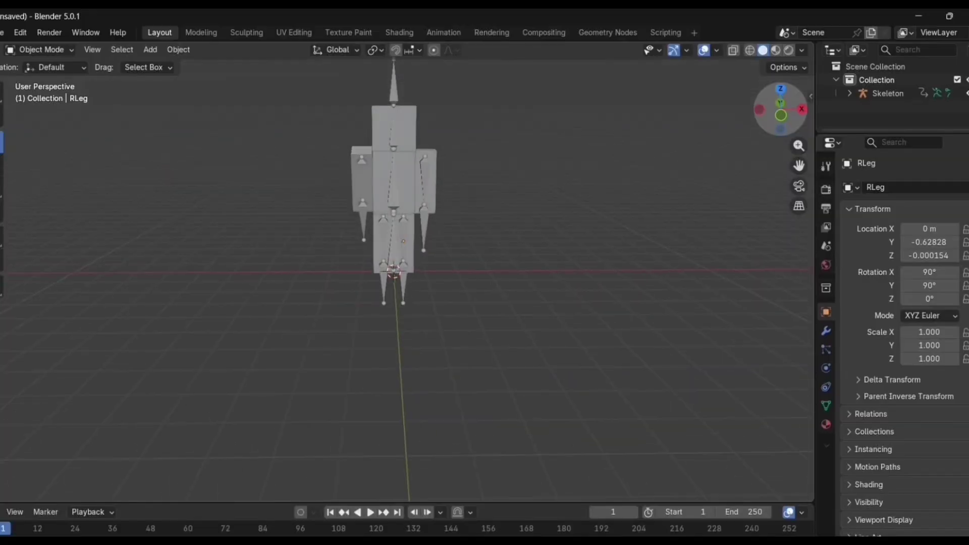
{"action": "left_click_drag", "start_coordinate": [799, 165], "coordinate": [796, 207]}
{"action": "left_click_drag", "start_coordinate": [781, 110], "coordinate": [775, 108]}
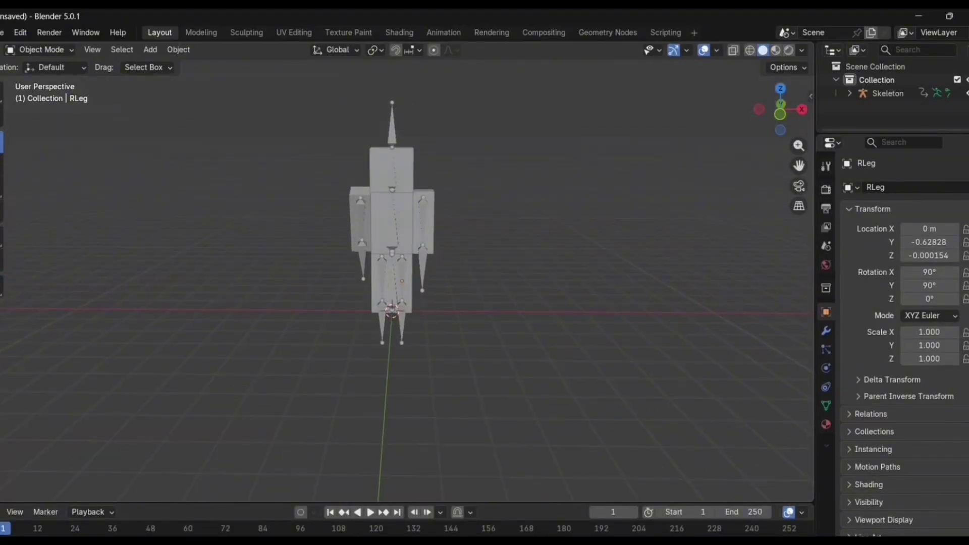
{"action": "left_click_drag", "start_coordinate": [307, 90], "coordinate": [526, 315]}
{"action": "left_click_drag", "start_coordinate": [892, 132], "coordinate": [892, 227]}
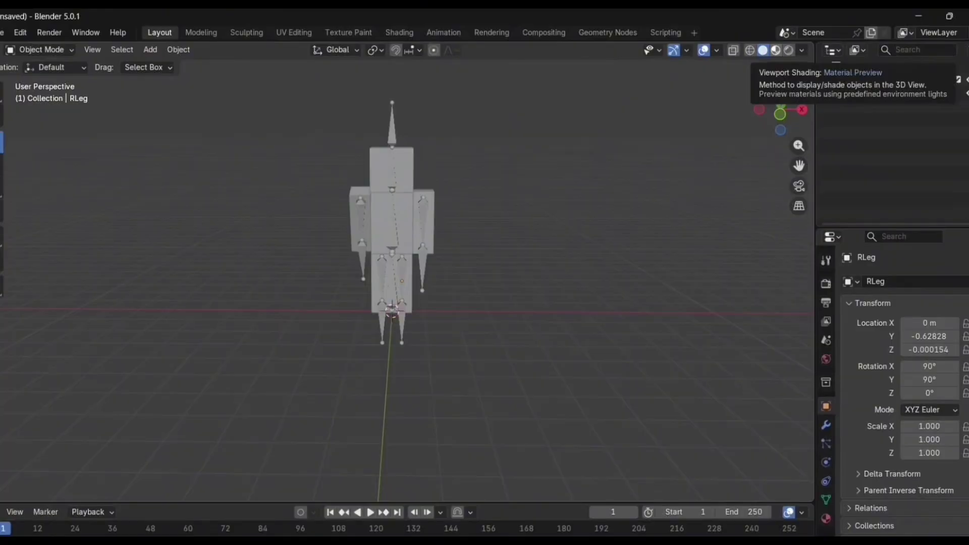
- Switch the viewport to Material Preview shading, expand the Skeleton hierarchy, and select its Head mesh
{"action": "left_click", "coordinate": [775, 51]}
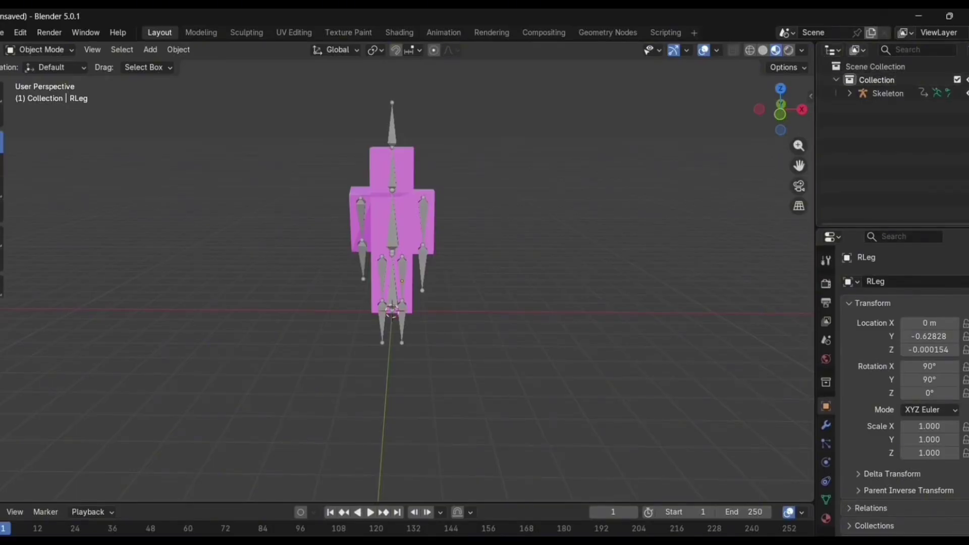
{"action": "left_click", "coordinate": [850, 93]}
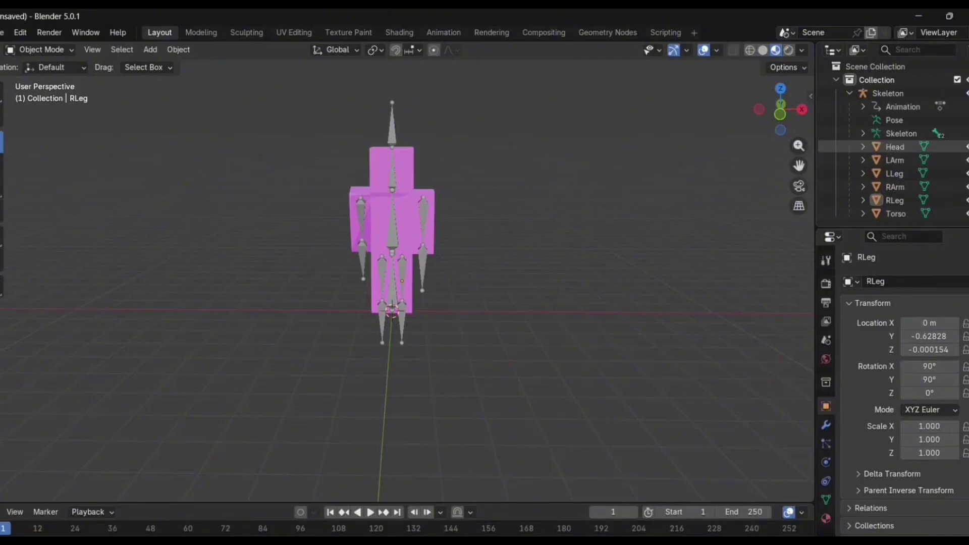
{"action": "left_click", "coordinate": [895, 147]}
{"action": "left_click", "coordinate": [894, 160]}
{"action": "left_click", "coordinate": [894, 174]}
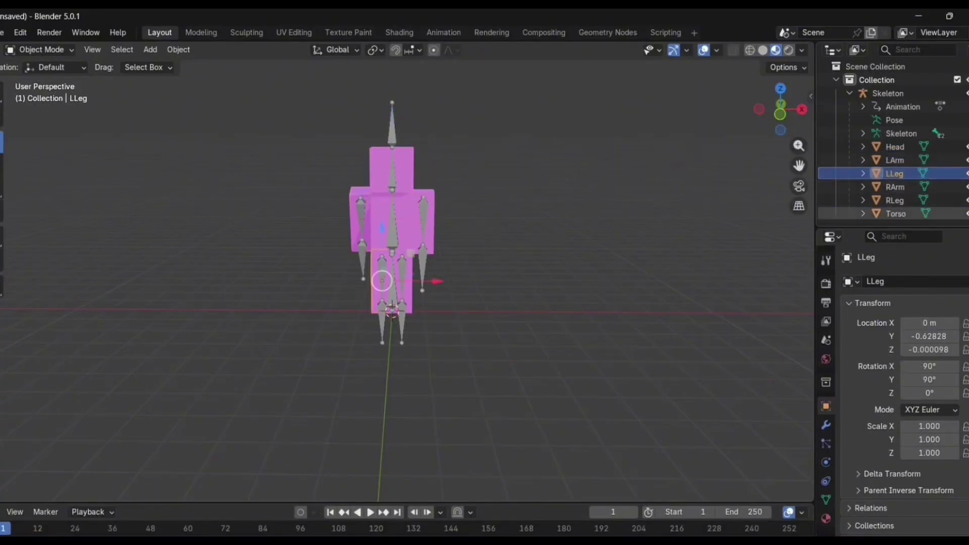
{"action": "left_click", "coordinate": [896, 213]}
{"action": "left_click", "coordinate": [895, 187]}
{"action": "left_click", "coordinate": [895, 147]}
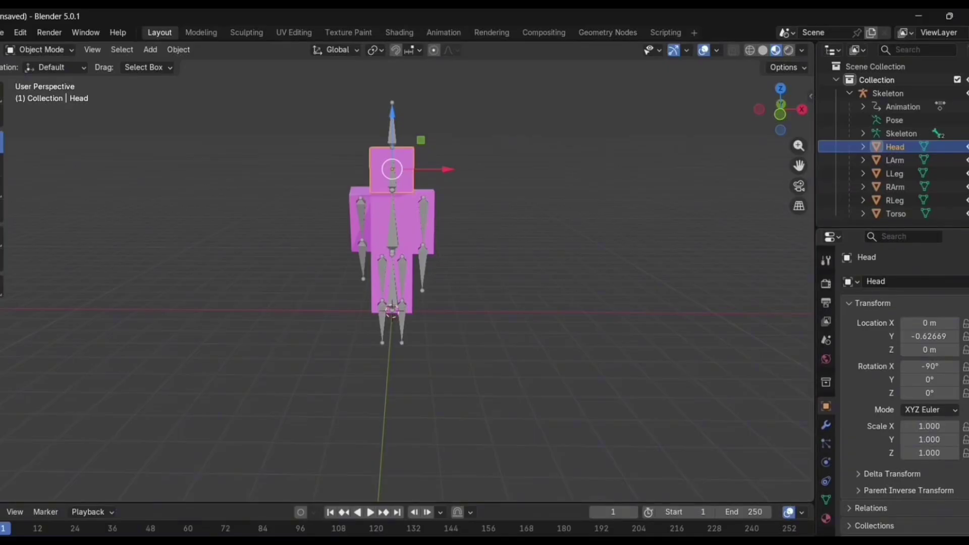
- Replace the Base Color source of the Head mesh's Skin material with a new Image Texture
{"action": "scroll", "coordinate": [898, 404], "scroll_direction": "down", "scroll_amount": 1}
{"action": "scroll", "coordinate": [826, 466], "scroll_direction": "down", "scroll_amount": 1}
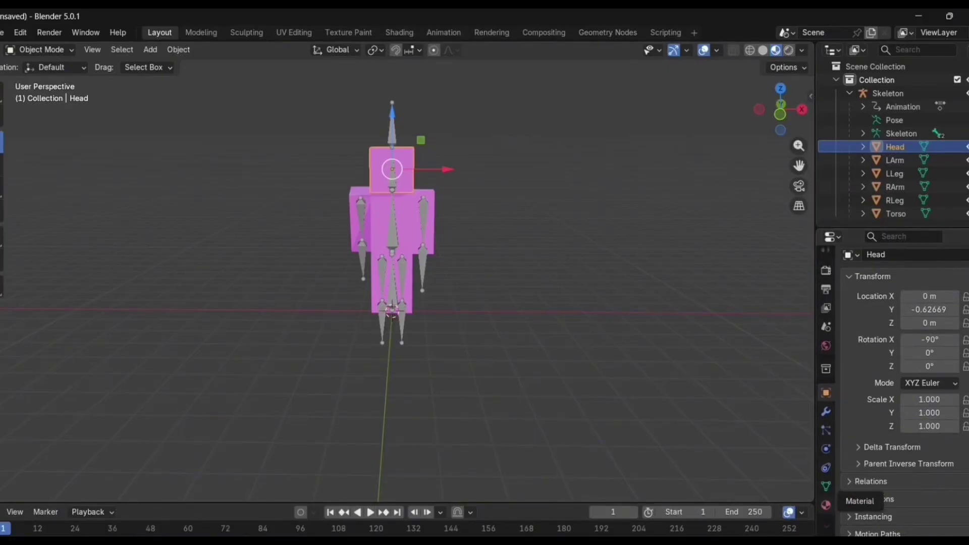
{"action": "left_click", "coordinate": [825, 504]}
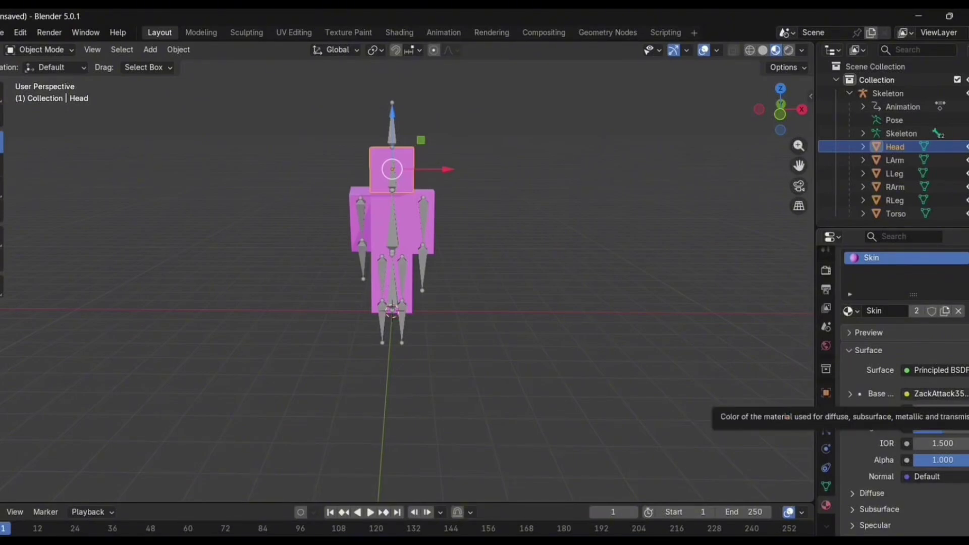
{"action": "left_click", "coordinate": [906, 393]}
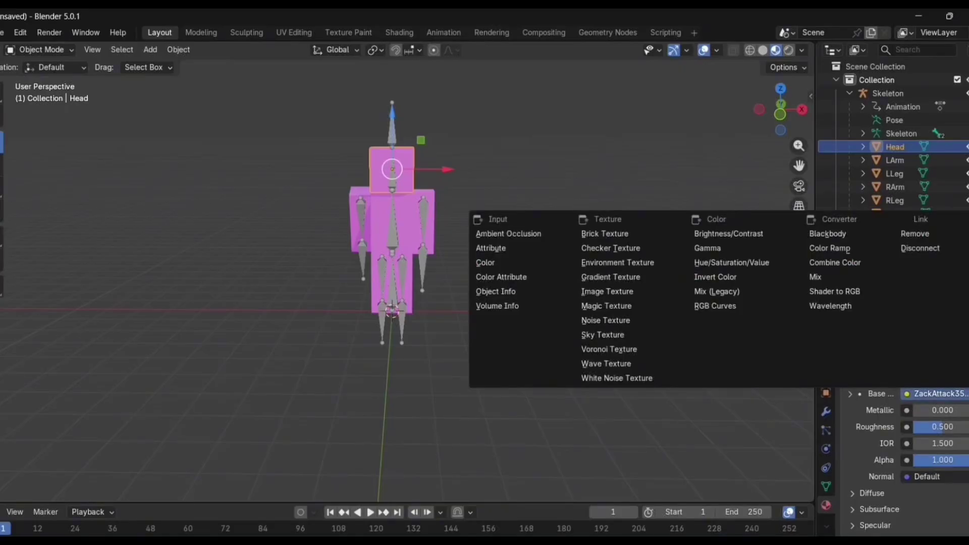
{"action": "left_click", "coordinate": [607, 291]}
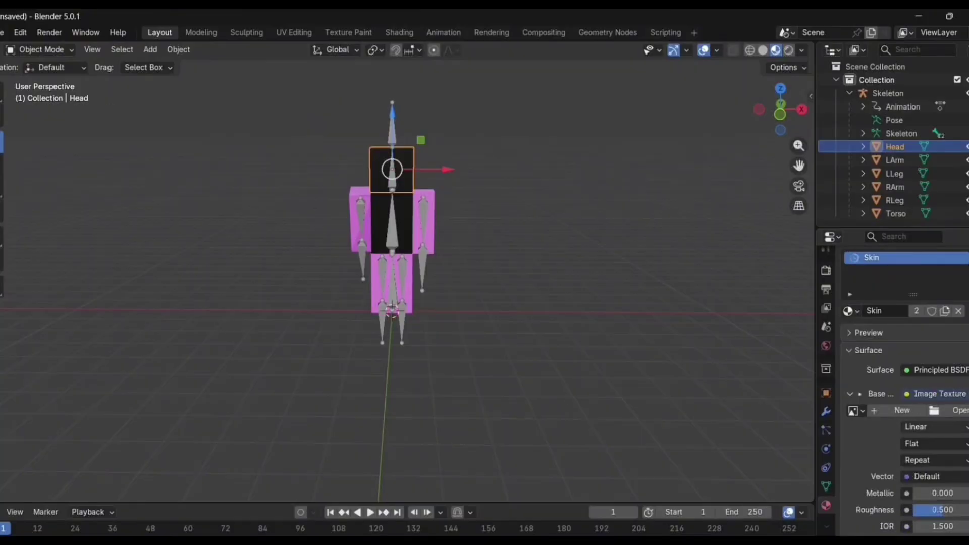
- Load GeekyMoment Mascot.png from the GeekyMoment folder into the Head's image texture and check the character's front
{"action": "left_click", "coordinate": [953, 410]}
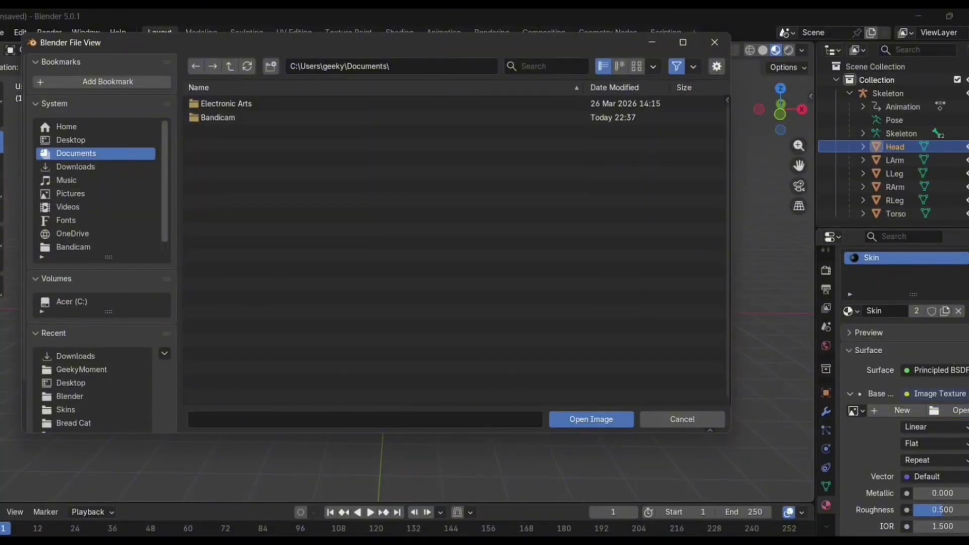
{"action": "left_click", "coordinate": [81, 369]}
{"action": "left_click", "coordinate": [248, 173]}
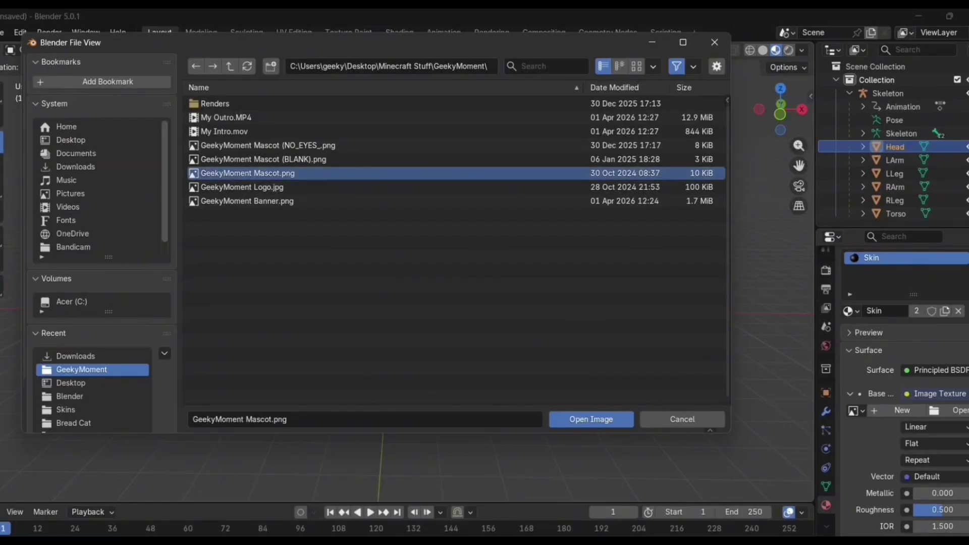
{"action": "key", "text": "Return"}
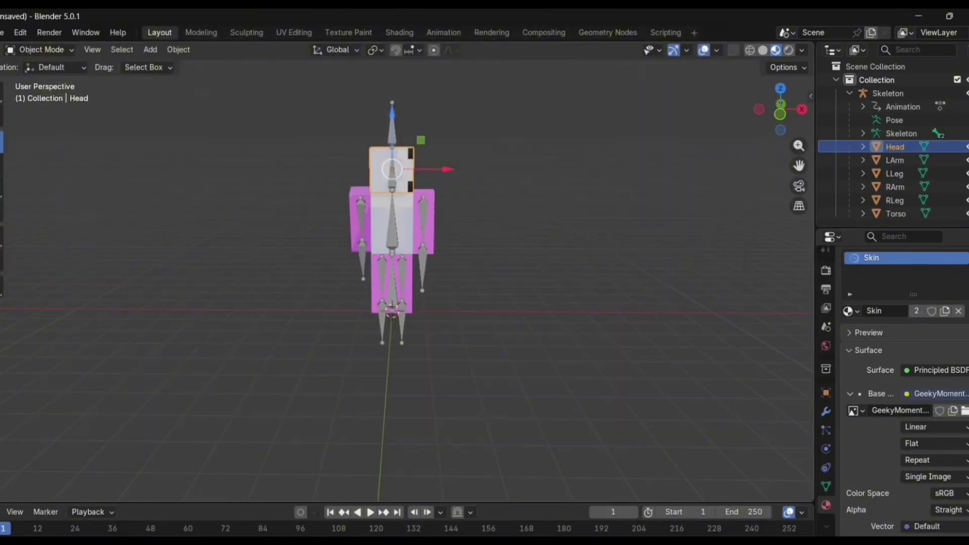
{"action": "left_click_drag", "start_coordinate": [780, 108], "coordinate": [777, 113]}
{"action": "left_click_drag", "start_coordinate": [799, 165], "coordinate": [813, 189]}
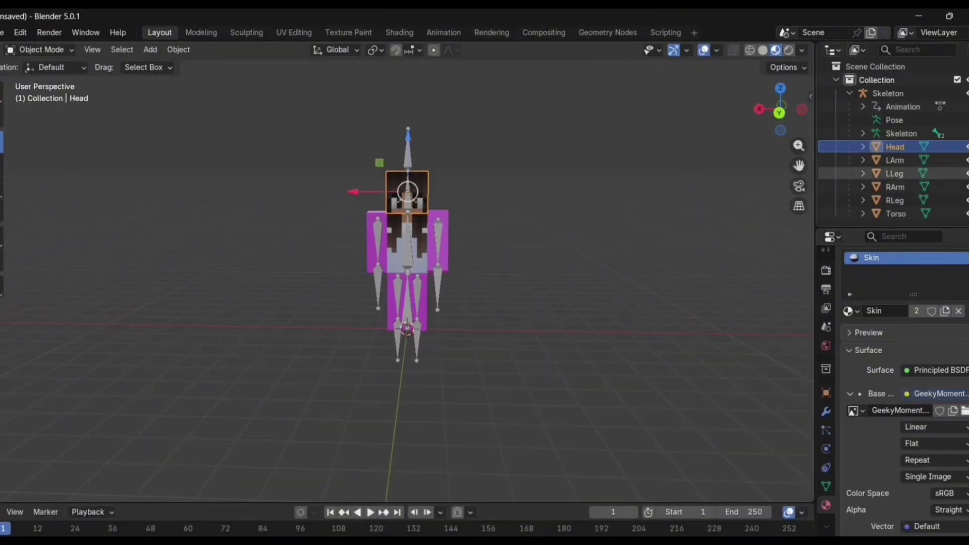
- Give the LArm mesh's material an Image Texture base color using GeekyMoment Mascot.png
{"action": "left_click", "coordinate": [895, 160]}
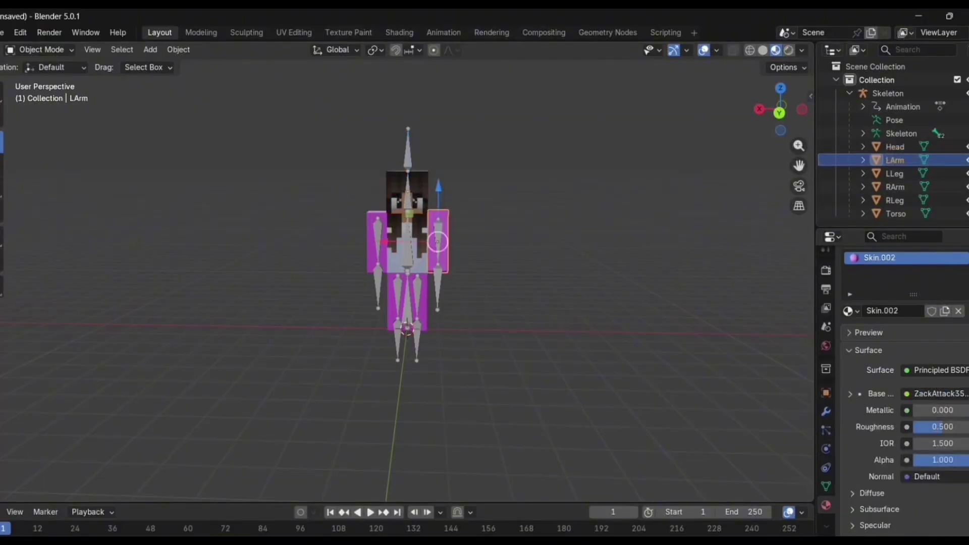
{"action": "left_click", "coordinate": [941, 394]}
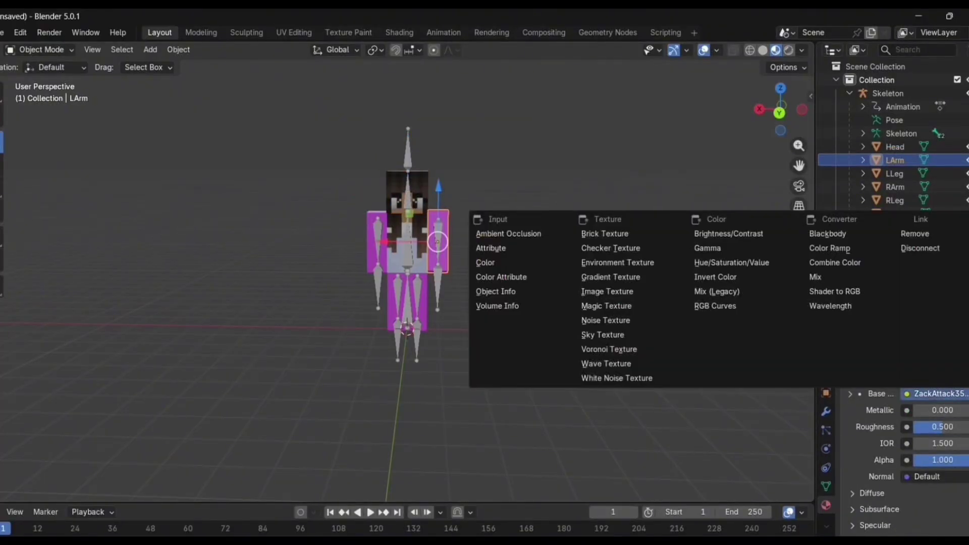
{"action": "left_click", "coordinate": [941, 394]}
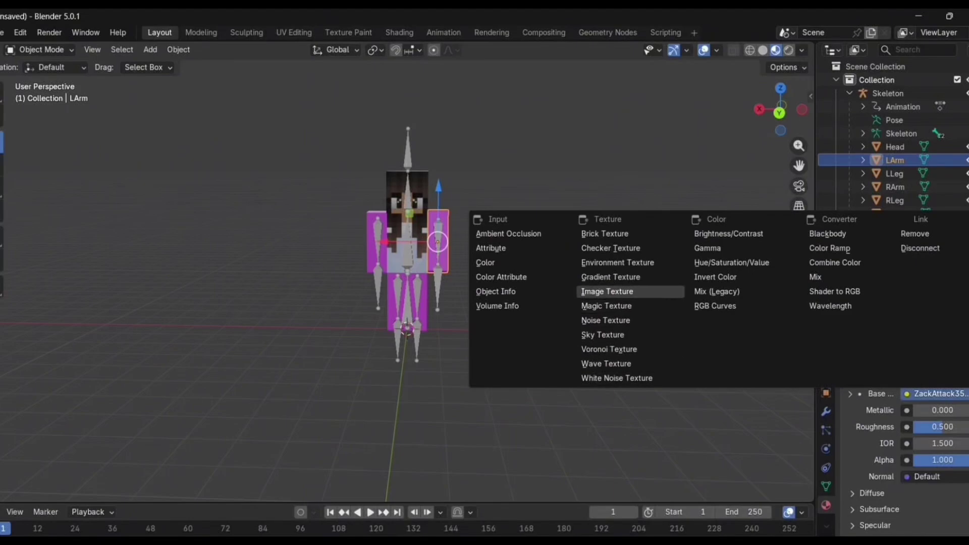
{"action": "left_click", "coordinate": [631, 291]}
{"action": "left_click", "coordinate": [968, 410]}
{"action": "left_click", "coordinate": [961, 410]}
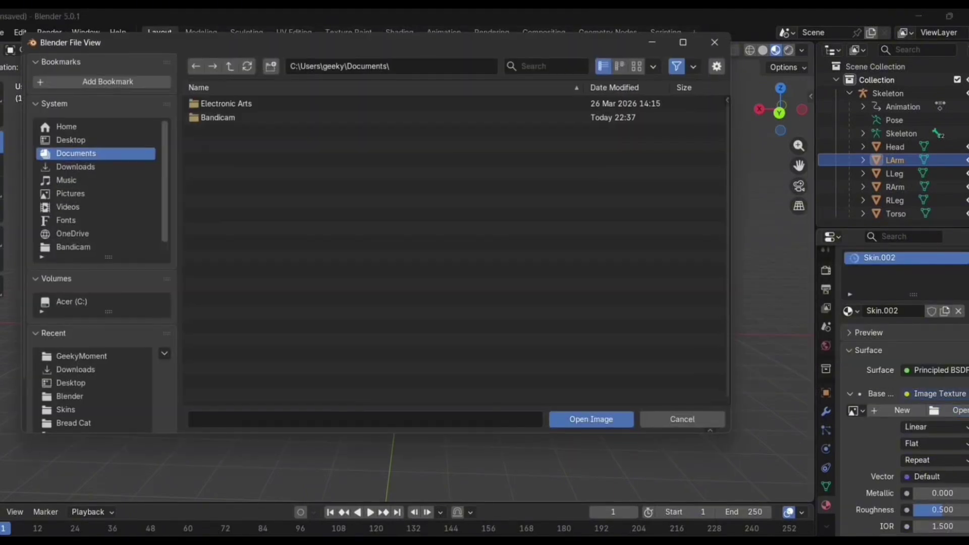
{"action": "left_click", "coordinate": [81, 356]}
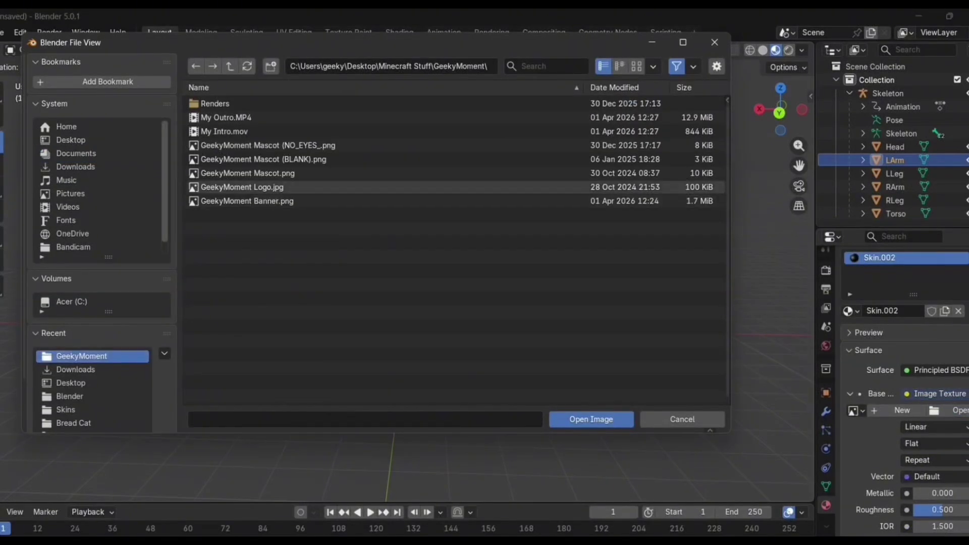
{"action": "left_click", "coordinate": [247, 173]}
{"action": "left_click", "coordinate": [591, 419]}
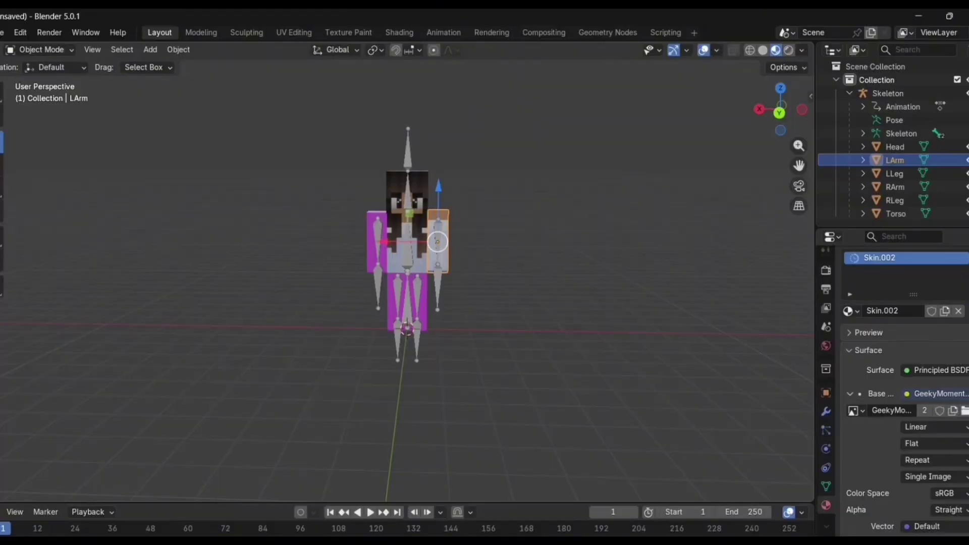
- Give the LLeg mesh's material an Image Texture base color using GeekyMoment Mascot.png
{"action": "left_click", "coordinate": [894, 174]}
{"action": "left_click", "coordinate": [907, 393]}
{"action": "left_click", "coordinate": [598, 292]}
{"action": "left_click", "coordinate": [959, 410]}
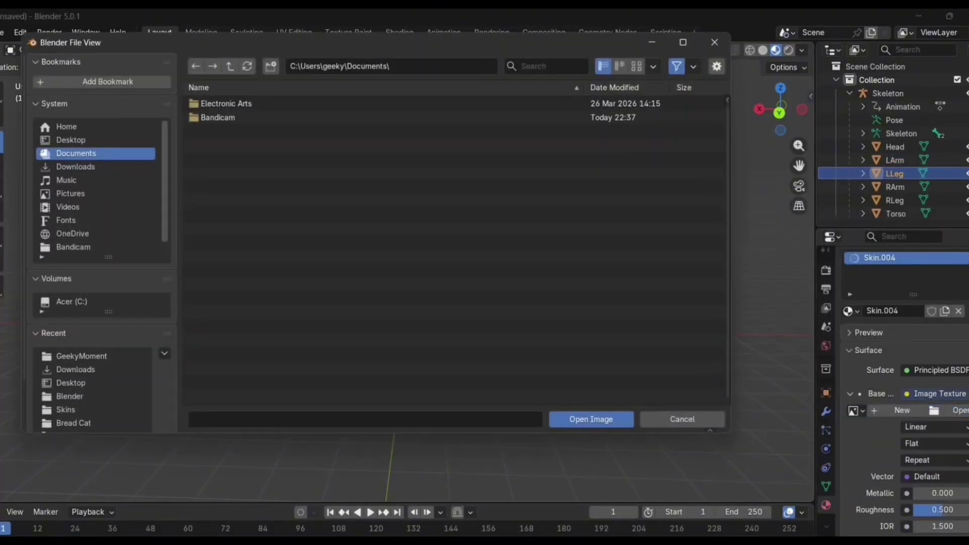
{"action": "left_click", "coordinate": [71, 140]}
{"action": "left_click", "coordinate": [81, 356]}
{"action": "left_click", "coordinate": [253, 200]}
{"action": "left_click", "coordinate": [252, 173]}
{"action": "left_click", "coordinate": [591, 419]}
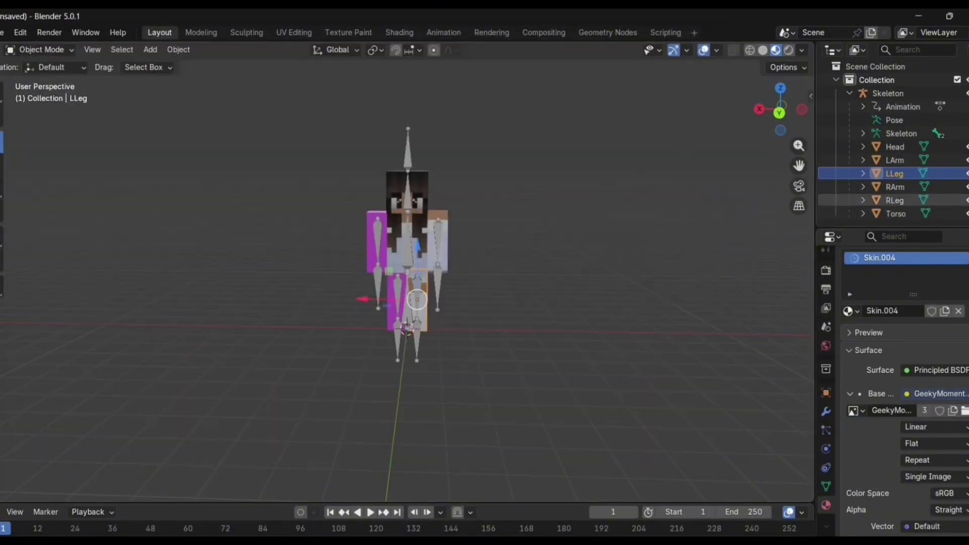
- Give the RArm mesh's material an Image Texture base color using GeekyMoment Mascot.png
{"action": "left_click", "coordinate": [894, 186]}
{"action": "left_click", "coordinate": [906, 392]}
{"action": "left_click", "coordinate": [598, 291]}
{"action": "left_click", "coordinate": [958, 410]}
{"action": "left_click", "coordinate": [81, 351]}
{"action": "left_click", "coordinate": [252, 174]}
{"action": "left_click", "coordinate": [591, 420]}
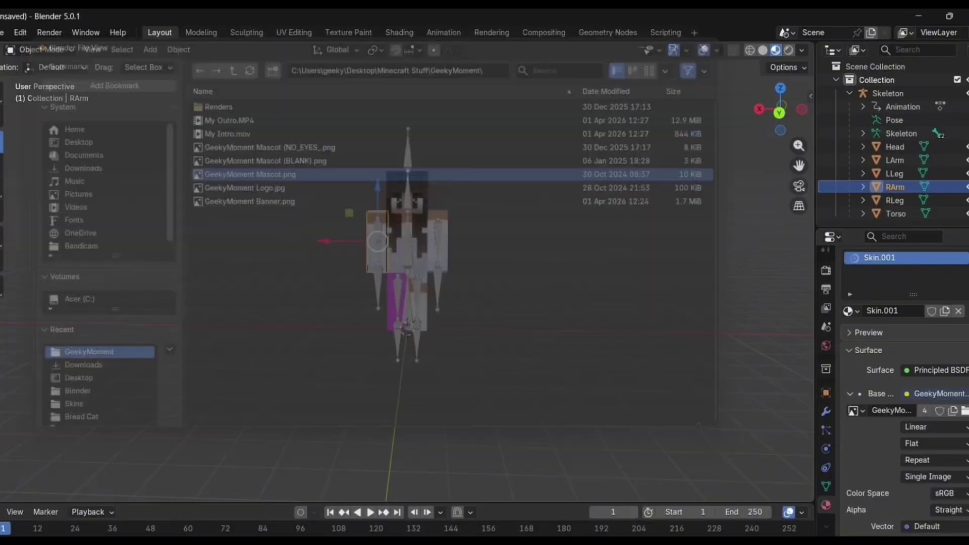
- Give the RLeg mesh's material an Image Texture base color using GeekyMoment Mascot.png
{"action": "left_click", "coordinate": [894, 200]}
{"action": "left_click", "coordinate": [907, 394]}
{"action": "left_click", "coordinate": [598, 292]}
{"action": "left_click", "coordinate": [959, 410]}
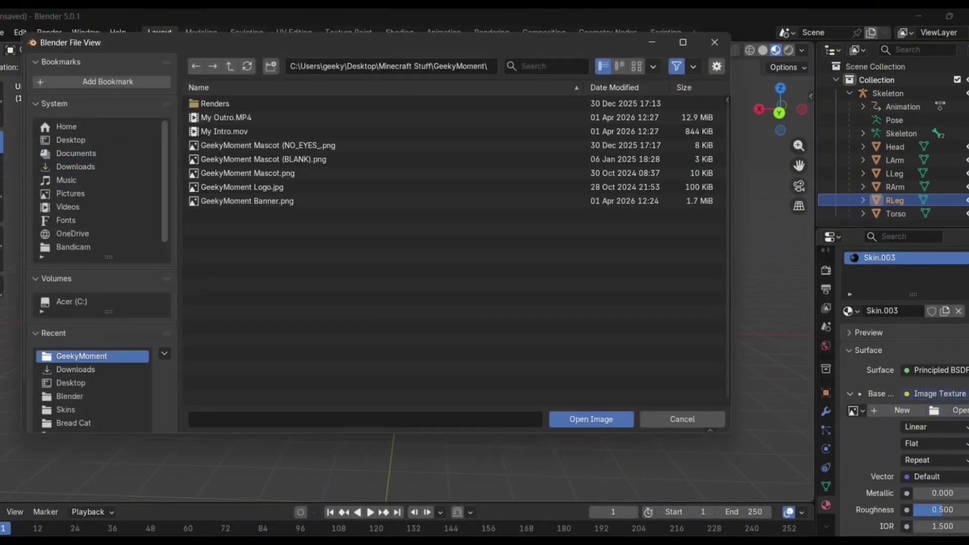
{"action": "left_click", "coordinate": [252, 173]}
{"action": "left_click", "coordinate": [591, 419]}
- Check the Torso's material, hide the Skeleton armature, and inspect the skin texture on the character's front and back
{"action": "left_click", "coordinate": [893, 213]}
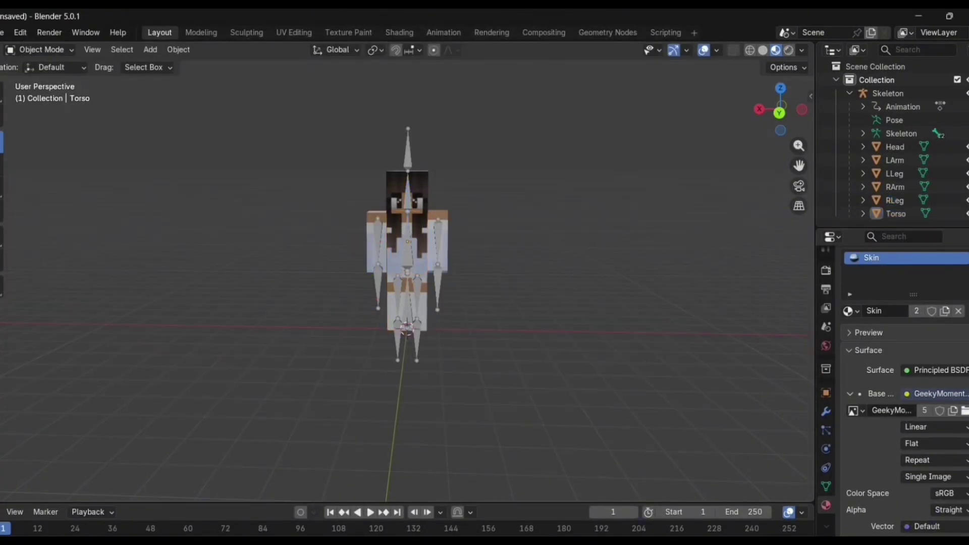
{"action": "left_click_drag", "start_coordinate": [781, 112], "coordinate": [805, 106]}
{"action": "scroll", "coordinate": [809, 144], "scroll_direction": "up", "scroll_amount": 4}
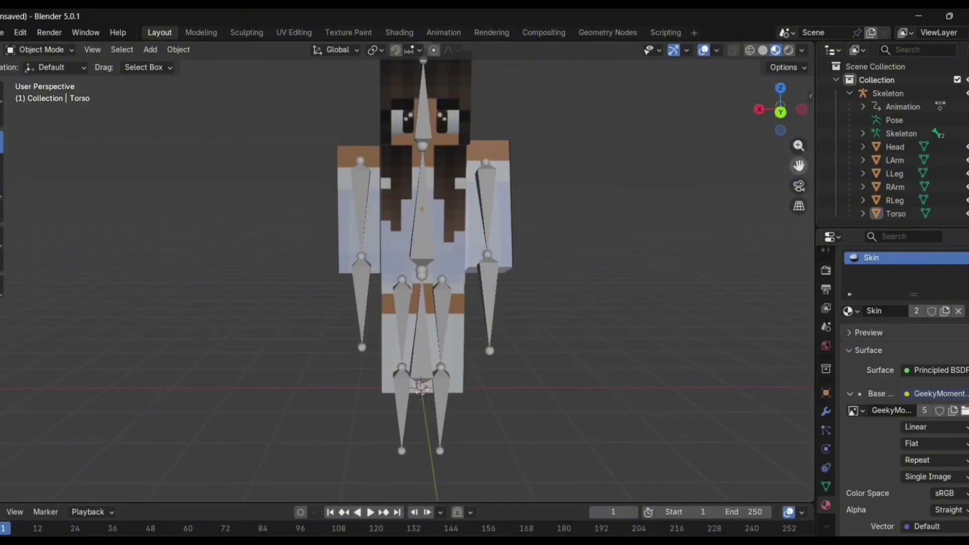
{"action": "left_click_drag", "start_coordinate": [798, 165], "coordinate": [776, 247]}
{"action": "mouse_move", "coordinate": [782, 112]}
{"action": "left_mouse_down"}
{"action": "mouse_move", "coordinate": [898, 113]}
{"action": "mouse_move", "coordinate": [787, 112]}
{"action": "left_mouse_up"}
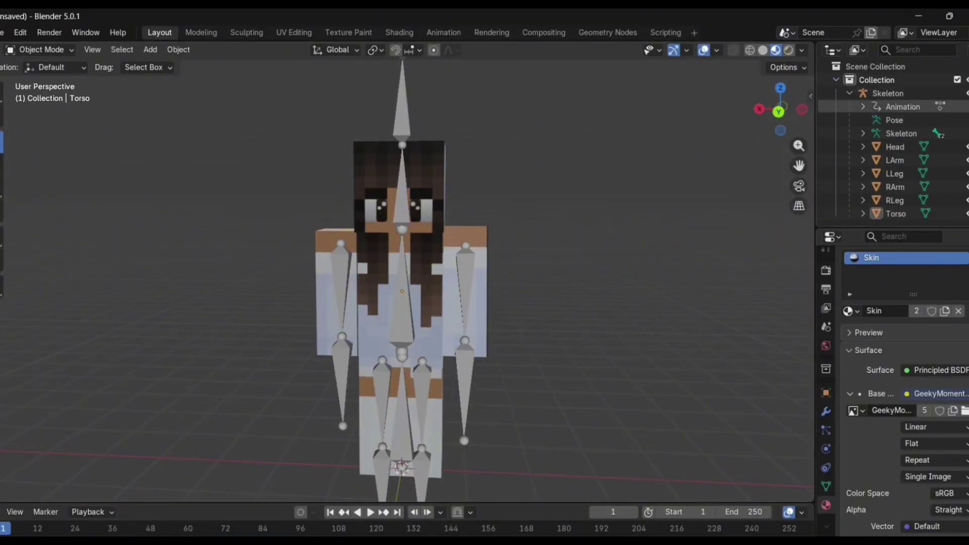
{"action": "left_click", "coordinate": [966, 92]}
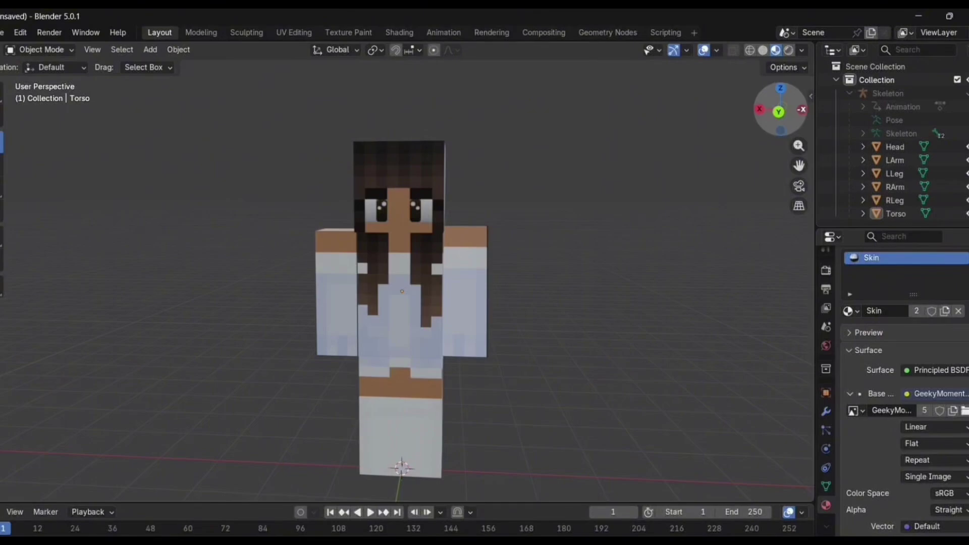
{"action": "left_click_drag", "start_coordinate": [781, 112], "coordinate": [840, 124]}
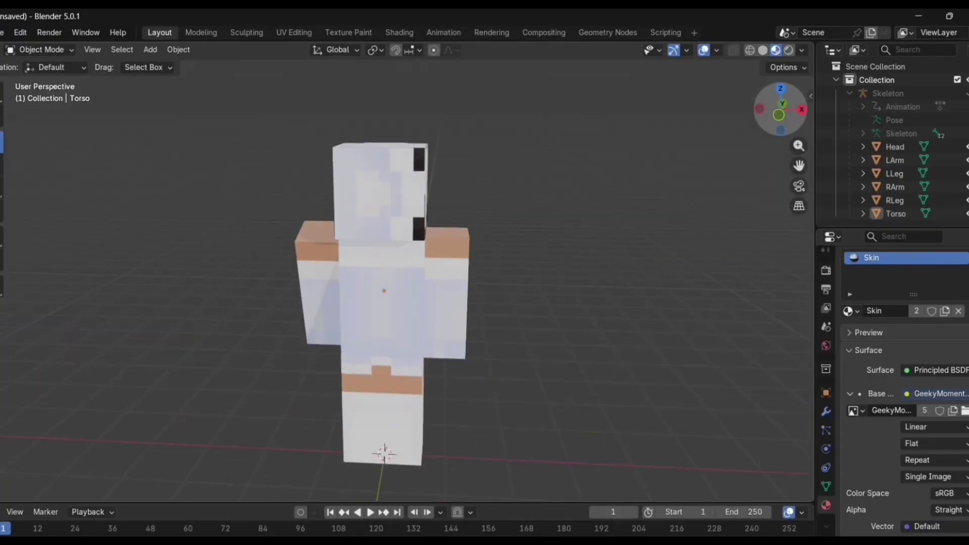
{"action": "mouse_move", "coordinate": [780, 112]}
{"action": "left_mouse_down"}
{"action": "mouse_move", "coordinate": [767, 112]}
{"action": "mouse_move", "coordinate": [795, 112]}
{"action": "mouse_move", "coordinate": [722, 112]}
{"action": "mouse_move", "coordinate": [790, 113]}
{"action": "mouse_move", "coordinate": [771, 110]}
{"action": "mouse_move", "coordinate": [780, 110]}
{"action": "left_mouse_up"}
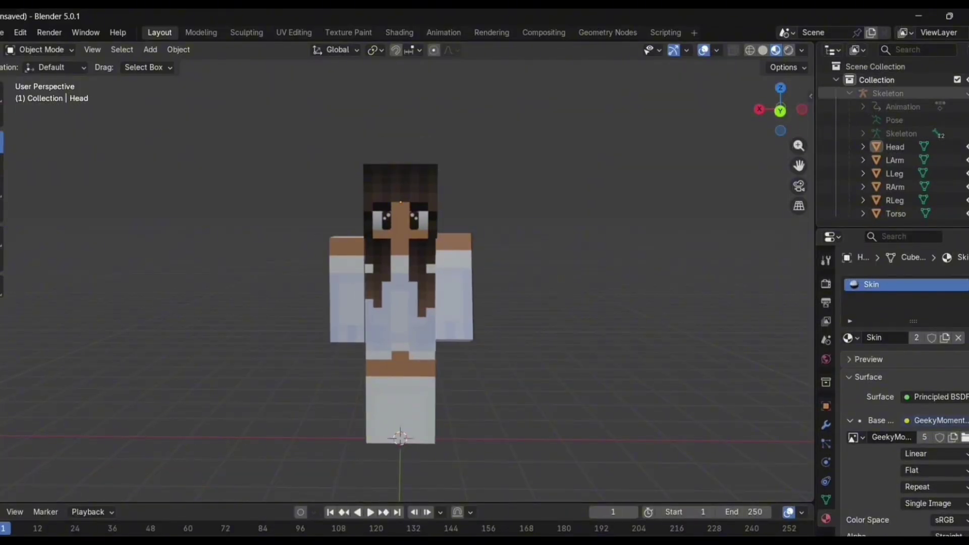
- Unhide the Skeleton armature, select it, and switch it to Pose Mode
{"action": "left_click", "coordinate": [968, 94]}
{"action": "left_click", "coordinate": [887, 93]}
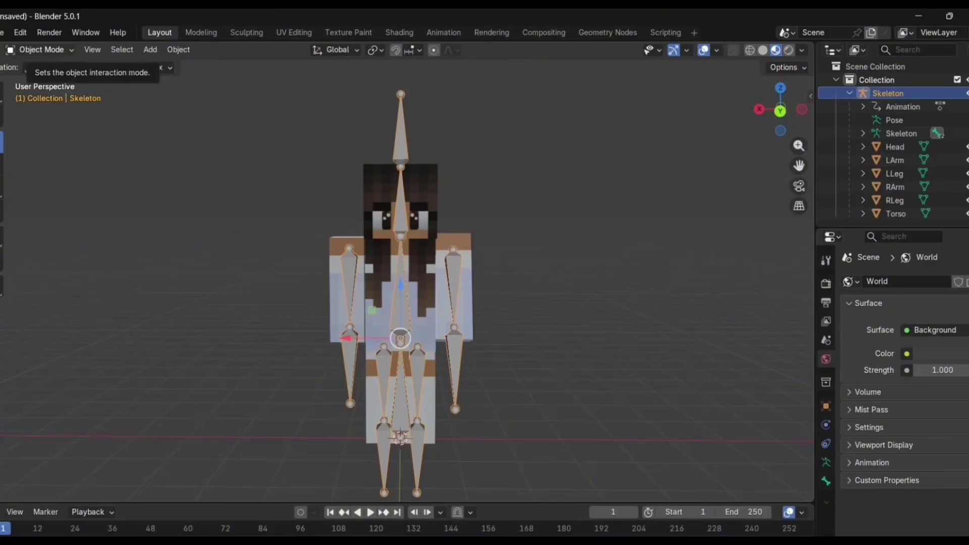
{"action": "left_click", "coordinate": [40, 50]}
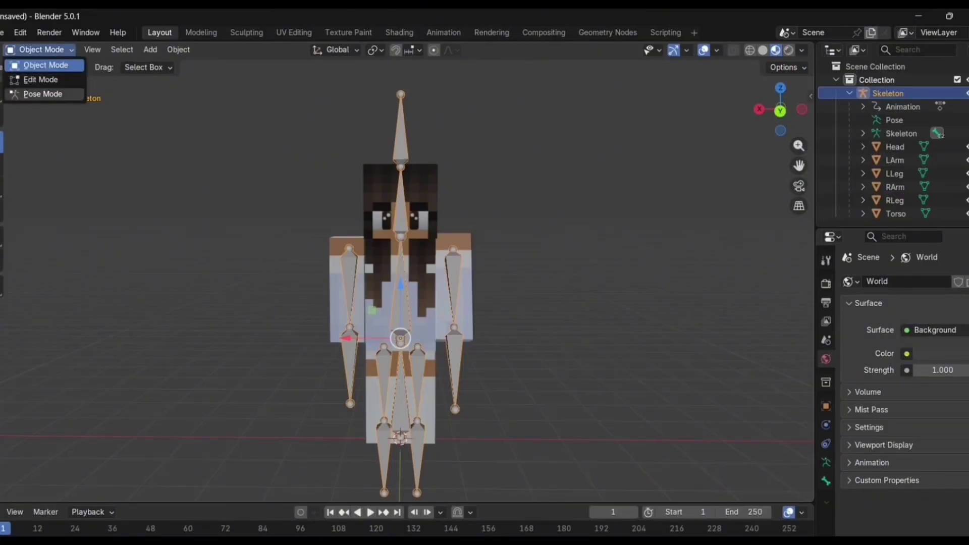
{"action": "left_click", "coordinate": [43, 94]}
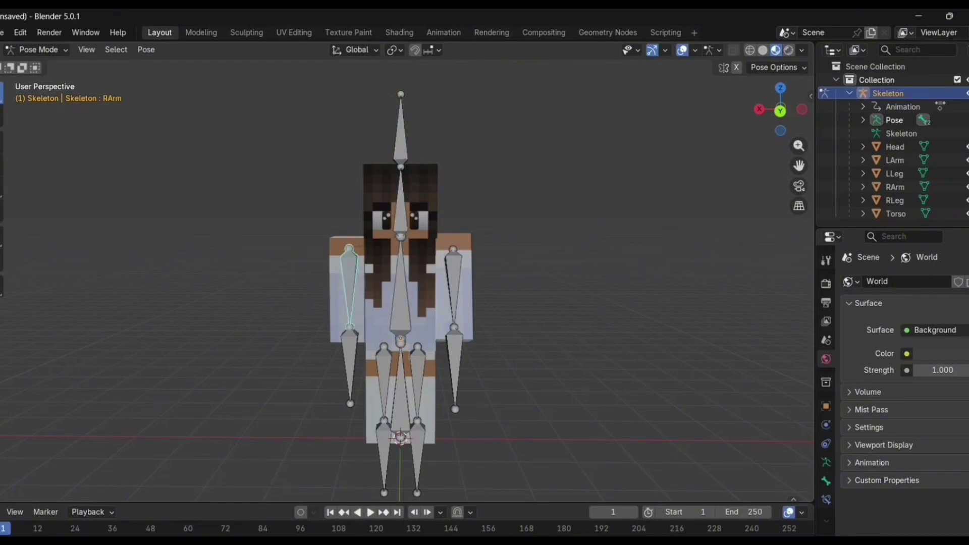
- Swing the RArm bone outward from the torso with the Rotate tool, and slightly rotate the Head_end and Head bones
{"action": "left_click", "coordinate": [3, 159]}
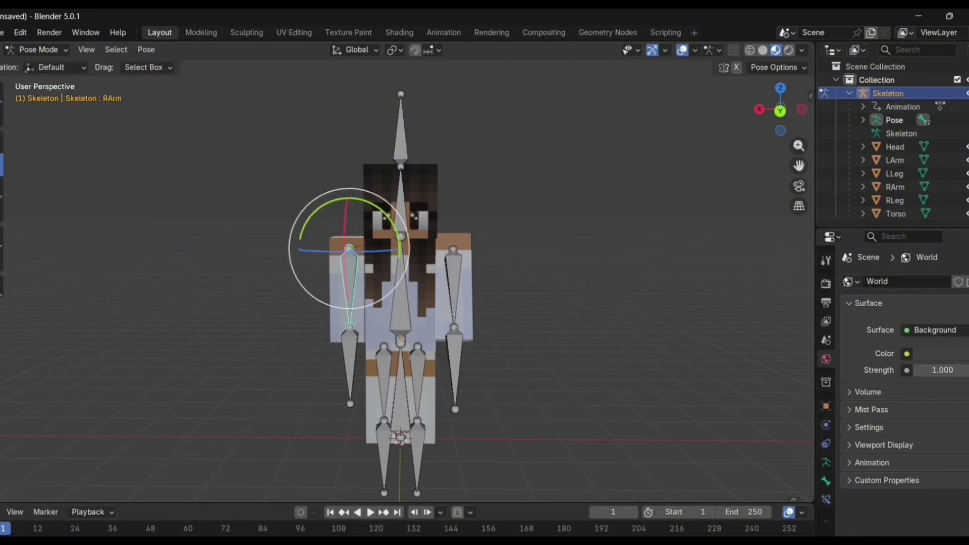
{"action": "left_click_drag", "start_coordinate": [384, 218], "coordinate": [406, 225]}
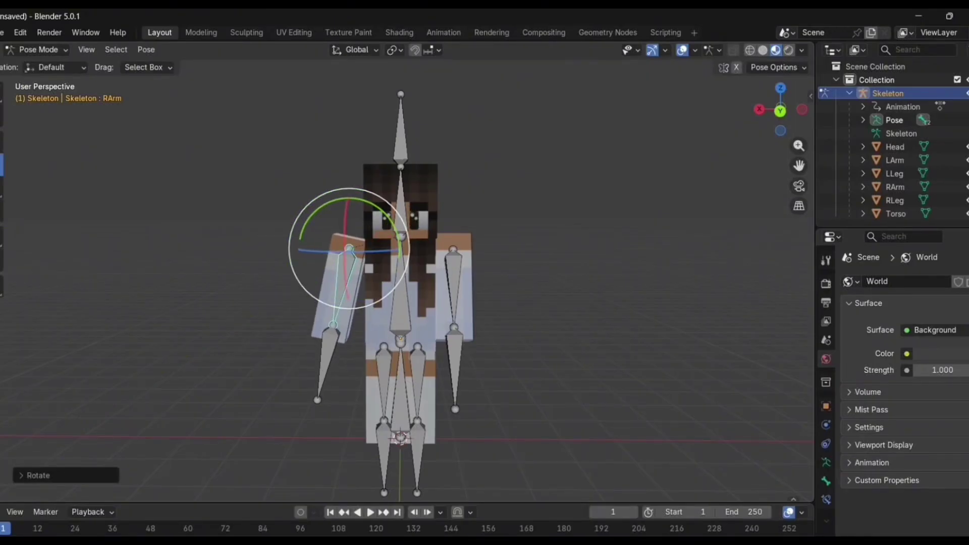
{"action": "left_click", "coordinate": [400, 132]}
{"action": "left_click_drag", "start_coordinate": [413, 147], "coordinate": [406, 144]}
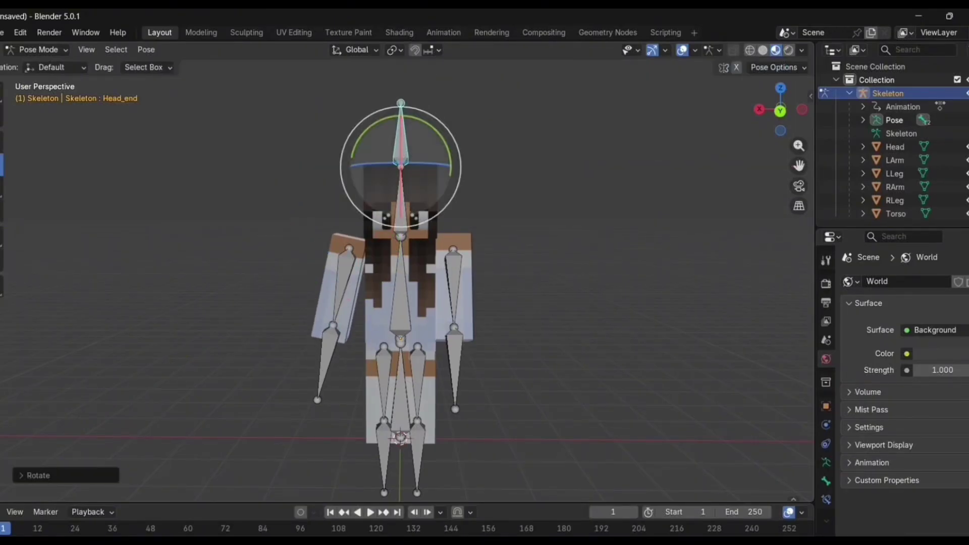
{"action": "left_click", "coordinate": [401, 218]}
{"action": "left_click_drag", "start_coordinate": [401, 220], "coordinate": [403, 221]}
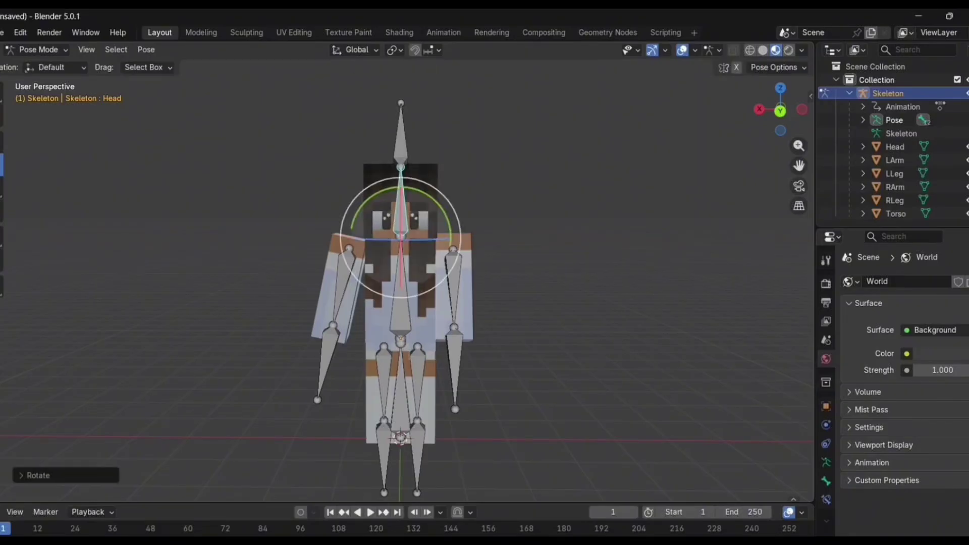
{"action": "left_click", "coordinate": [400, 308]}
{"action": "left_click_drag", "start_coordinate": [401, 309], "coordinate": [403, 309]}
{"action": "left_click", "coordinate": [20, 33]}
{"action": "left_click", "coordinate": [40, 48]}
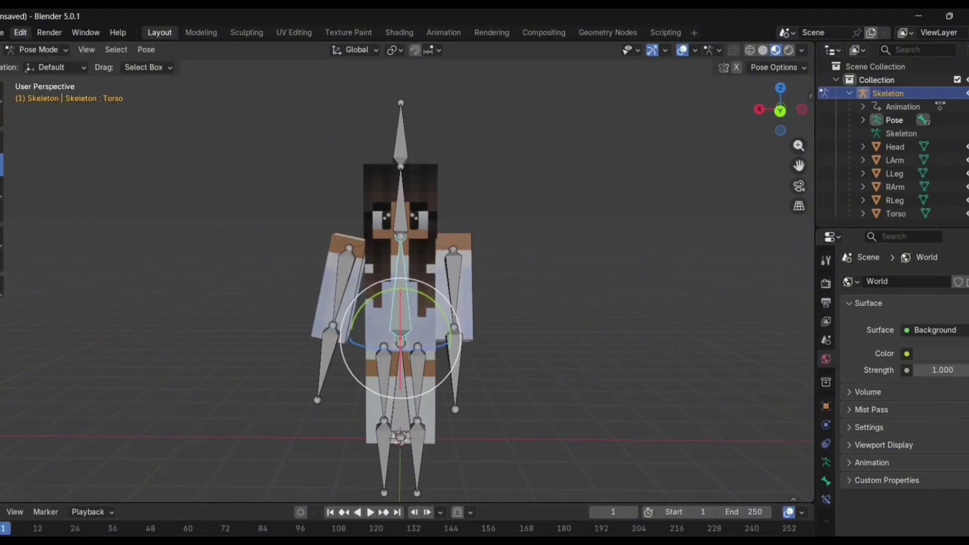
{"action": "left_click", "coordinate": [20, 32]}
{"action": "left_click", "coordinate": [41, 48]}
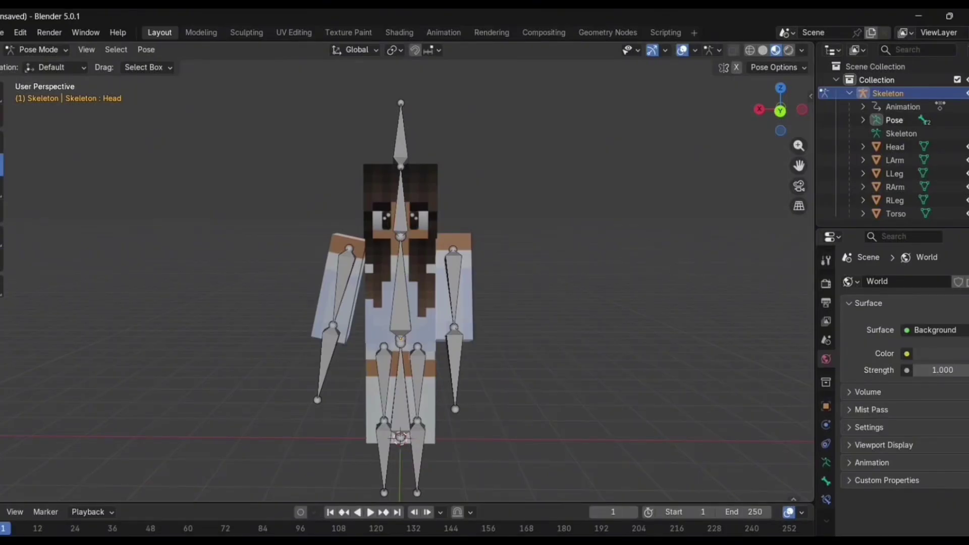
- Rotate the Torso bone backward around the X axis until the upper body lies horizontal
{"action": "left_click_drag", "start_coordinate": [780, 110], "coordinate": [853, 112]}
{"action": "left_click", "coordinate": [393, 288]}
{"action": "key", "text": "r"}
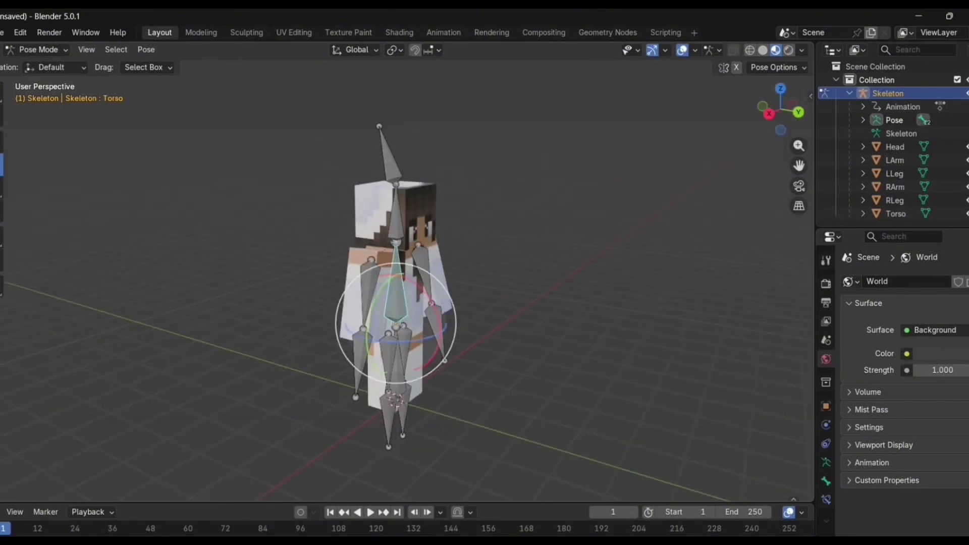
{"action": "key", "text": "x"}
{"action": "left_click", "coordinate": [367, 267]}
- Rotate both leg bones about 90° so the legs lie flat in line with the torso
{"action": "left_click", "coordinate": [379, 346]}
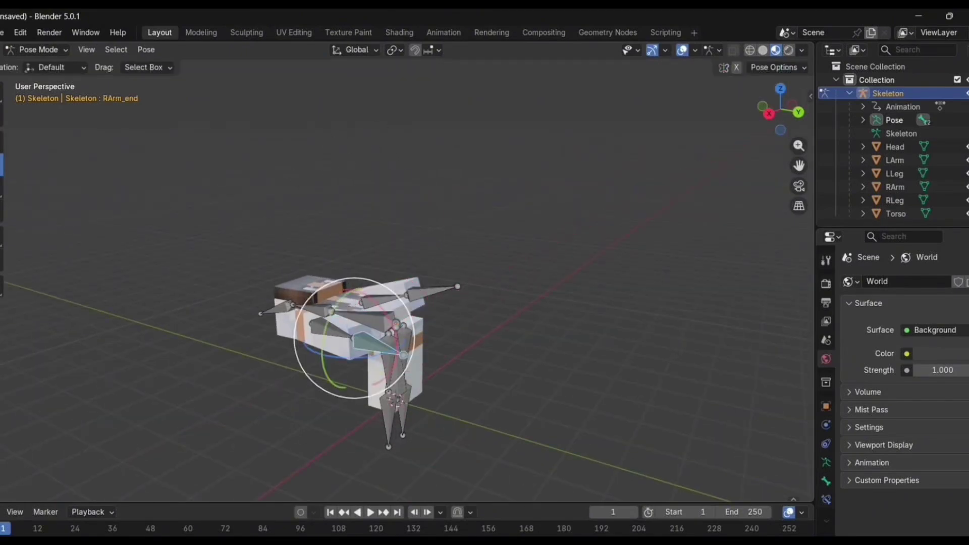
{"action": "middle_click_drag", "start_coordinate": [381, 348], "coordinate": [336, 348]}
{"action": "left_click", "coordinate": [412, 352]}
{"action": "middle_click_drag", "start_coordinate": [386, 326], "coordinate": [432, 319]}
{"action": "left_click_drag", "start_coordinate": [433, 317], "coordinate": [428, 308]}
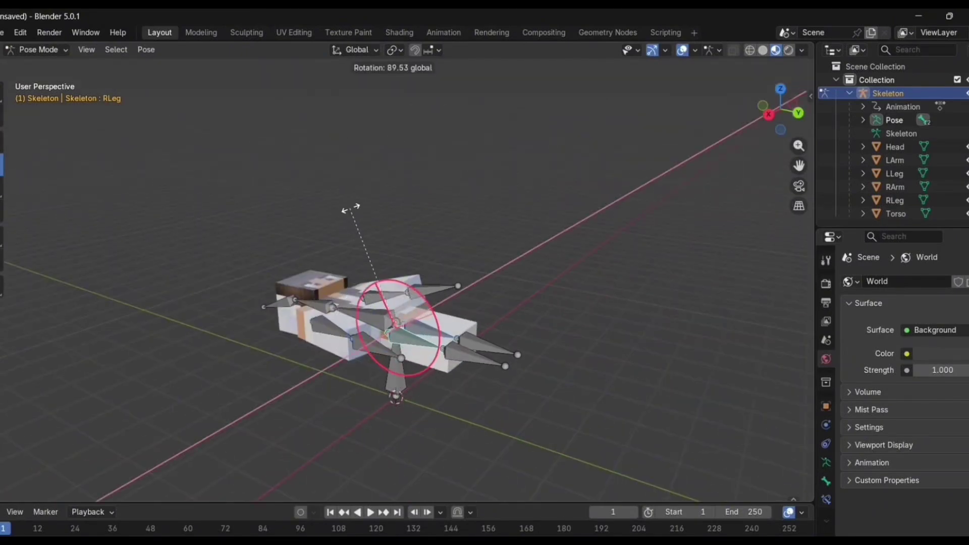
{"action": "left_click_drag", "start_coordinate": [350, 209], "coordinate": [348, 208]}
- Select all bones and lower the whole lying rig to the ground with the Move tool
{"action": "middle_click_drag", "start_coordinate": [348, 209], "coordinate": [399, 186]}
{"action": "left_click", "coordinate": [2, 142]}
{"action": "left_click_drag", "start_coordinate": [392, 282], "coordinate": [393, 267]}
{"action": "middle_click_drag", "start_coordinate": [393, 267], "coordinate": [393, 400]}
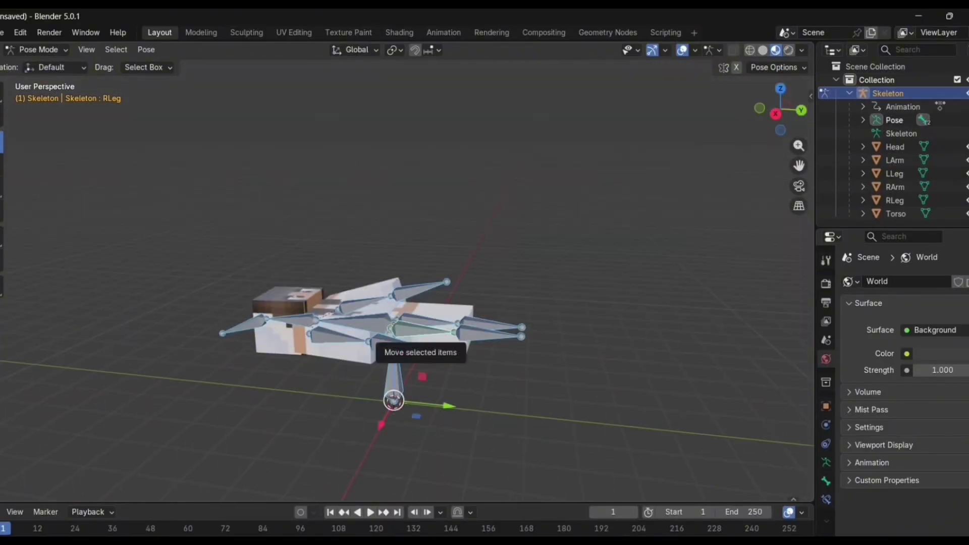
{"action": "left_click_drag", "start_coordinate": [394, 346], "coordinate": [394, 395]}
{"action": "left_click_drag", "start_coordinate": [780, 109], "coordinate": [794, 95]}
{"action": "left_click_drag", "start_coordinate": [392, 417], "coordinate": [392, 407]}
- Raise both arm bones away from the lying body with the Rotate tool
{"action": "mouse_move", "coordinate": [780, 109]}
{"action": "left_mouse_down"}
{"action": "mouse_move", "coordinate": [669, 167]}
{"action": "mouse_move", "coordinate": [773, 112]}
{"action": "left_mouse_up"}
{"action": "left_click", "coordinate": [669, 167]}
{"action": "left_click_drag", "start_coordinate": [386, 318], "coordinate": [391, 305]}
{"action": "left_click_drag", "start_coordinate": [457, 362], "coordinate": [482, 356]}
{"action": "left_click_drag", "start_coordinate": [444, 322], "coordinate": [442, 353]}
{"action": "left_click_drag", "start_coordinate": [780, 109], "coordinate": [656, 109]}
{"action": "left_click_drag", "start_coordinate": [479, 345], "coordinate": [651, 467]}
{"action": "left_click_drag", "start_coordinate": [780, 109], "coordinate": [875, 122]}
{"action": "left_click", "coordinate": [359, 329]}
{"action": "left_click_drag", "start_coordinate": [360, 327], "coordinate": [335, 255]}
- Raise the LLeg bone upward at the hip with the Rotate tool, refining the pose from the side
{"action": "left_click_drag", "start_coordinate": [780, 109], "coordinate": [815, 112]}
{"action": "left_click", "coordinate": [391, 396]}
{"action": "left_click_drag", "start_coordinate": [426, 399], "coordinate": [420, 376]}
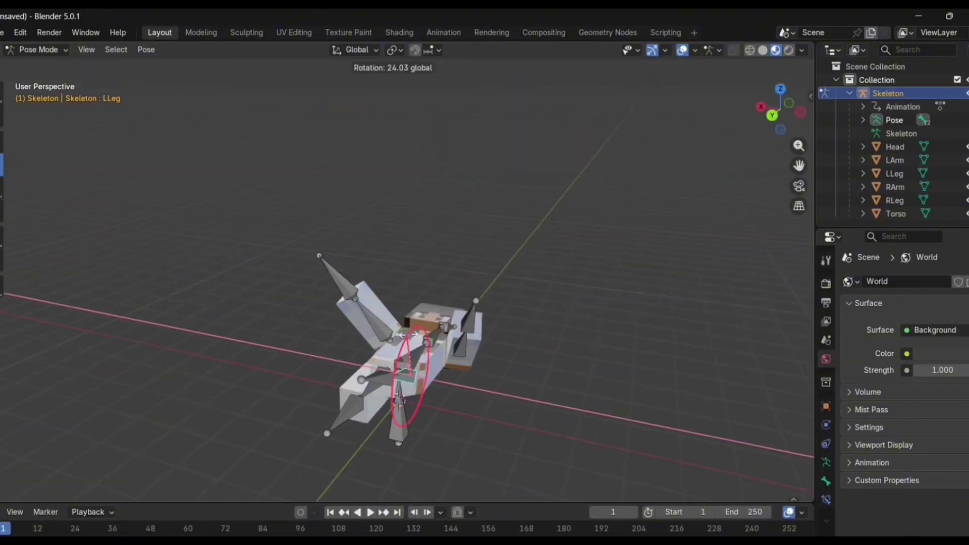
{"action": "left_click_drag", "start_coordinate": [780, 109], "coordinate": [694, 104]}
{"action": "left_click", "coordinate": [303, 346]}
{"action": "left_click_drag", "start_coordinate": [360, 321], "coordinate": [313, 323]}
{"action": "left_click", "coordinate": [364, 372]}
{"action": "left_click_drag", "start_coordinate": [354, 357], "coordinate": [378, 335]}
- Hide the Skeleton armature and inspect the posed character from the front and side
{"action": "left_click_drag", "start_coordinate": [780, 109], "coordinate": [893, 174]}
{"action": "left_click", "coordinate": [555, 283]}
{"action": "scroll", "coordinate": [555, 282], "scroll_direction": "up", "scroll_amount": 1}
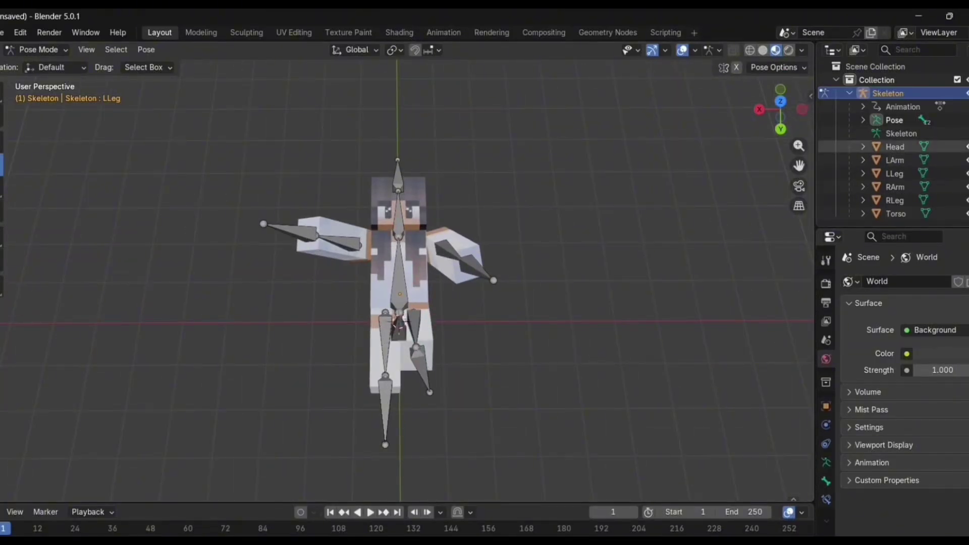
{"action": "key", "text": "h"}
{"action": "scroll", "coordinate": [406, 280], "scroll_direction": "up", "scroll_amount": 1}
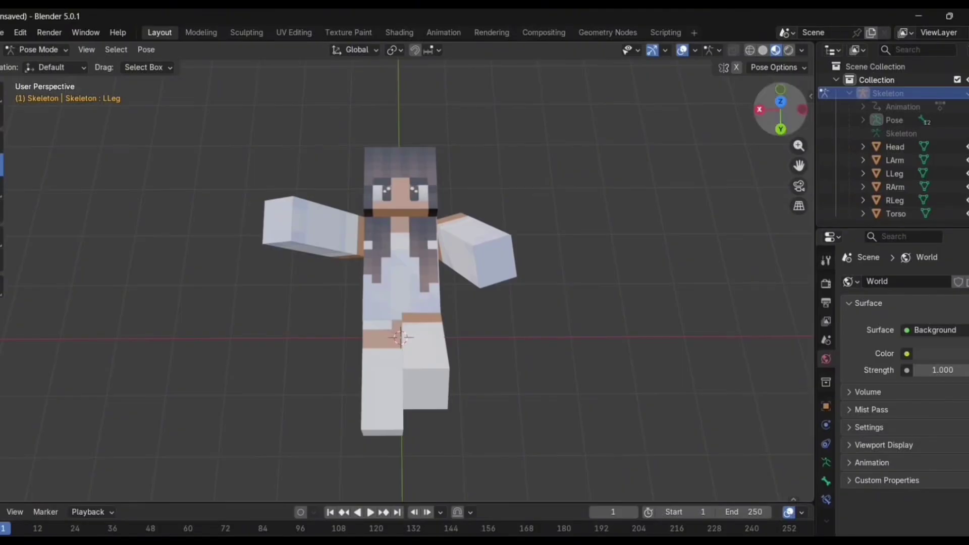
{"action": "middle_click_drag", "start_coordinate": [406, 280], "coordinate": [403, 247]}
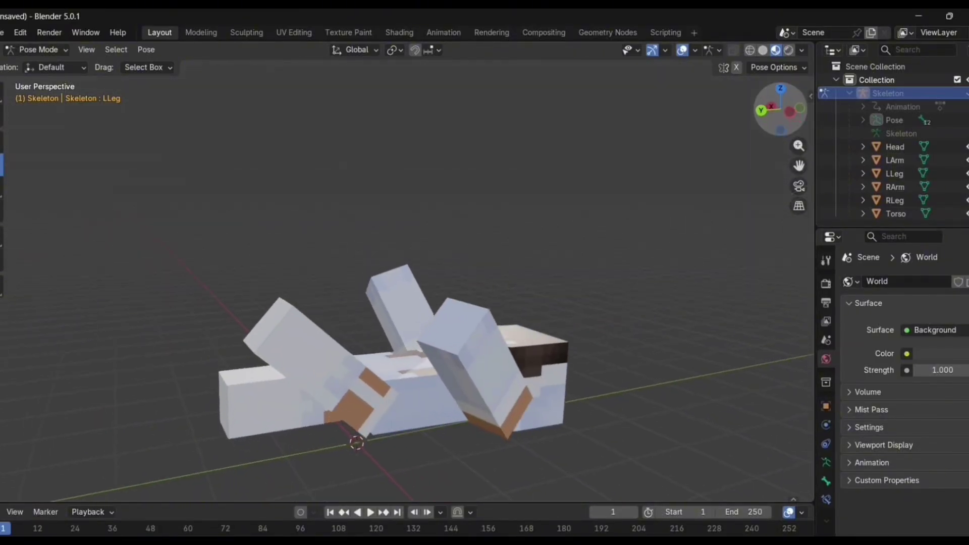
{"action": "mouse_move", "coordinate": [780, 109]}
{"action": "left_mouse_down"}
{"action": "mouse_move", "coordinate": [788, 101]}
{"action": "mouse_move", "coordinate": [795, 116]}
{"action": "mouse_move", "coordinate": [785, 105]}
{"action": "left_mouse_up"}
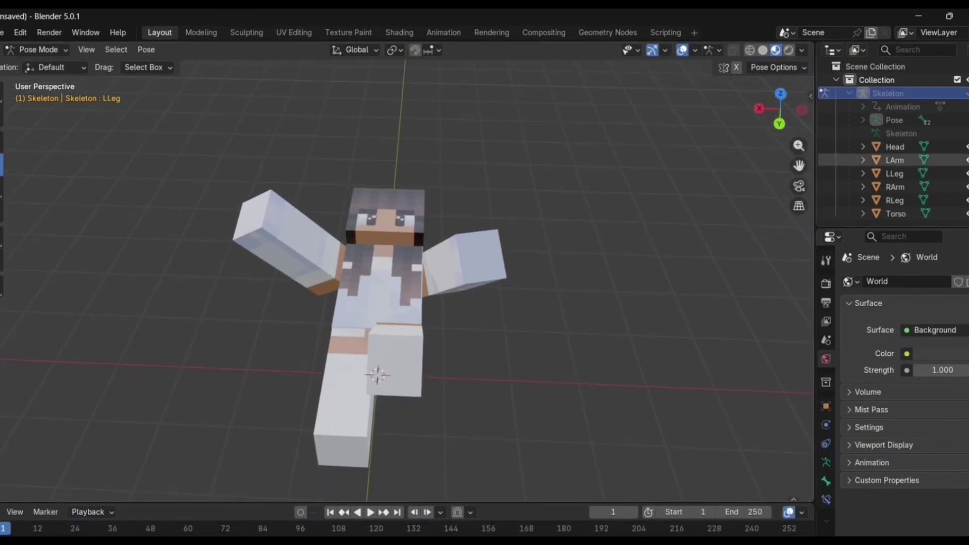
- Delete the Head mesh from the collection
{"action": "left_click", "coordinate": [894, 146]}
{"action": "right_click", "coordinate": [895, 146]}
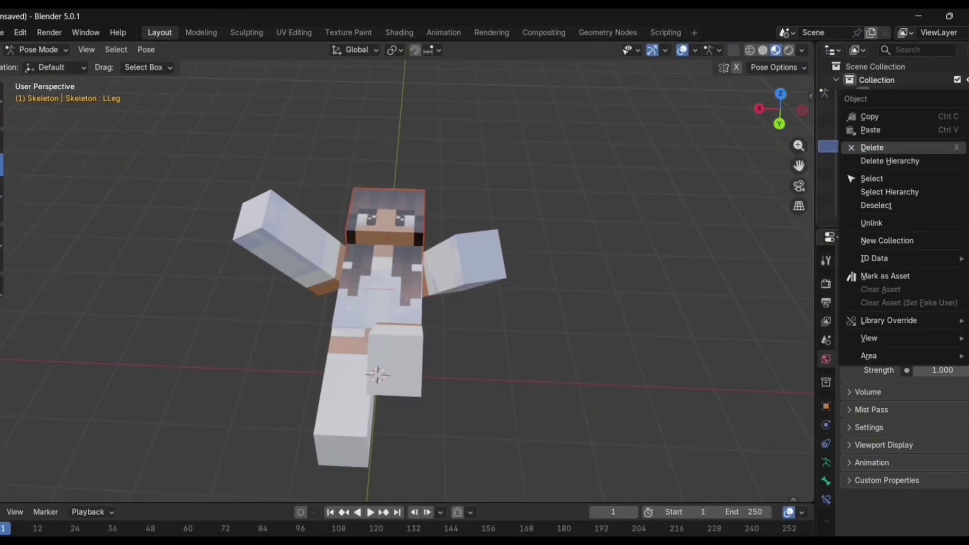
{"action": "left_click", "coordinate": [883, 146]}
{"action": "mouse_move", "coordinate": [780, 108]}
{"action": "left_mouse_down"}
{"action": "mouse_move", "coordinate": [706, 107]}
{"action": "mouse_move", "coordinate": [535, 61]}
{"action": "mouse_move", "coordinate": [530, 111]}
{"action": "mouse_move", "coordinate": [681, 85]}
{"action": "mouse_move", "coordinate": [719, 111]}
{"action": "mouse_move", "coordinate": [779, 109]}
{"action": "left_mouse_up"}
{"action": "scroll", "coordinate": [407, 280], "scroll_direction": "down", "scroll_amount": 3}
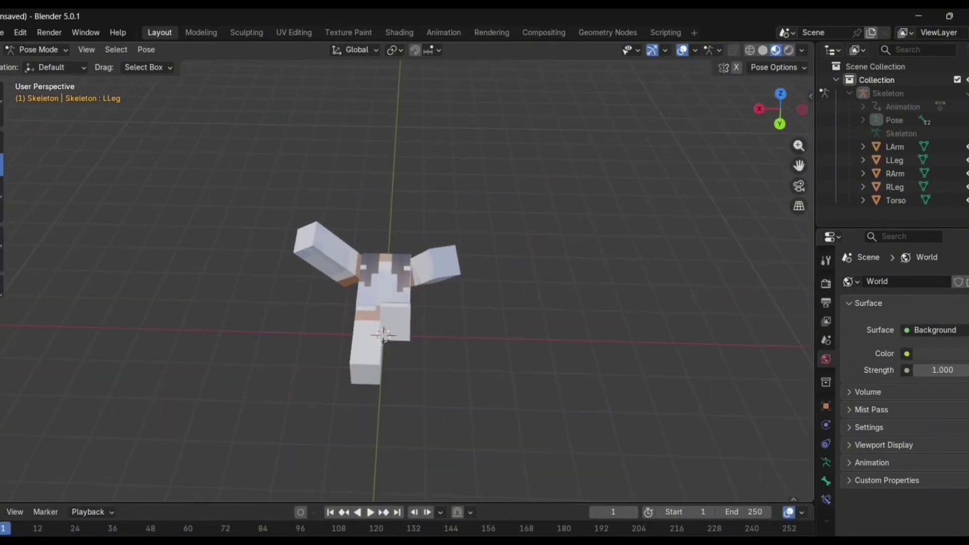
- Export the posed headless character to the desktop as the Wavefront file tut.obj
{"action": "left_click", "coordinate": [4, 32]}
{"action": "mouse_move", "coordinate": [20, 234]}
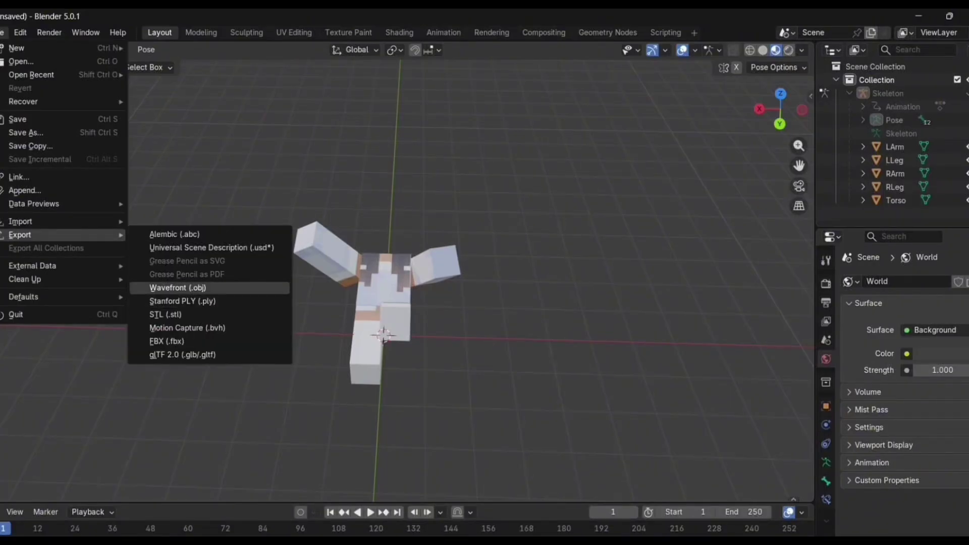
{"action": "left_click", "coordinate": [178, 287]}
{"action": "left_click", "coordinate": [71, 141]}
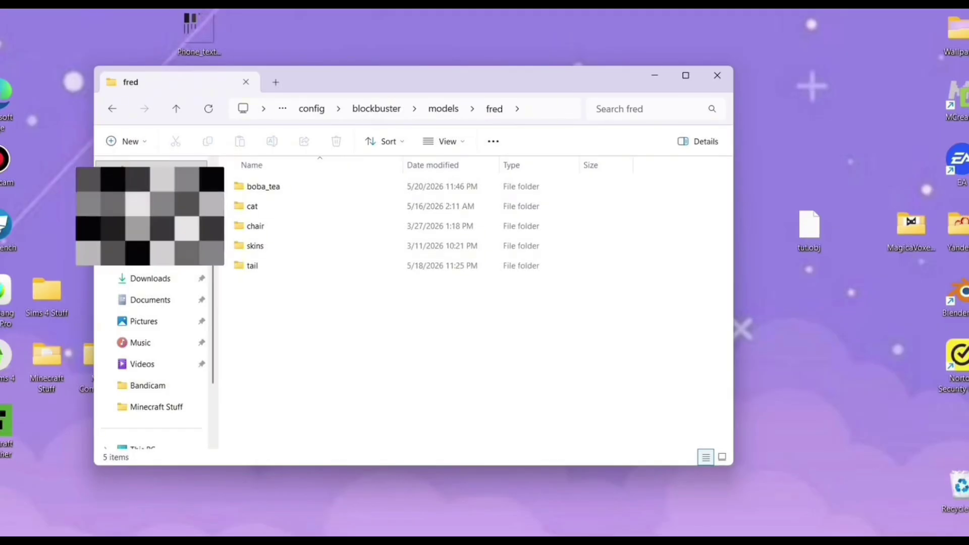
- In File Explorer, go from AppData through Roaming, .minecraft, config, blockbuster and models to the fred folder
{"action": "key", "text": "super+r"}
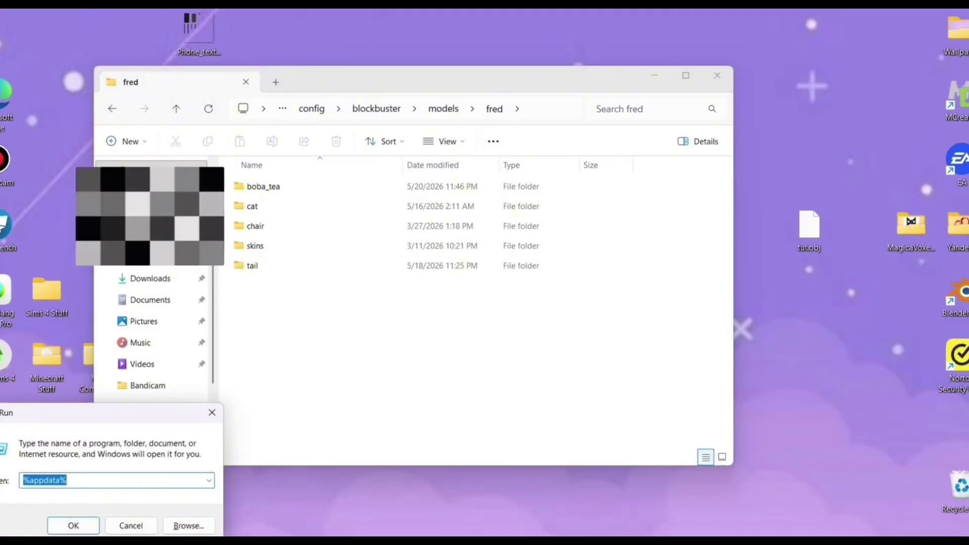
{"action": "key", "text": "Escape"}
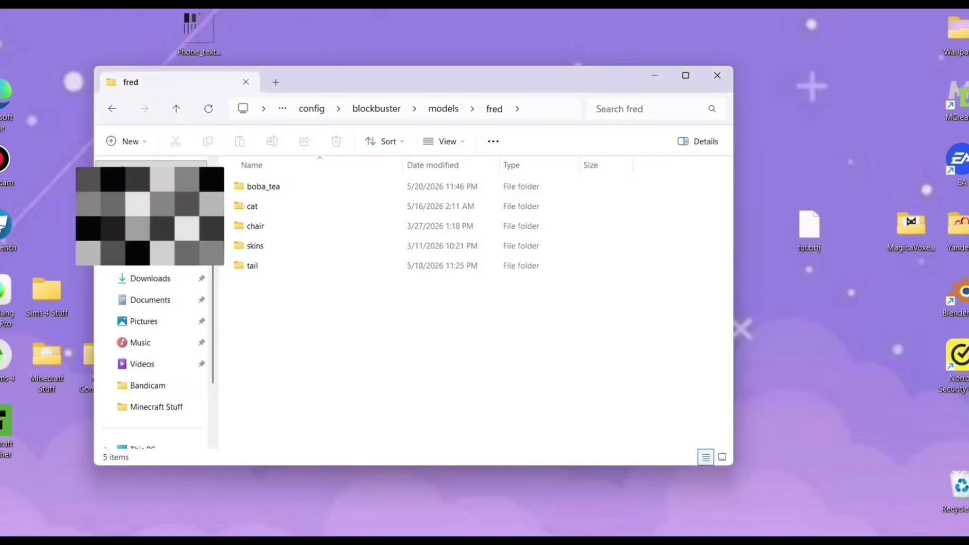
{"action": "left_click", "coordinate": [311, 108]}
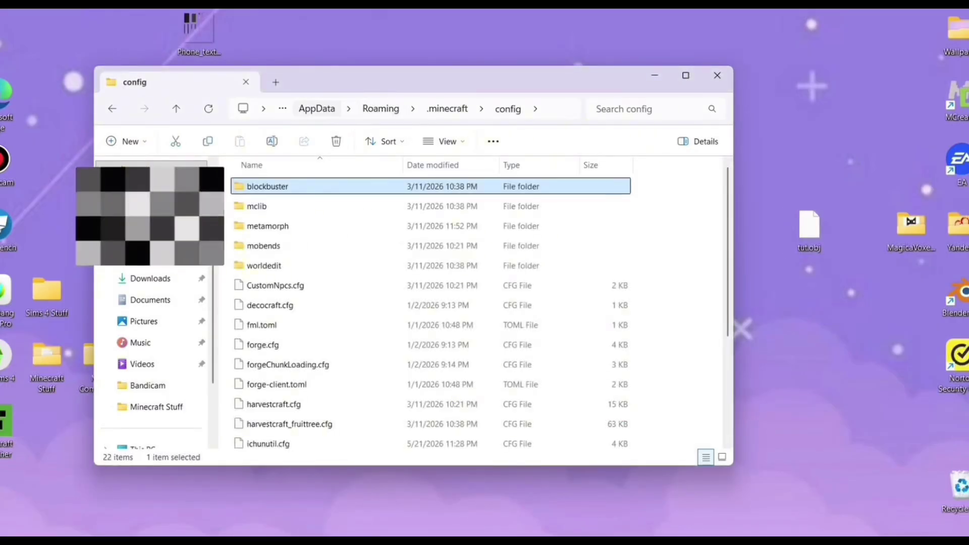
{"action": "left_click", "coordinate": [317, 109]}
{"action": "double_click", "coordinate": [303, 226]}
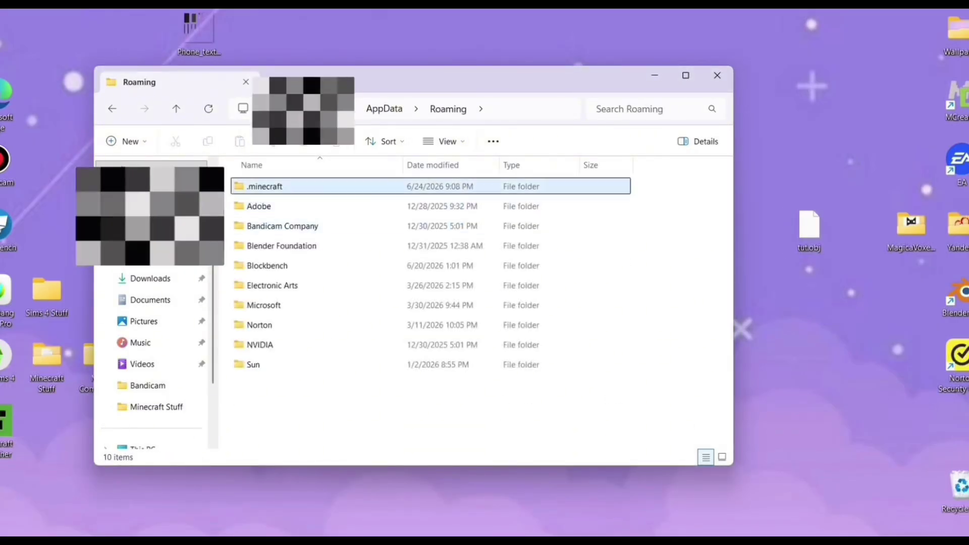
{"action": "key", "text": "Return"}
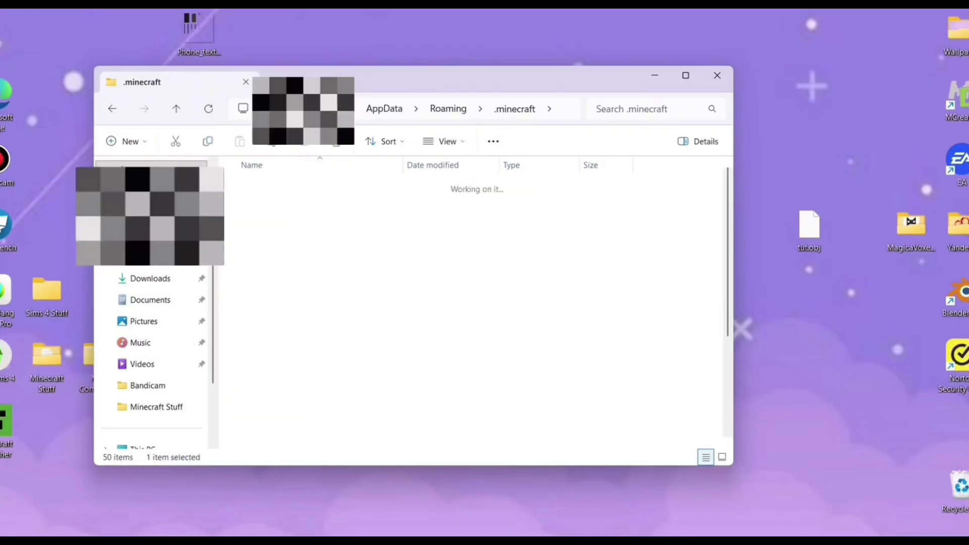
{"action": "double_click", "coordinate": [303, 187]}
{"action": "left_click", "coordinate": [303, 206]}
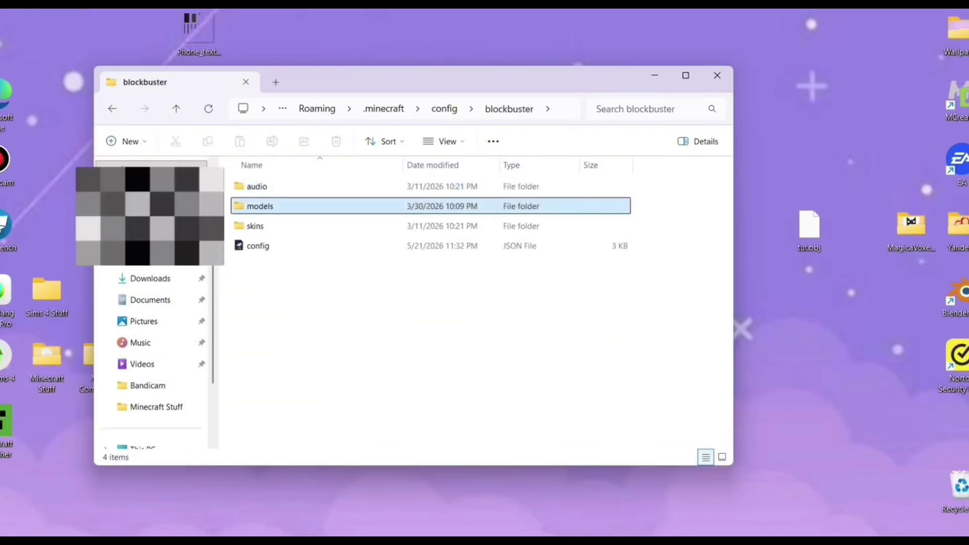
{"action": "double_click", "coordinate": [302, 206]}
{"action": "double_click", "coordinate": [303, 246]}
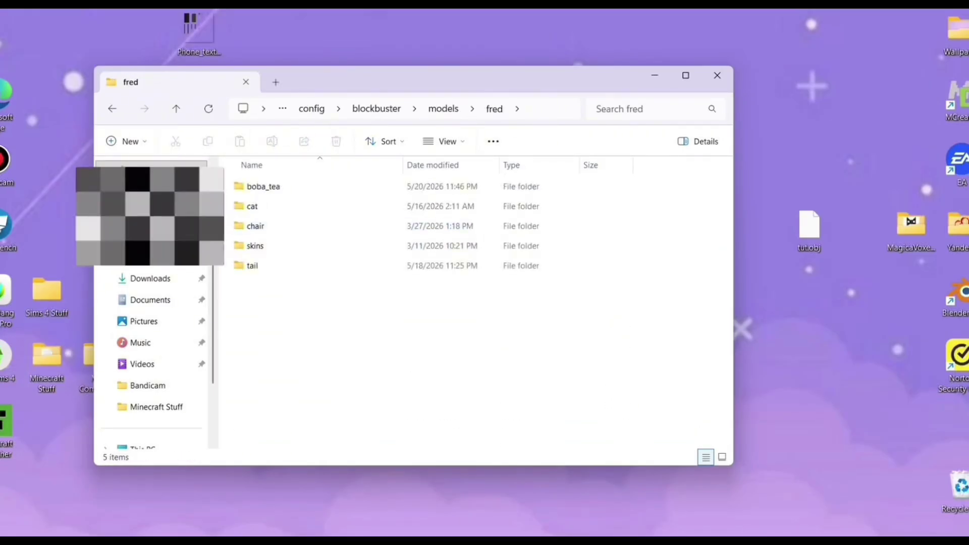
- Create a folder named tut inside the fred folder and move tut.obj from the desktop into it
{"action": "right_click", "coordinate": [462, 169]}
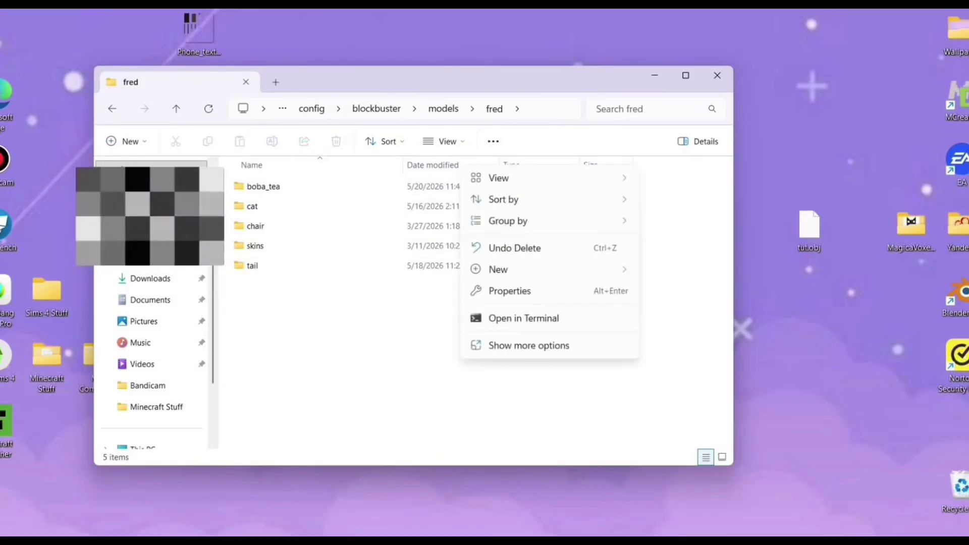
{"action": "mouse_move", "coordinate": [504, 269]}
{"action": "left_click", "coordinate": [649, 271]}
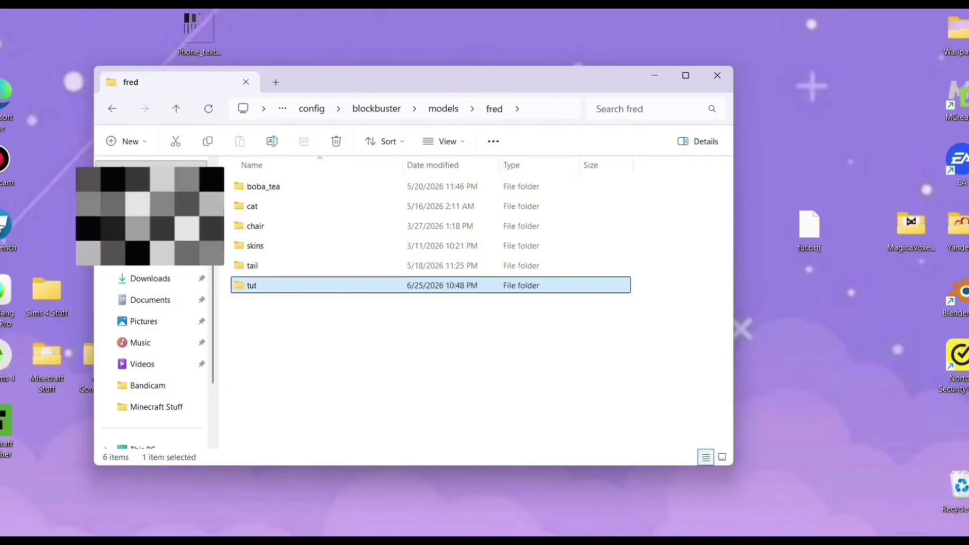
{"action": "key", "text": "Return"}
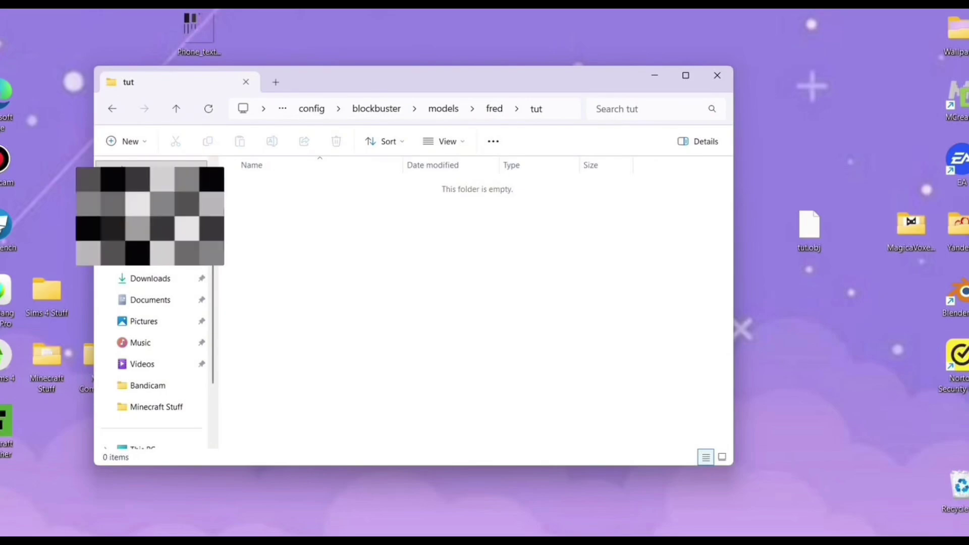
{"action": "left_click_drag", "start_coordinate": [808, 227], "coordinate": [454, 252]}
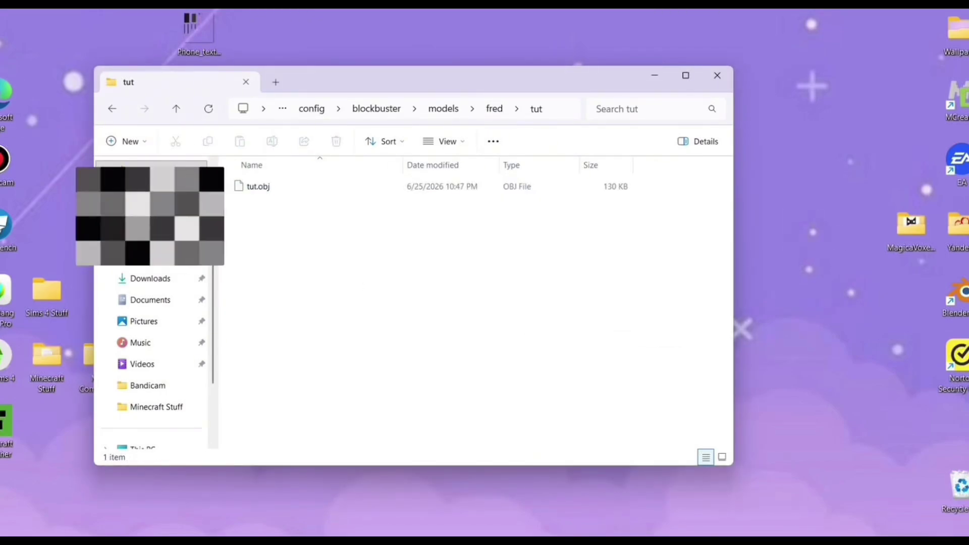
{"action": "left_click_drag", "start_coordinate": [354, 75], "coordinate": [423, 90]}
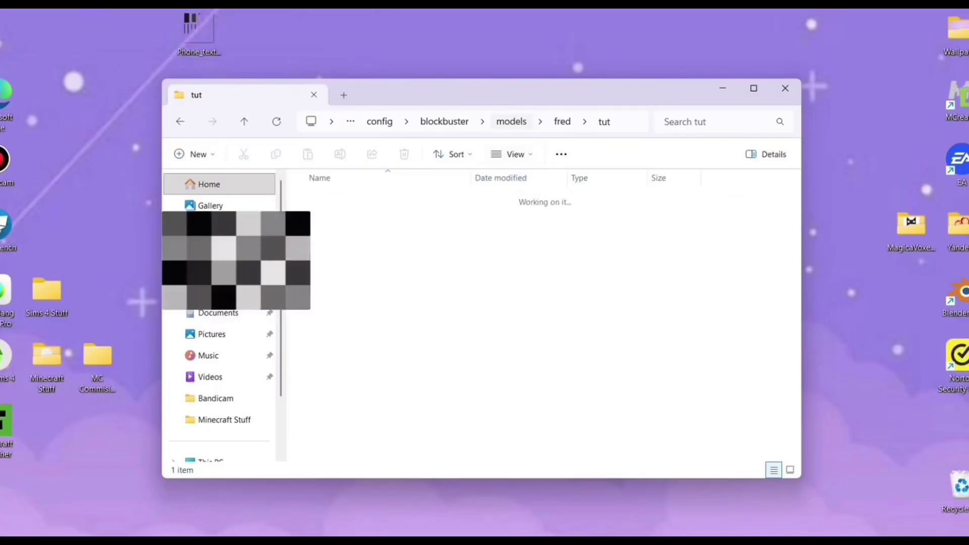
- Review the models, fred and tut folders to check where tut.obj is stored
{"action": "left_click", "coordinate": [511, 122]}
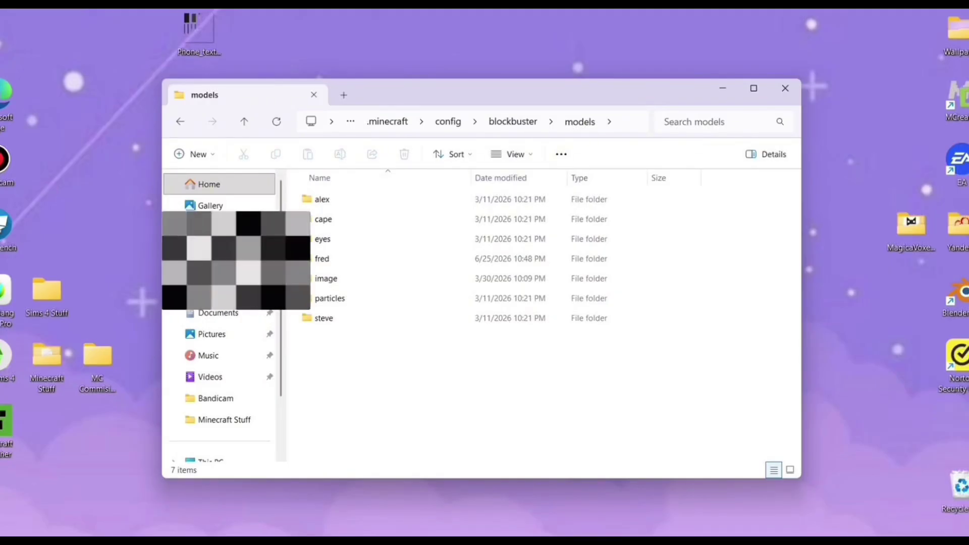
{"action": "left_click", "coordinate": [323, 259]}
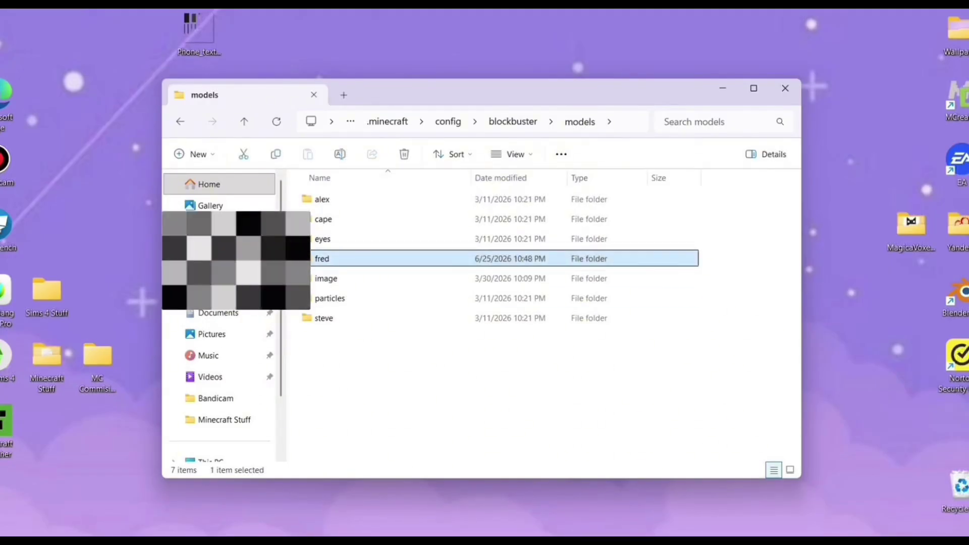
{"action": "left_click", "coordinate": [383, 368]}
{"action": "left_click", "coordinate": [323, 259]}
{"action": "key", "text": "Return"}
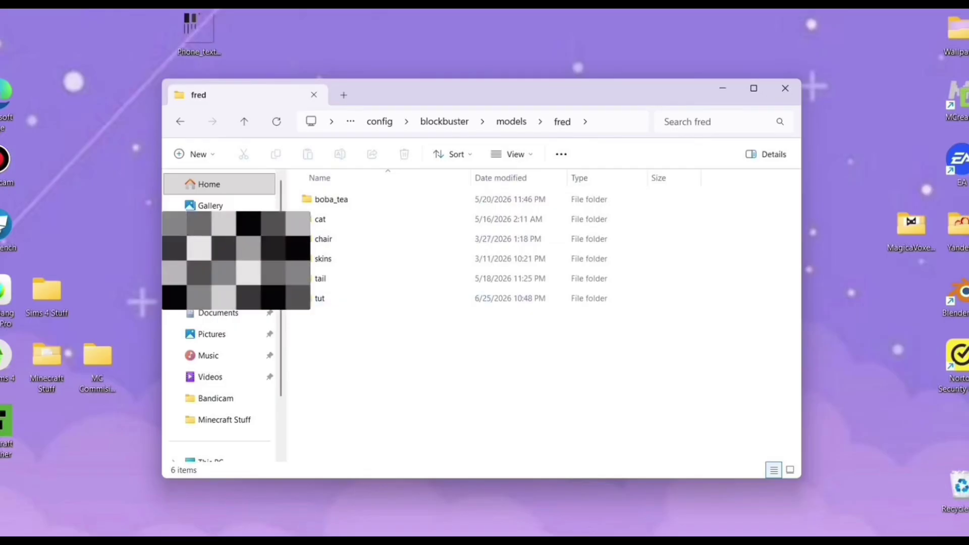
{"action": "left_click", "coordinate": [323, 298]}
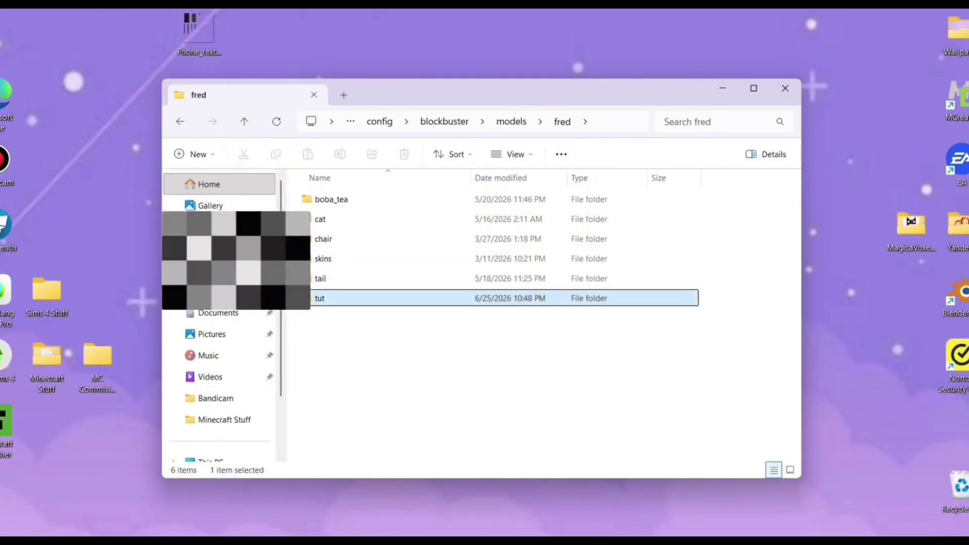
{"action": "key", "text": "Return"}
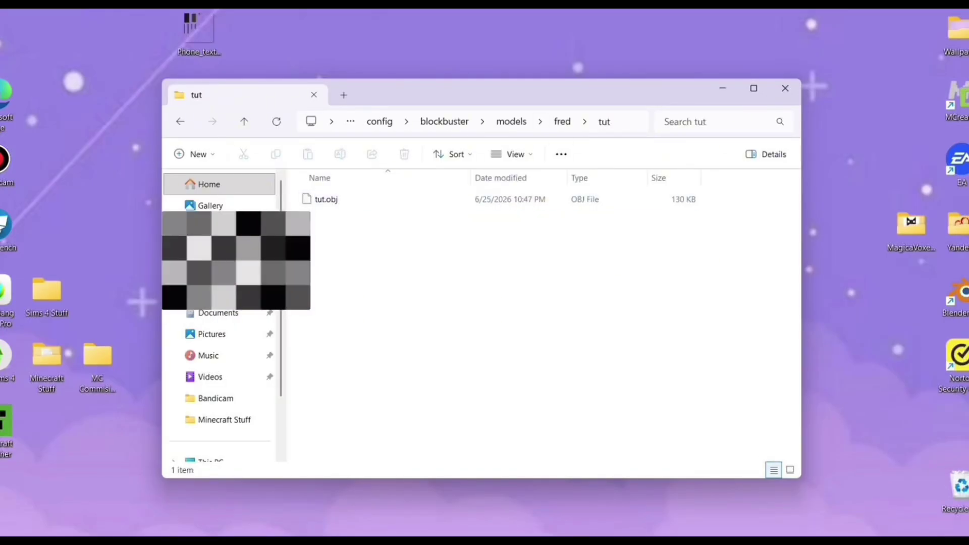
{"action": "key", "text": "alt+Up"}
{"action": "key", "text": "alt+Up"}
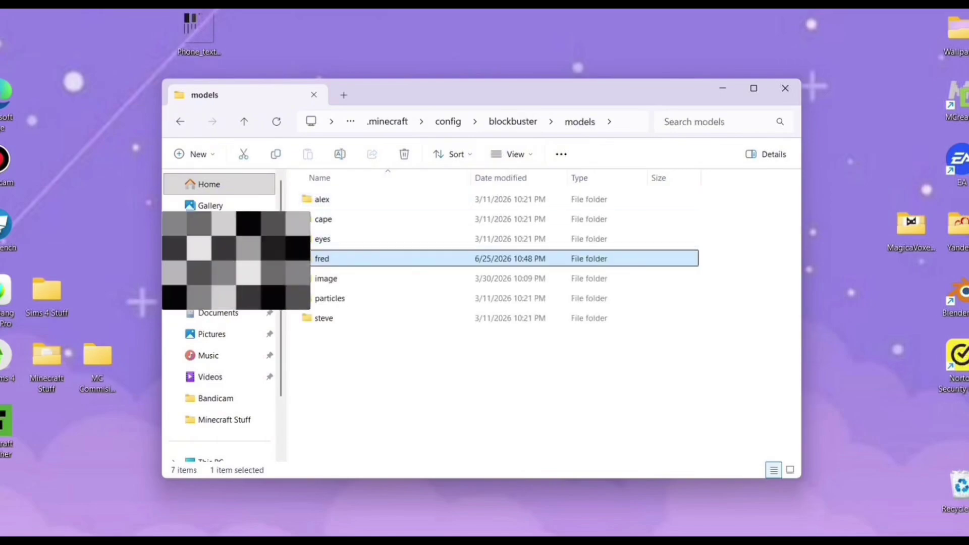
{"action": "key", "text": "Return"}
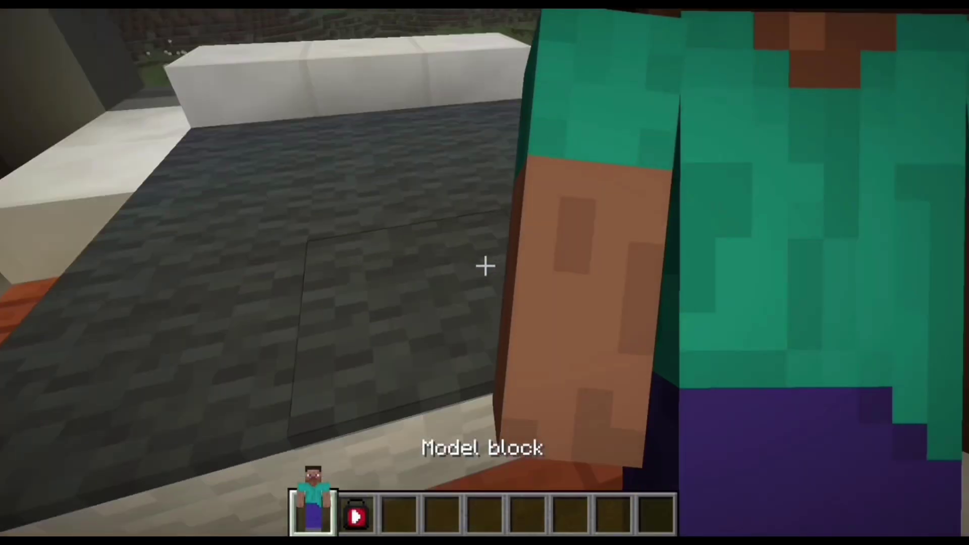
- In Minecraft, select the empty fourth hotbar slot
{"action": "key", "text": "4"}
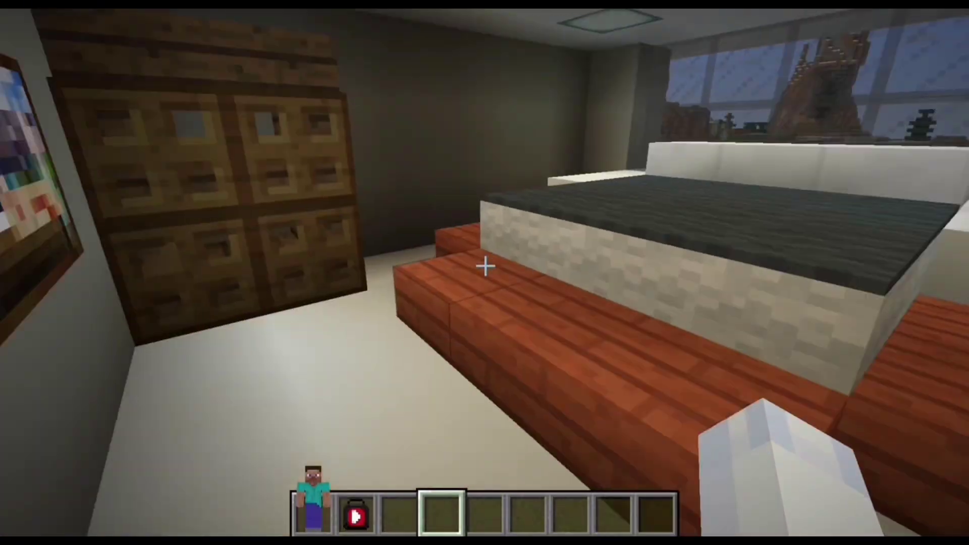
- Place a Blockbuster model block in the air above the bed and switch to the empty fifth hotbar slot
{"action": "key", "text": "1"}
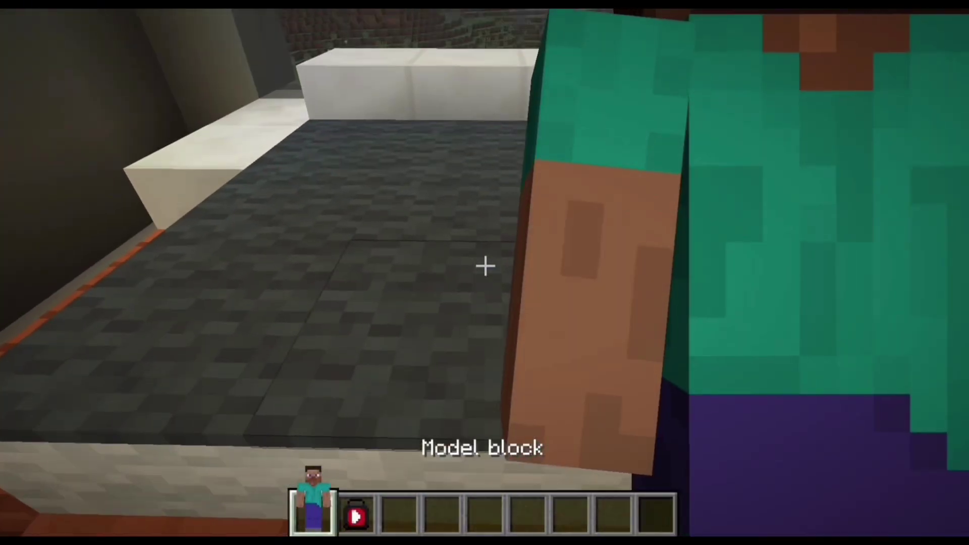
{"action": "key", "text": "s"}
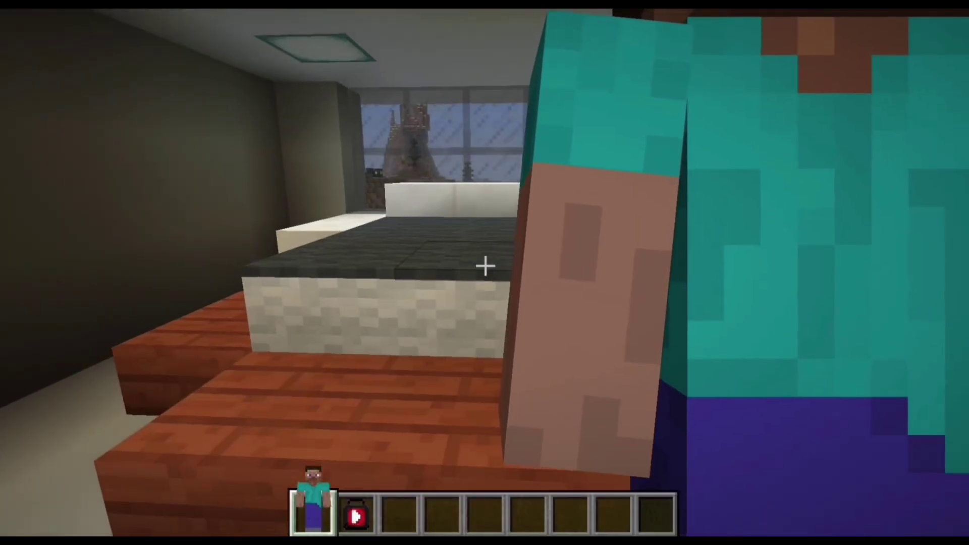
{"action": "key", "text": "5"}
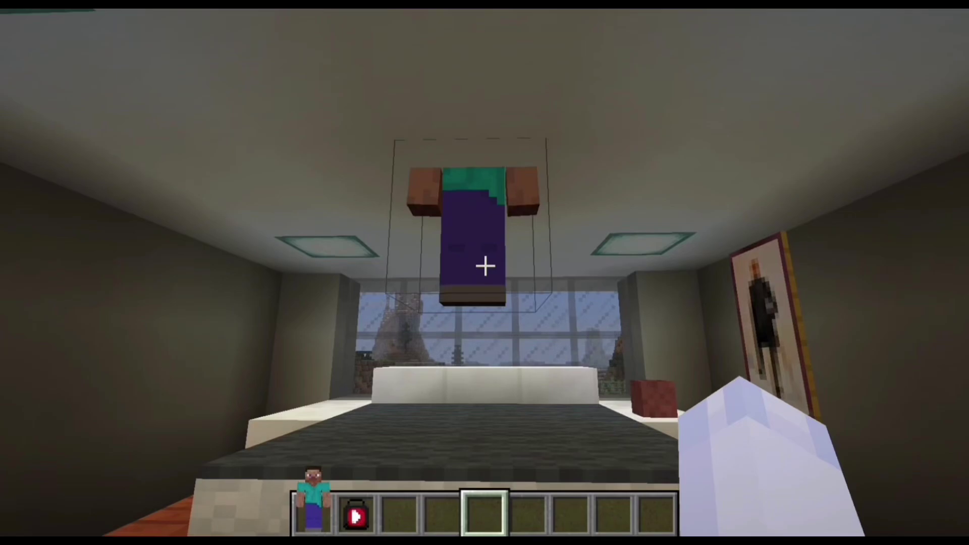
- Change the placed model block's morph to fred/tut from the Blockbuster models (fred) category
{"action": "right_click", "coordinate": [484, 266]}
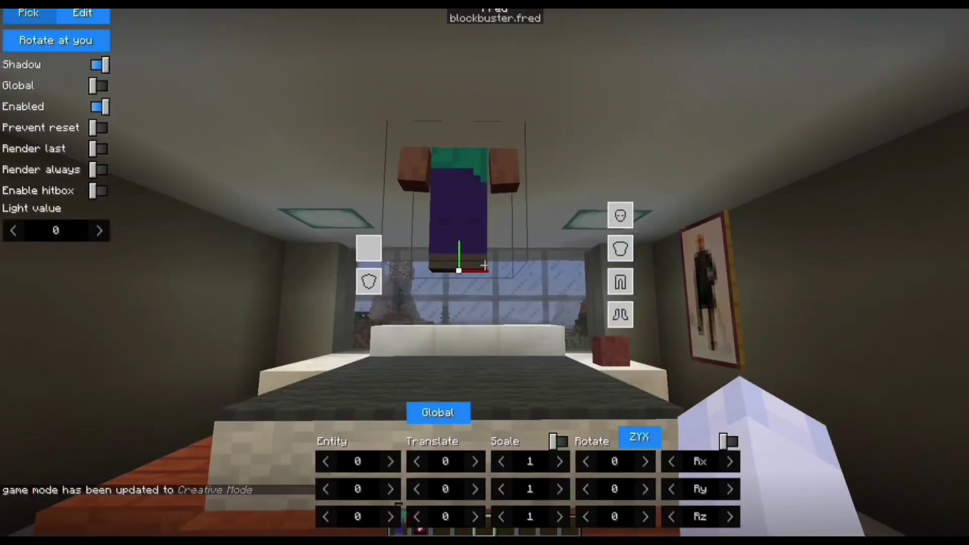
{"action": "left_click", "coordinate": [29, 14]}
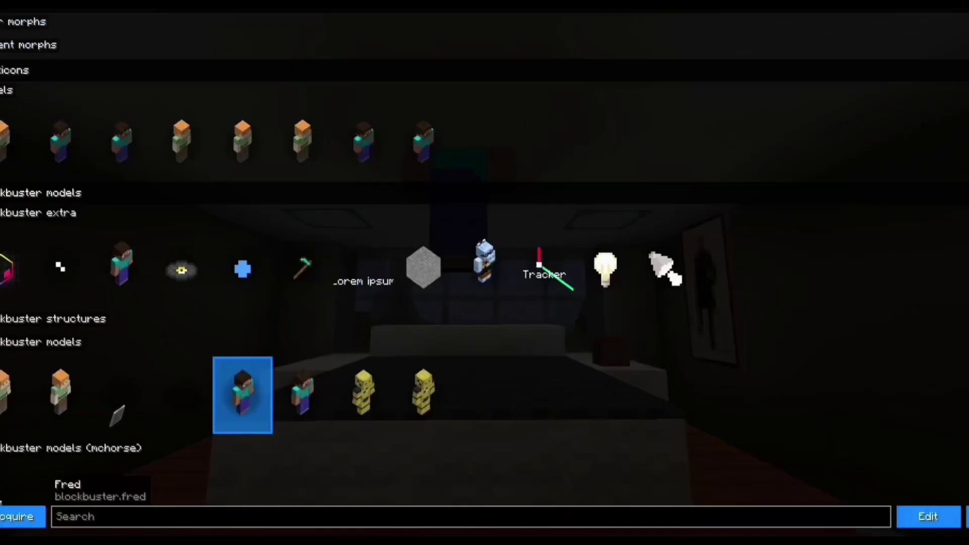
{"action": "scroll", "coordinate": [484, 273], "scroll_direction": "down", "scroll_amount": 7}
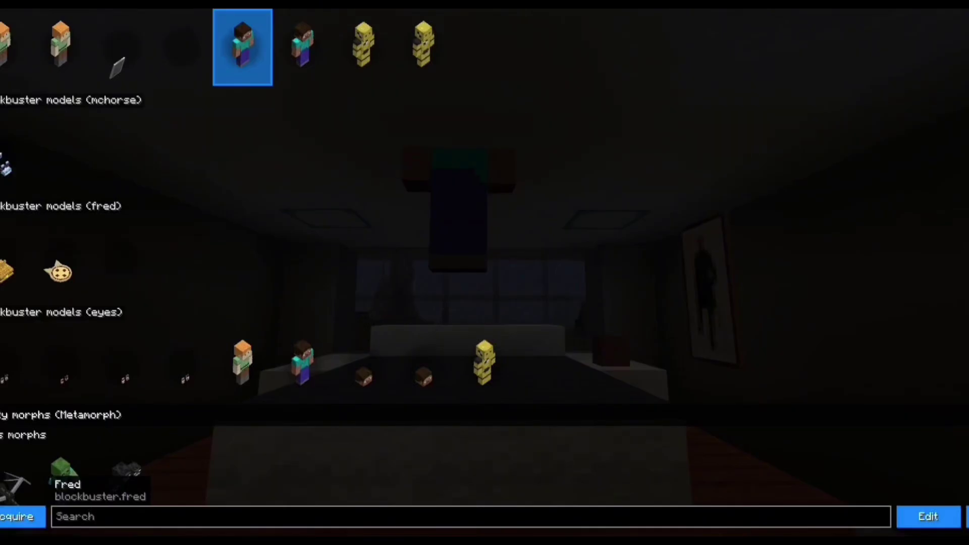
{"action": "left_click", "coordinate": [121, 259]}
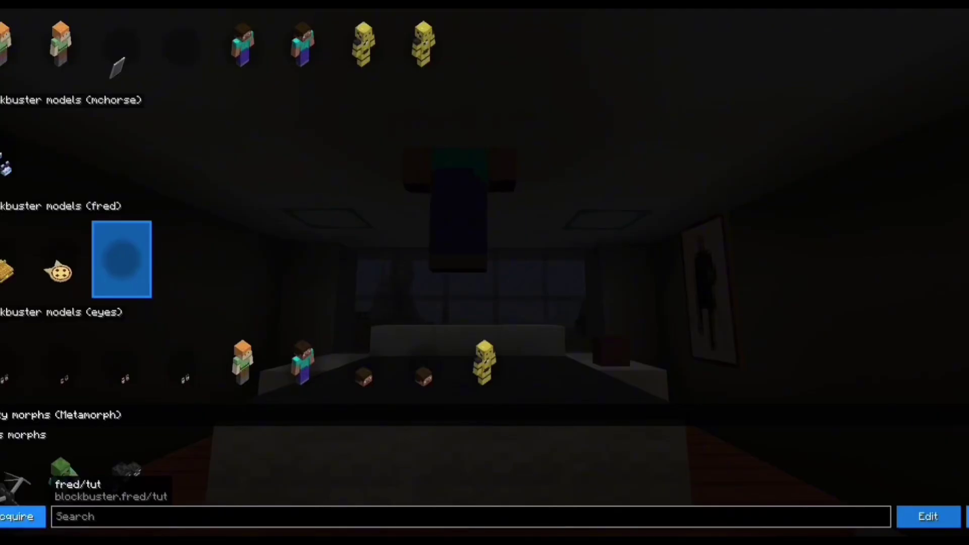
- Apply the skin GeekyMoment Mascot.png from fred/skins to the fred/tut morph
{"action": "left_click", "coordinate": [928, 517]}
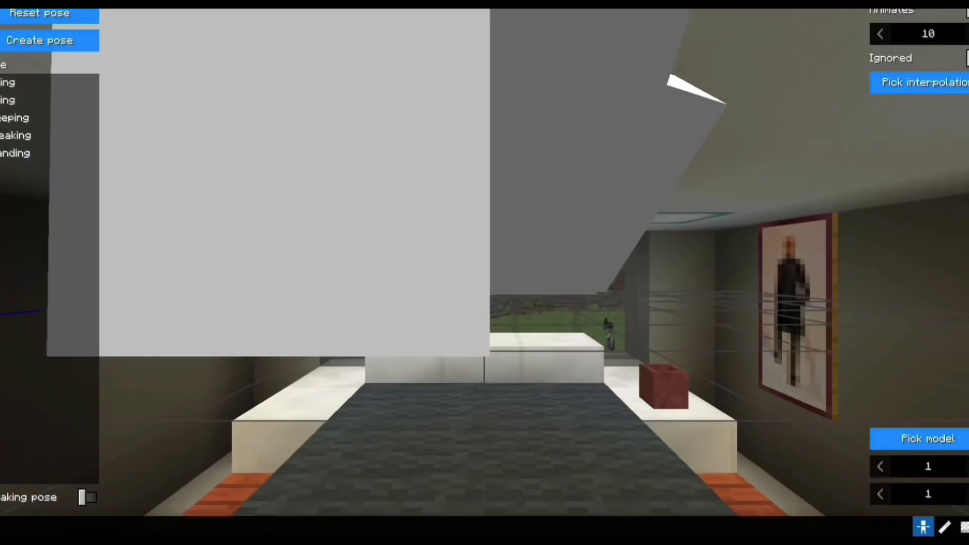
{"action": "left_click", "coordinate": [964, 526]}
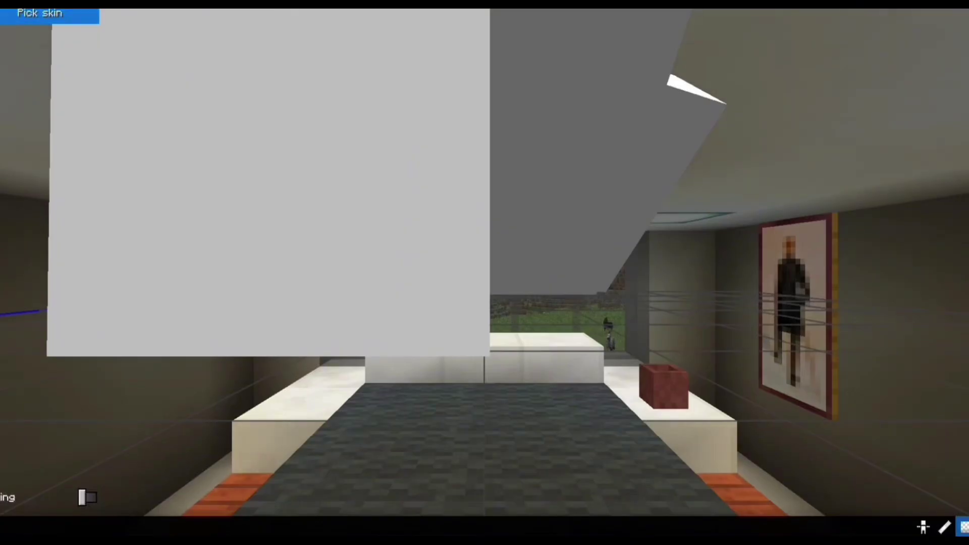
{"action": "left_click", "coordinate": [50, 14]}
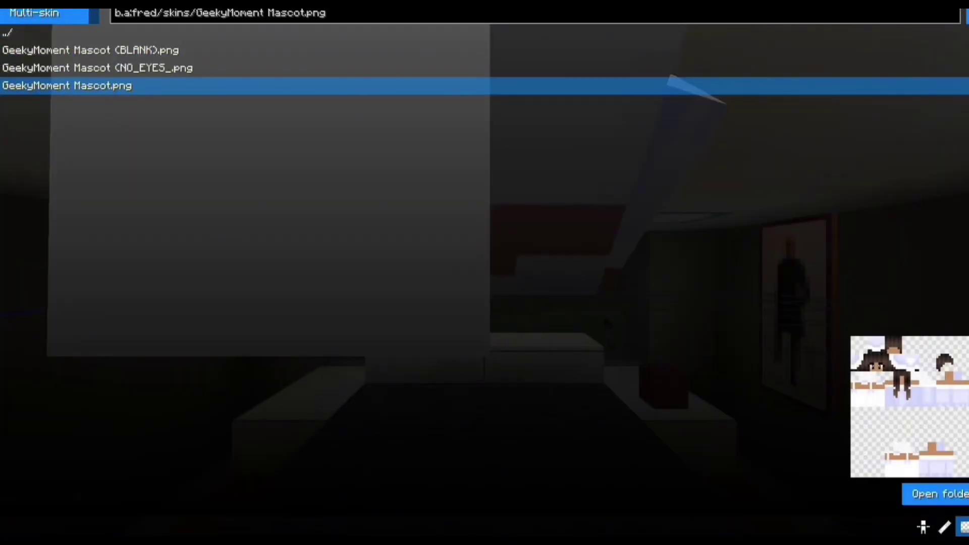
{"action": "key", "text": "Escape"}
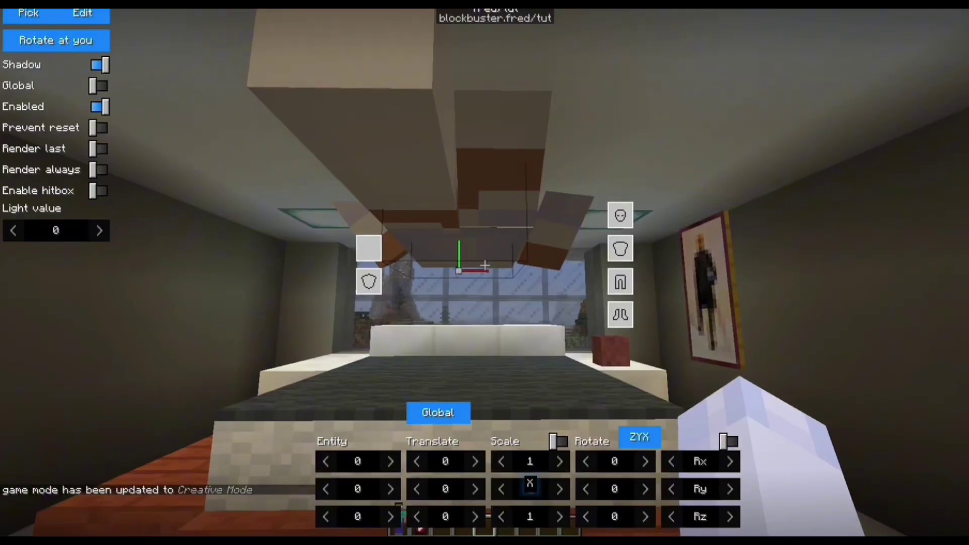
- Shift the tut model to Translate Y -1.5 and Z -1.219, and set its global scale to 0.7
{"action": "left_click_drag", "start_coordinate": [441, 461], "coordinate": [438, 516]}
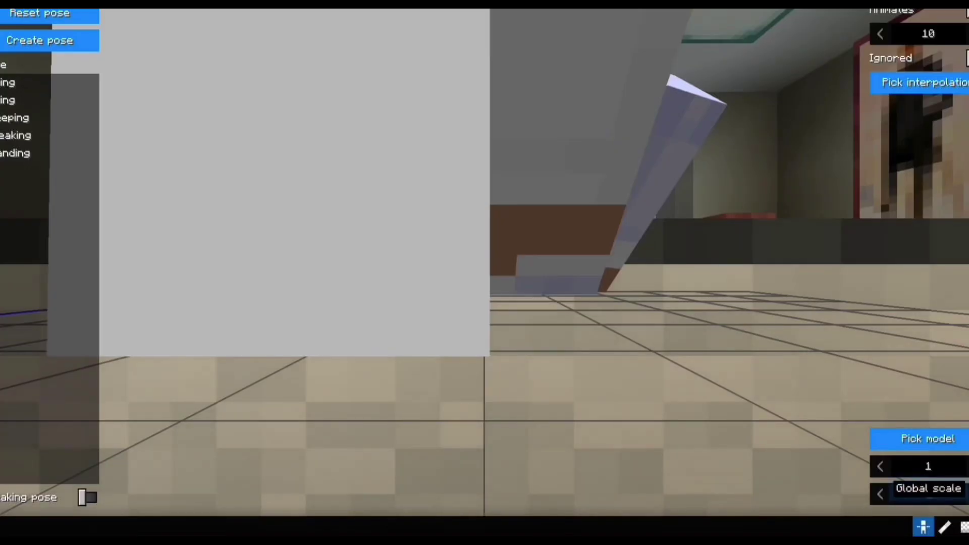
{"action": "left_click", "coordinate": [928, 467]}
{"action": "type", "text": "0."}
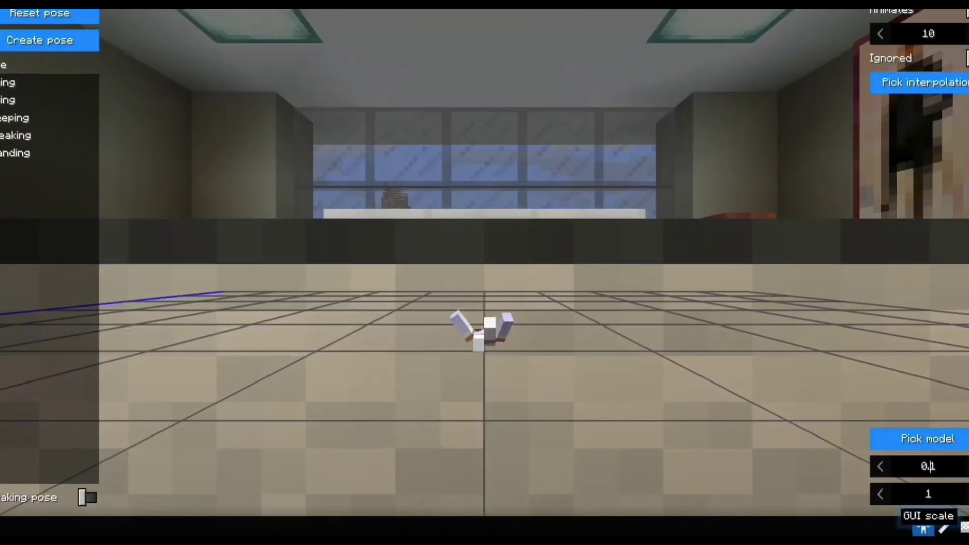
{"action": "key", "text": "BackSpace"}
{"action": "type", "text": "6"}
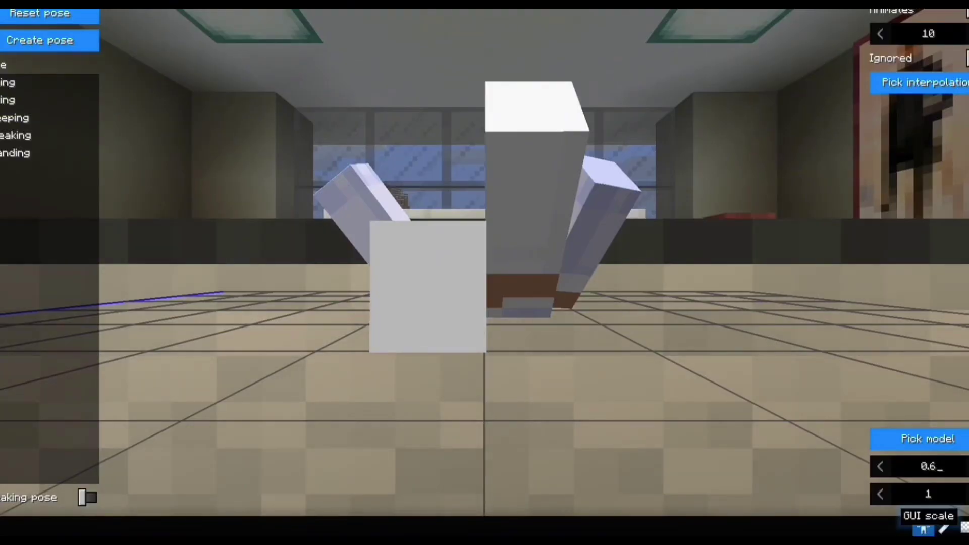
{"action": "key", "text": "BackSpace"}
{"action": "type", "text": "7"}
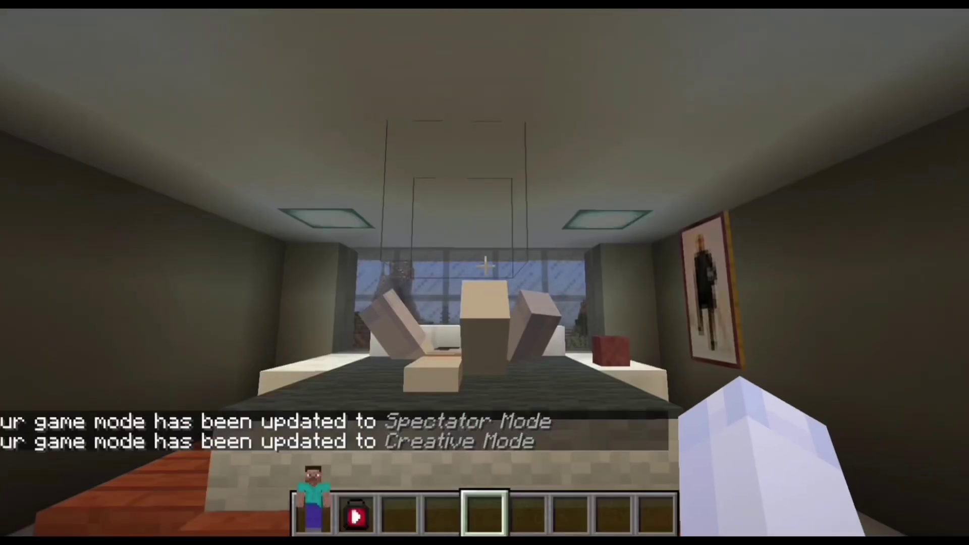
{"action": "key", "text": "Escape"}
{"action": "key", "text": "Escape"}
- Viewing the bed from the side, adjust the tut model to Translate Y -1.156 and Z -0.812
{"action": "key", "text": "w"}
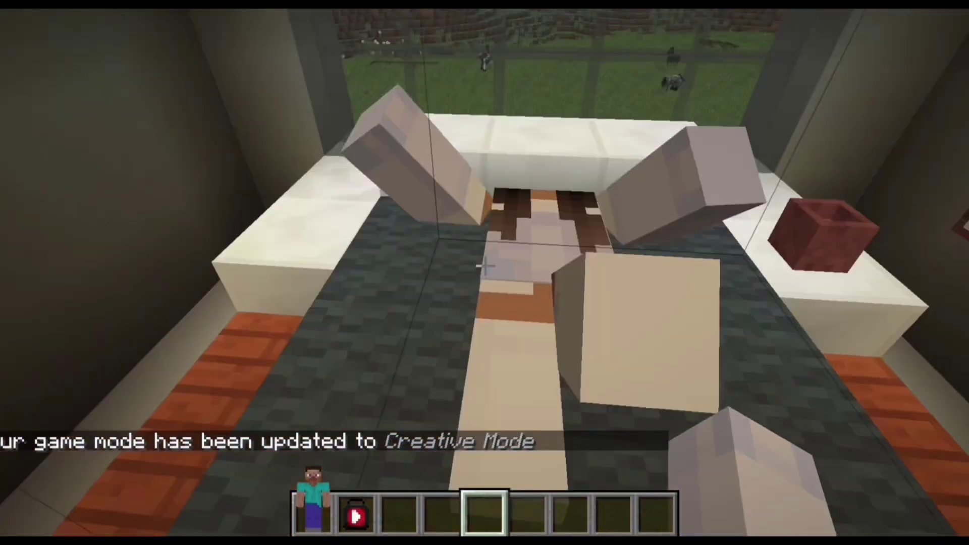
{"action": "key", "text": "a"}
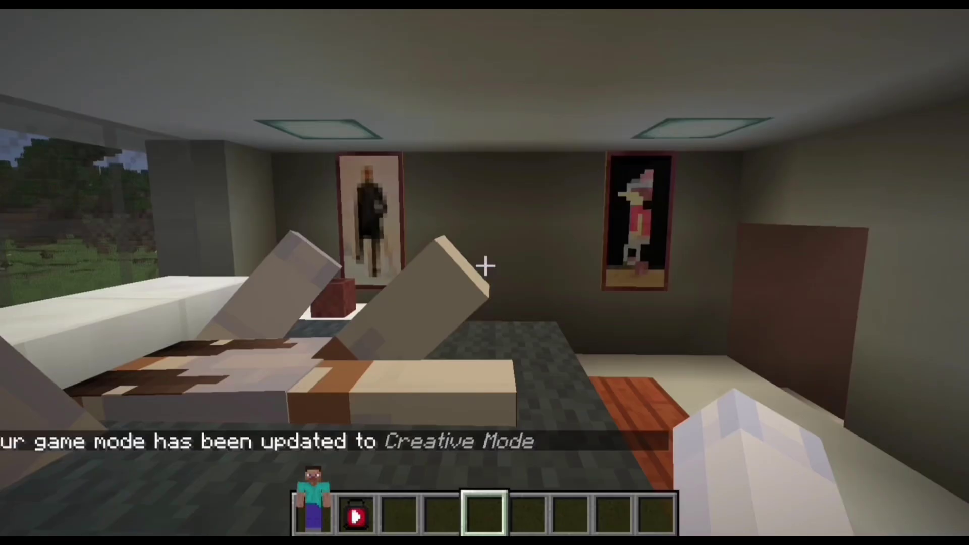
{"action": "right_click", "coordinate": [485, 266]}
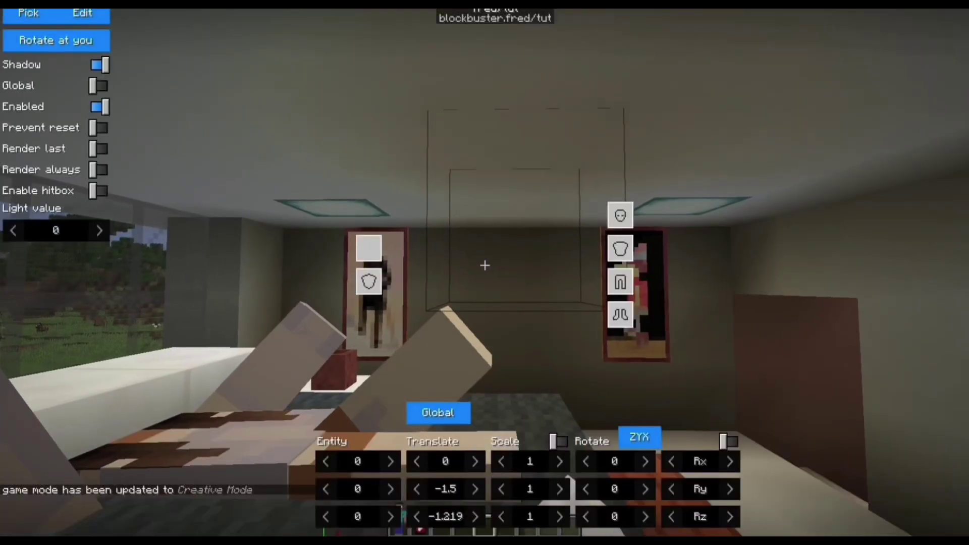
{"action": "key", "text": "Escape"}
{"action": "right_click", "coordinate": [485, 265]}
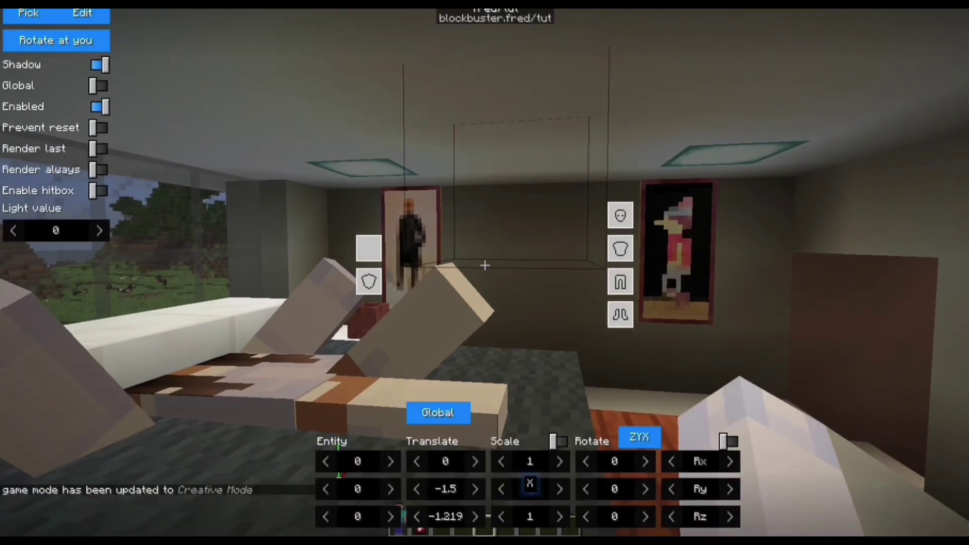
{"action": "left_click_drag", "start_coordinate": [444, 488], "coordinate": [450, 511]}
{"action": "left_click", "coordinate": [446, 516]}
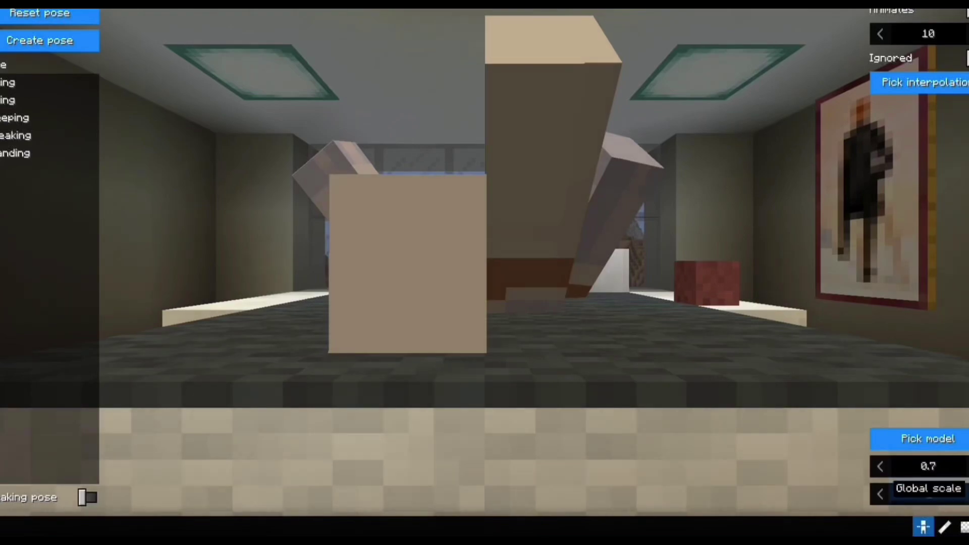
- Set the tut morph's global scale to 0.6 and the model block's Translate Z to -0.594
{"action": "key", "text": "BackSpace"}
{"action": "key", "text": "BackSpace"}
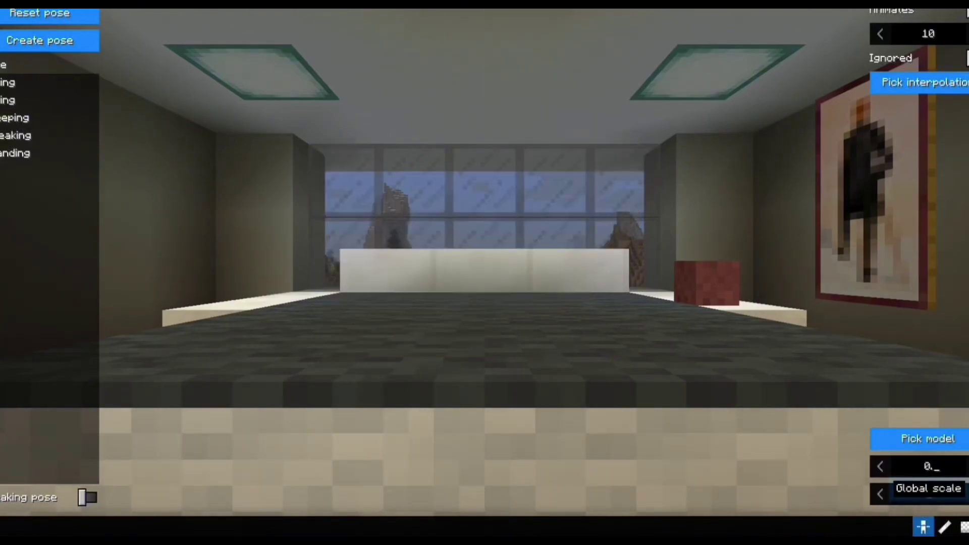
{"action": "type", "text": ".6"}
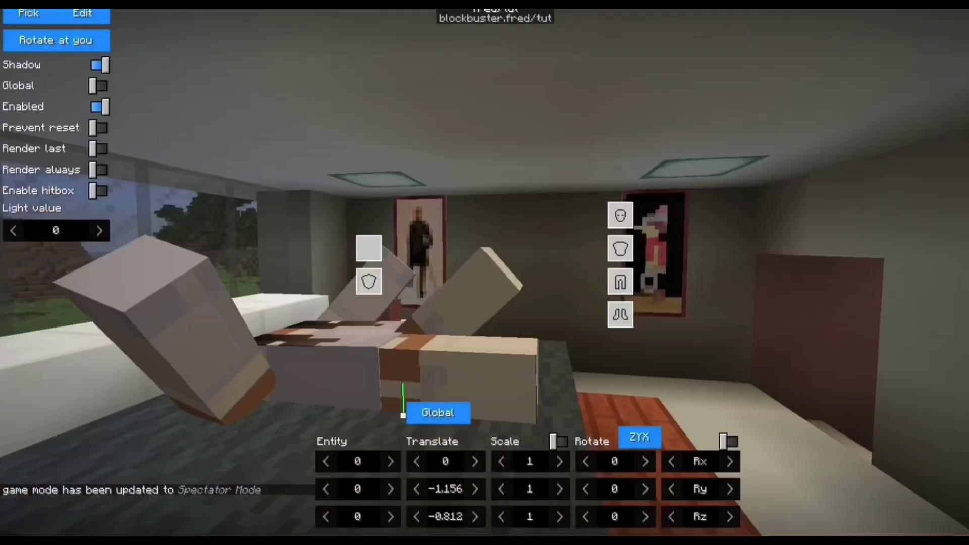
{"action": "left_click_drag", "start_coordinate": [444, 514], "coordinate": [455, 515]}
{"action": "key", "text": "Escape"}
{"action": "key", "text": "Escape"}
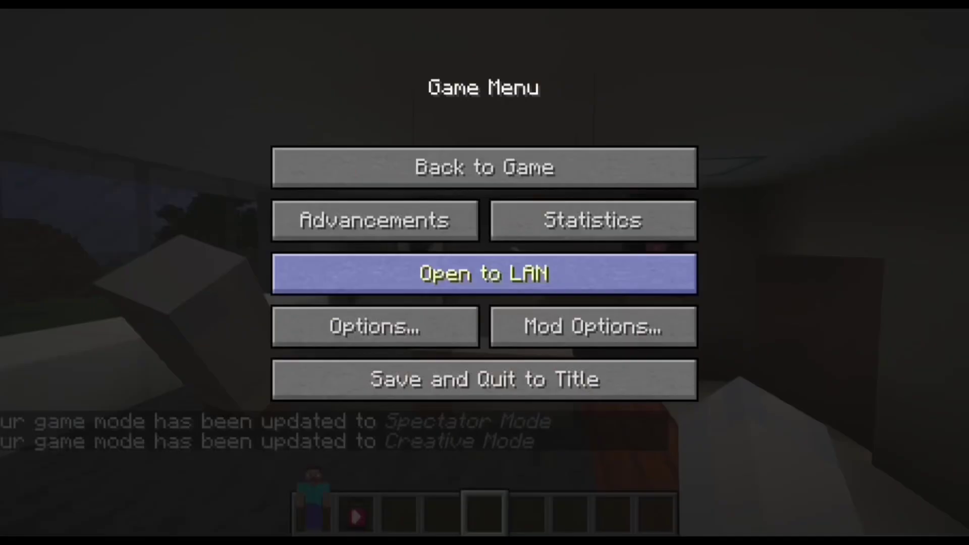
{"action": "key", "text": "Escape"}
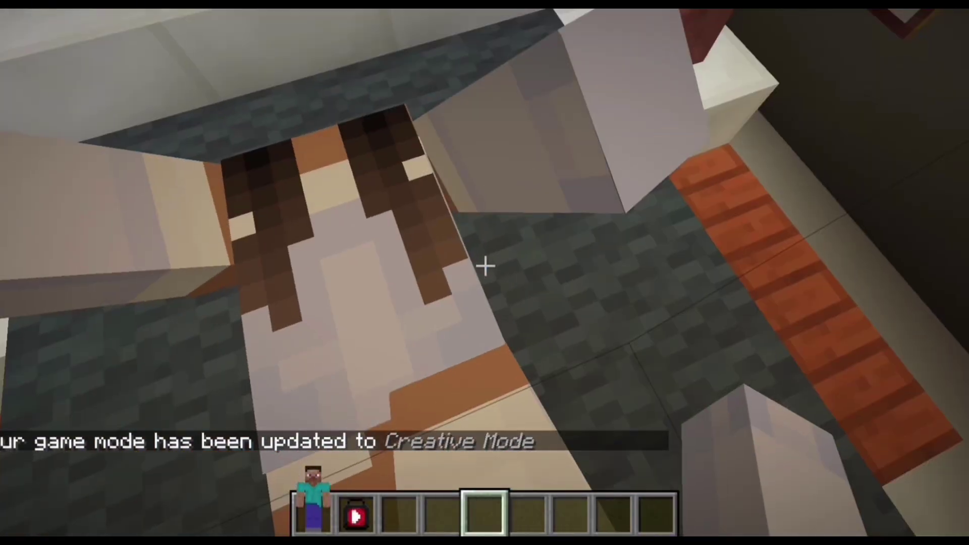
- Open the scene manager from the model block's settings and create a new scene named head
{"action": "key", "text": "s"}
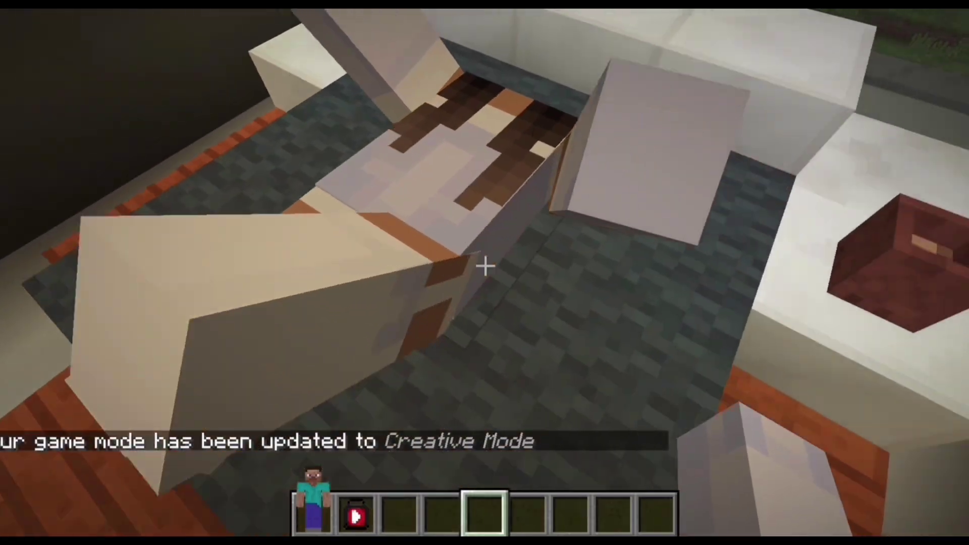
{"action": "key", "text": "w"}
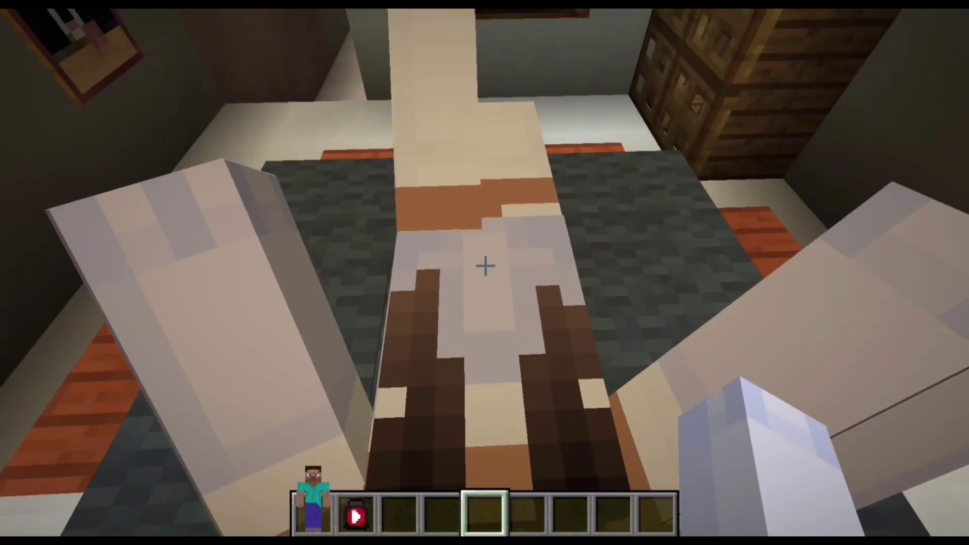
{"action": "right_click", "coordinate": [485, 266]}
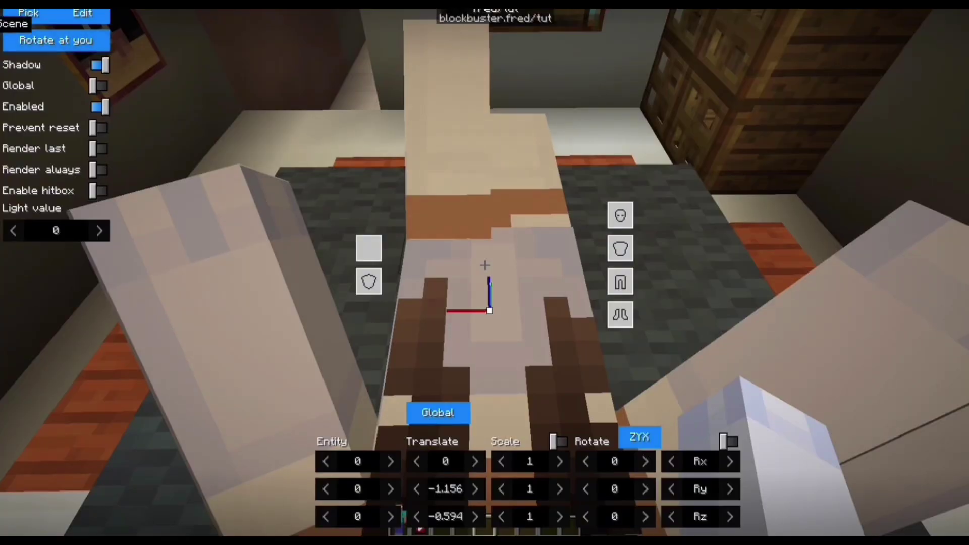
{"action": "left_click", "coordinate": [1, 24]}
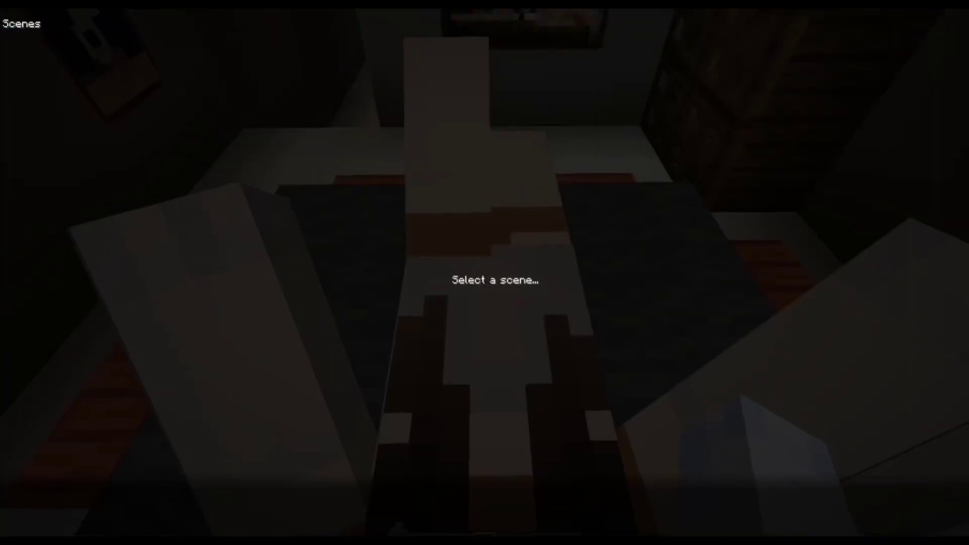
{"action": "left_click", "coordinate": [967, 24]}
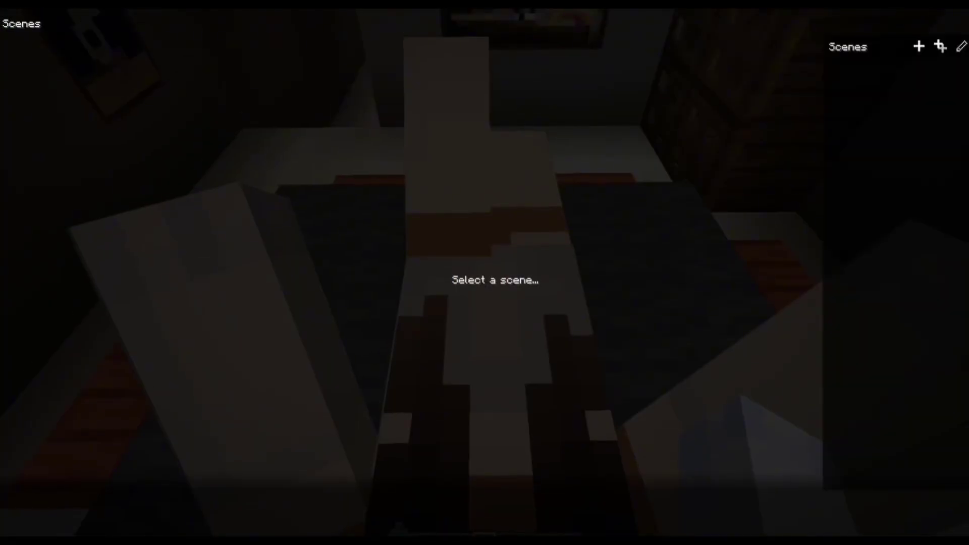
{"action": "left_click", "coordinate": [918, 46]}
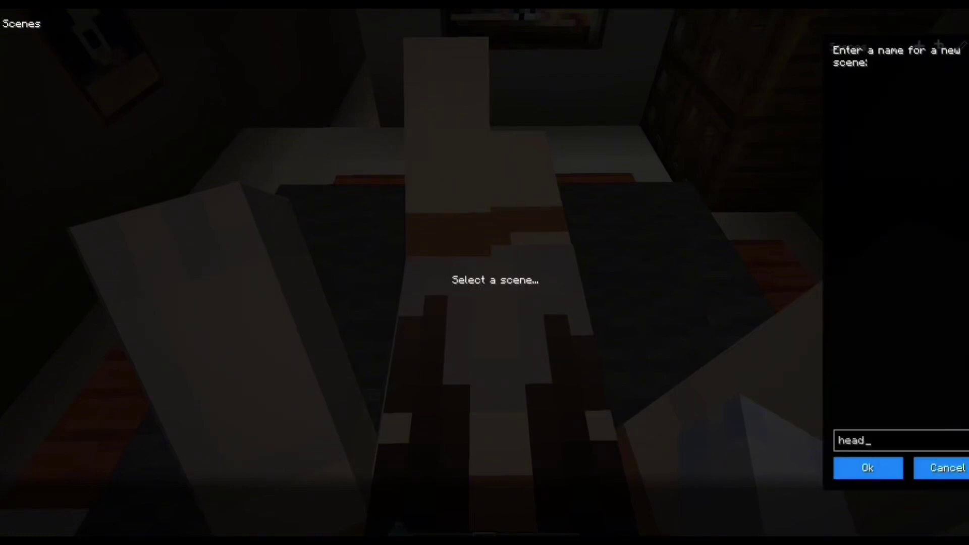
{"action": "key", "text": "Return"}
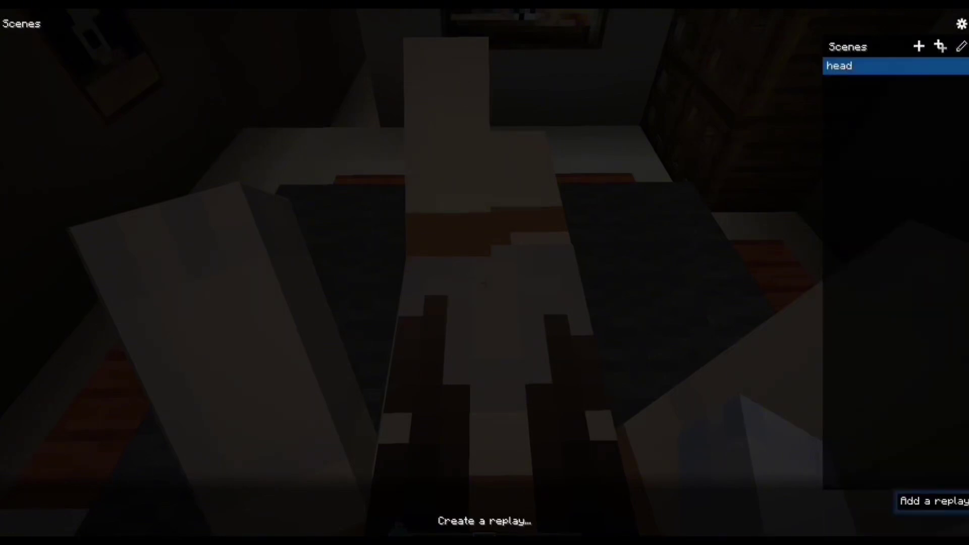
- Add a replay to the head scene and choose the Head (64x64) morph from the Blockbuster models (eyes) category
{"action": "left_click", "coordinate": [888, 501]}
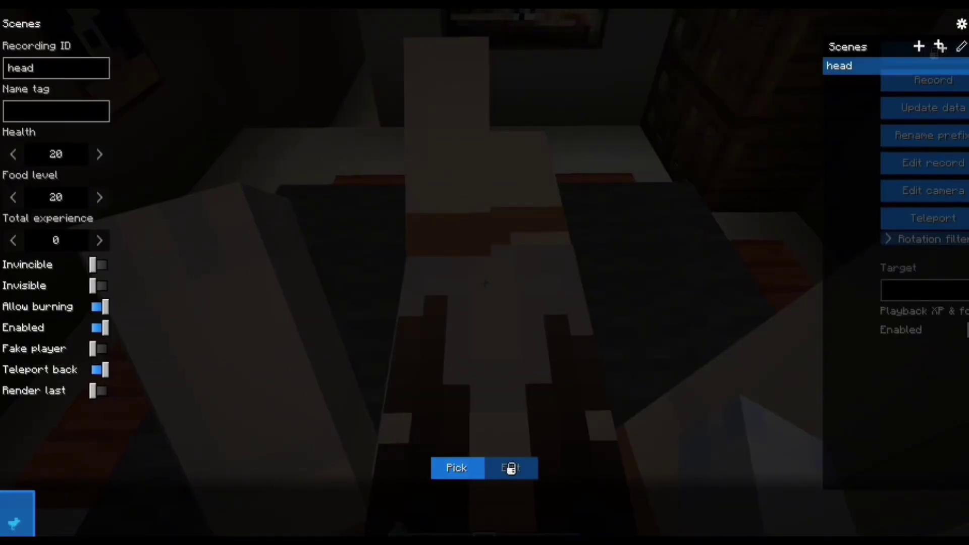
{"action": "left_click", "coordinate": [457, 468]}
{"action": "left_click", "coordinate": [435, 237]}
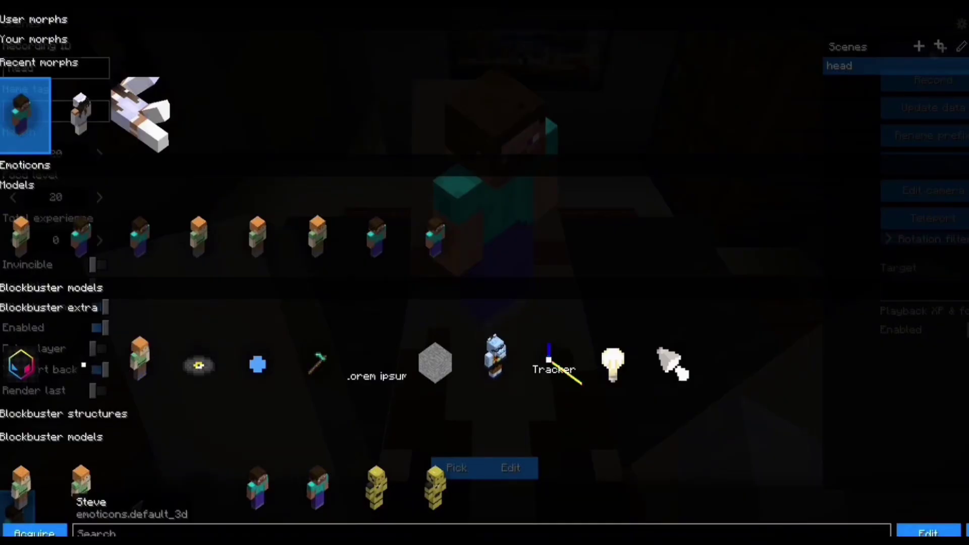
{"action": "scroll", "coordinate": [83, 364], "scroll_direction": "down", "scroll_amount": 15}
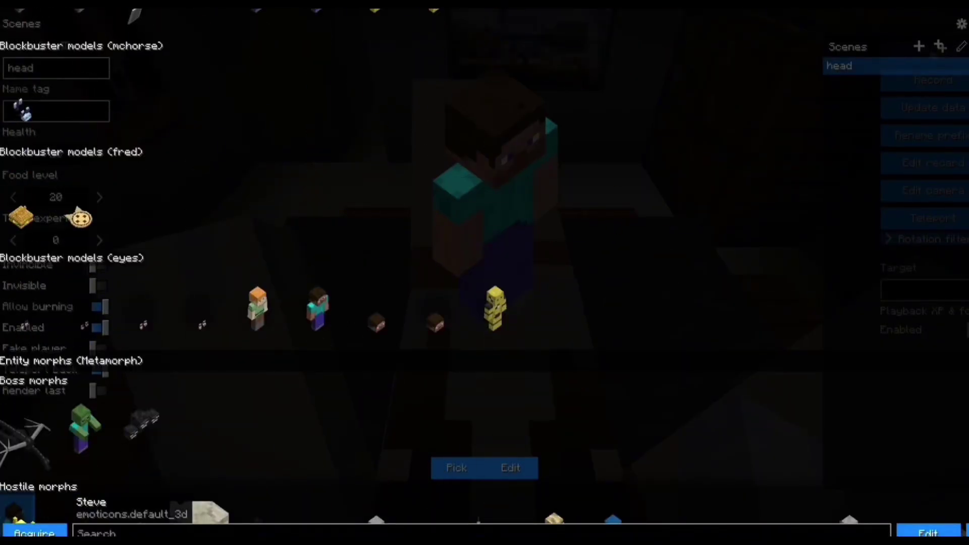
{"action": "left_click", "coordinate": [376, 312]}
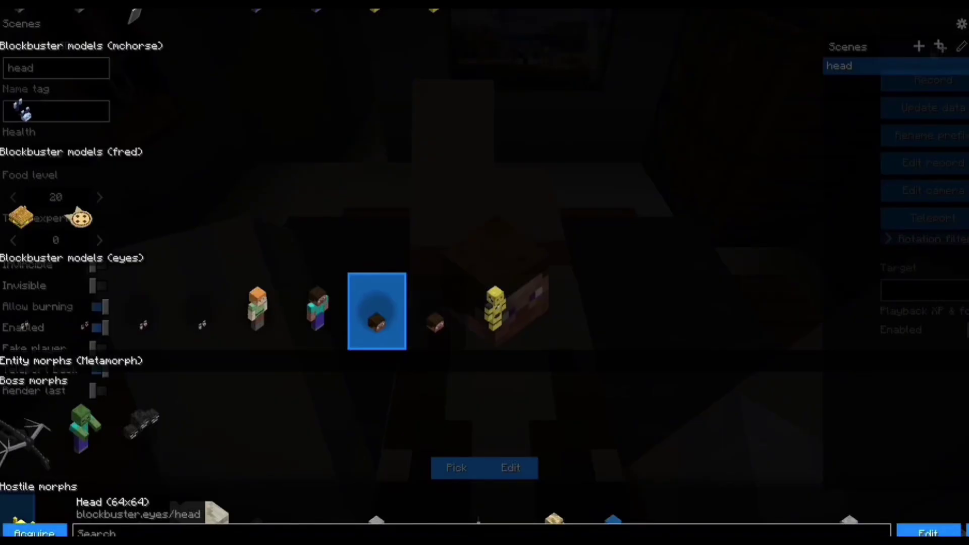
- Compare Head with Head 3D in the Blockbuster models (eyes) category, choose Head 3D (64x64), and open it for editing
{"action": "left_click", "coordinate": [435, 312]}
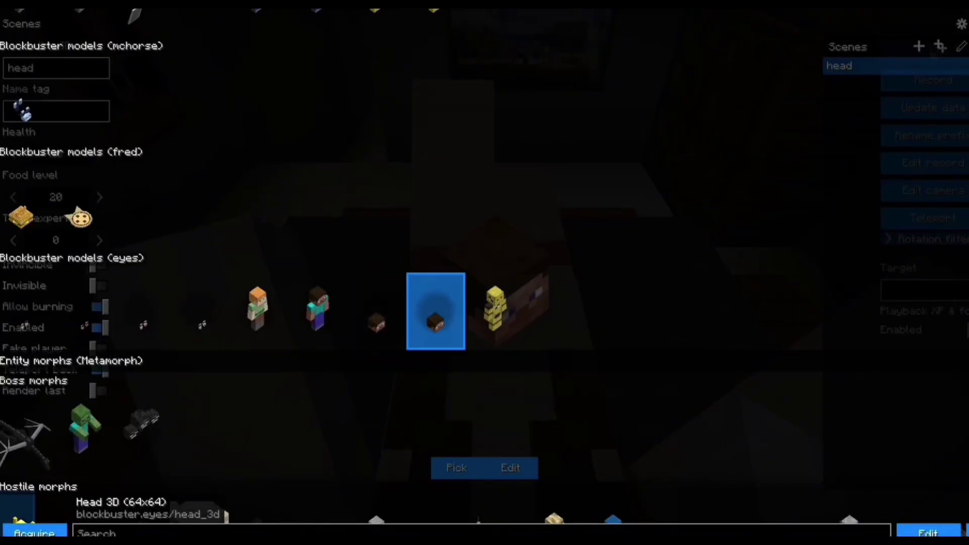
{"action": "left_click", "coordinate": [377, 311]}
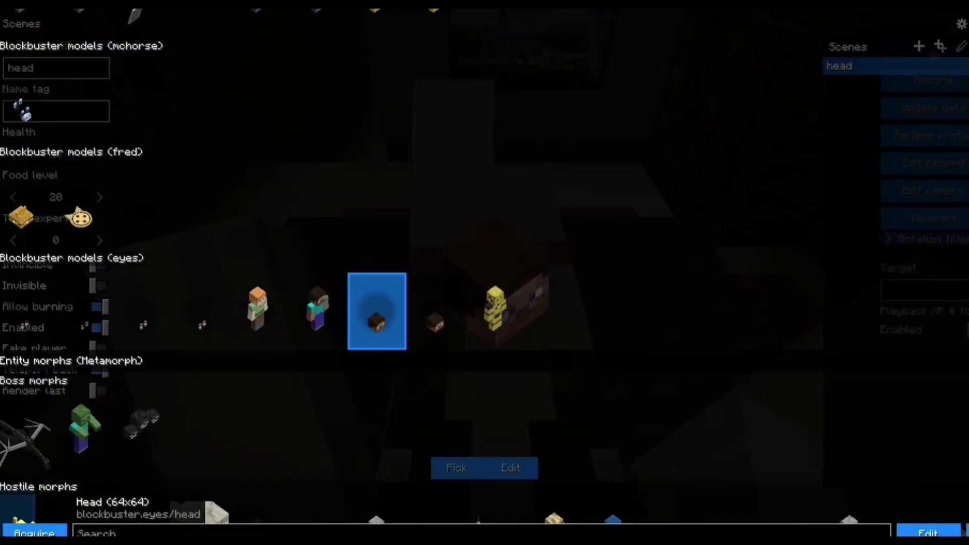
{"action": "left_click", "coordinate": [435, 311]}
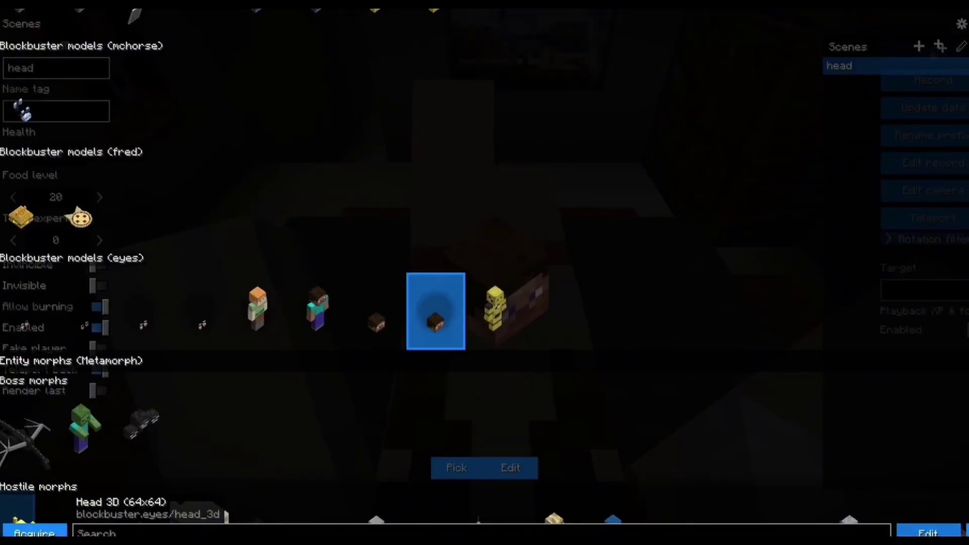
{"action": "left_click", "coordinate": [928, 533]}
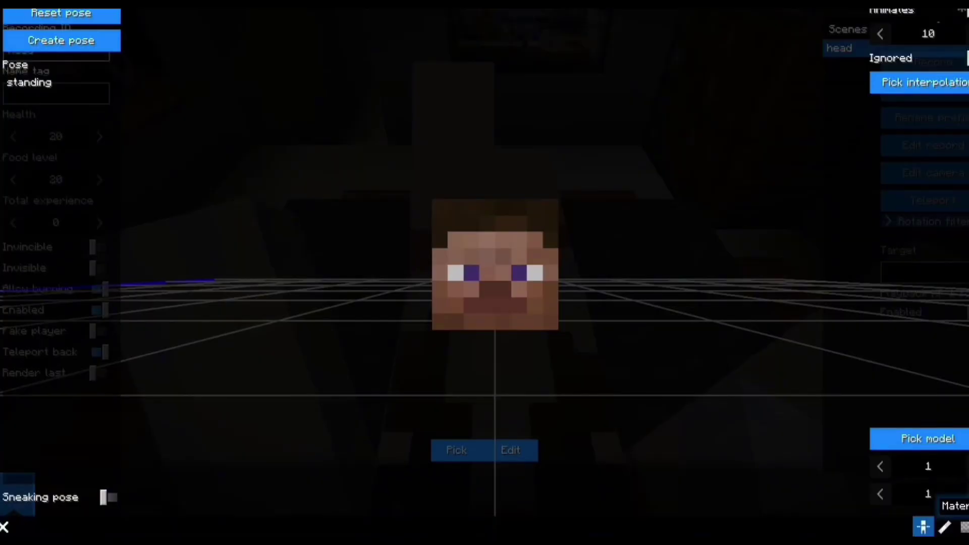
- Apply the GeekyMoment Mascot.png skin to the 3D head, inspect it from another angle, and return to the world
{"action": "left_click", "coordinate": [964, 527]}
{"action": "left_click", "coordinate": [61, 14]}
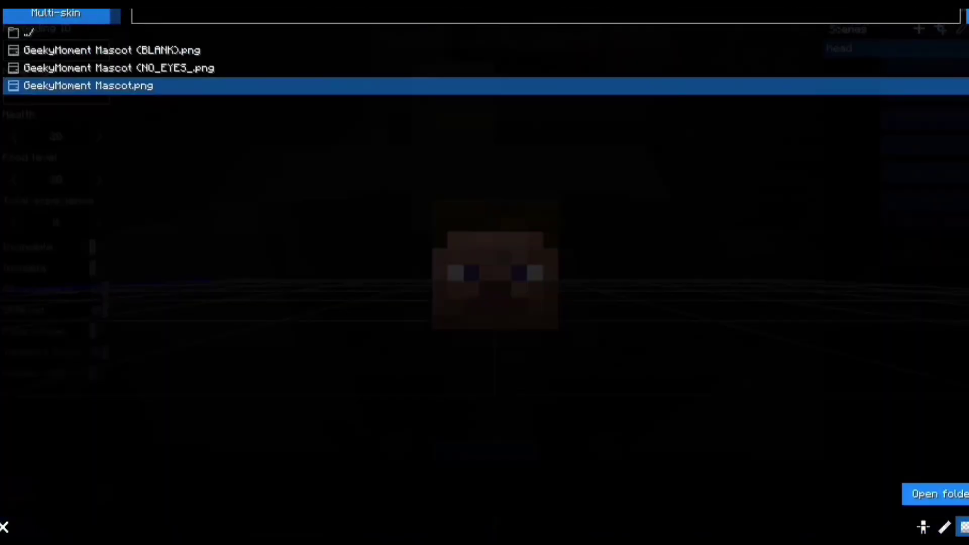
{"action": "left_click", "coordinate": [88, 86]}
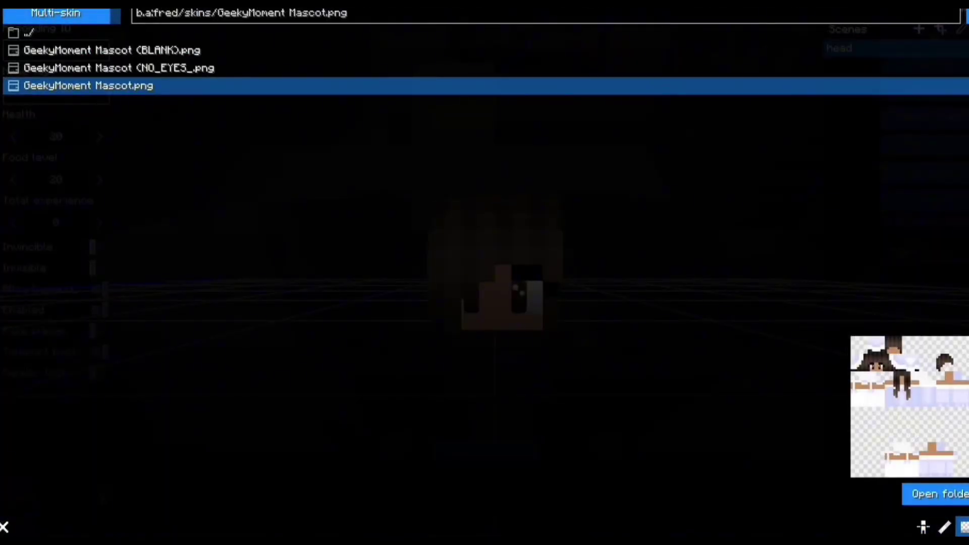
{"action": "key", "text": "Escape"}
{"action": "left_click_drag", "start_coordinate": [495, 303], "coordinate": [701, 227]}
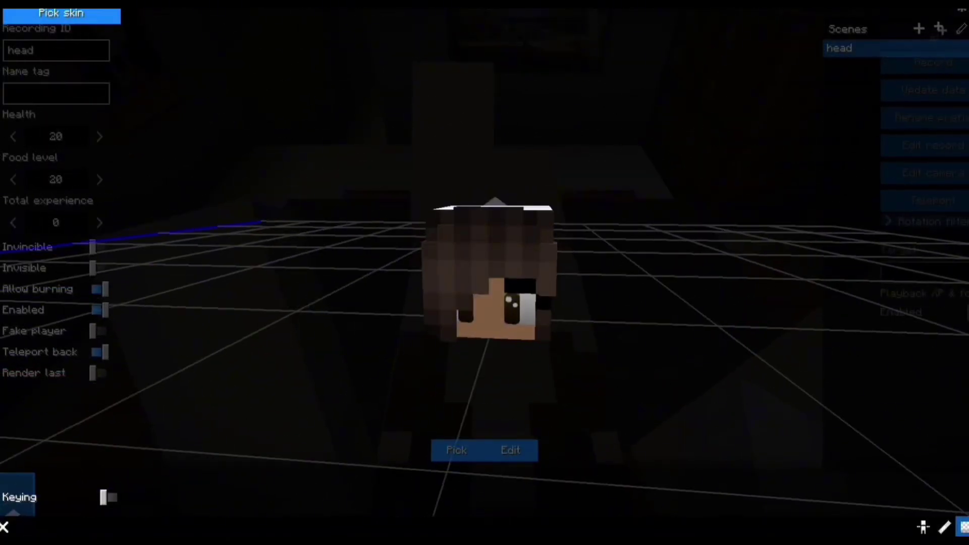
{"action": "left_click", "coordinate": [456, 449]}
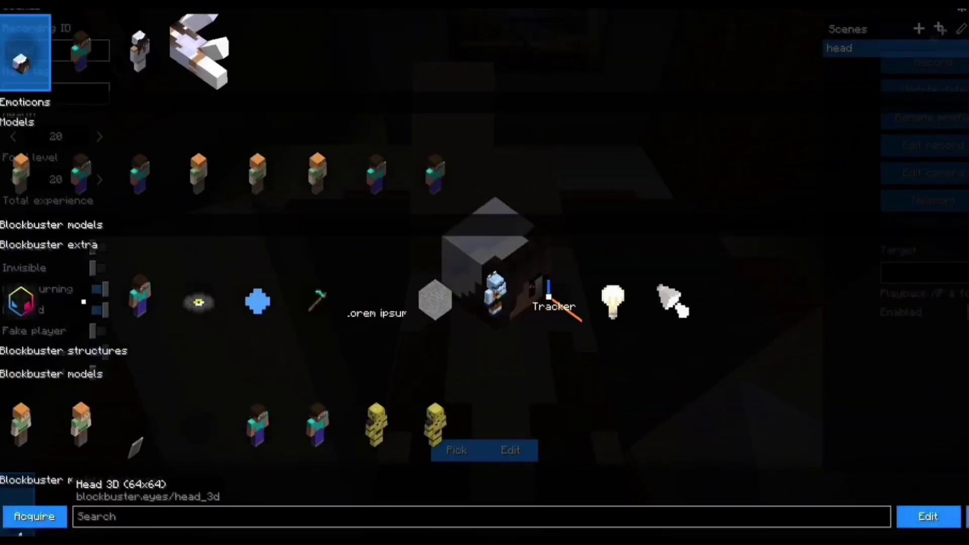
{"action": "key", "text": "Escape"}
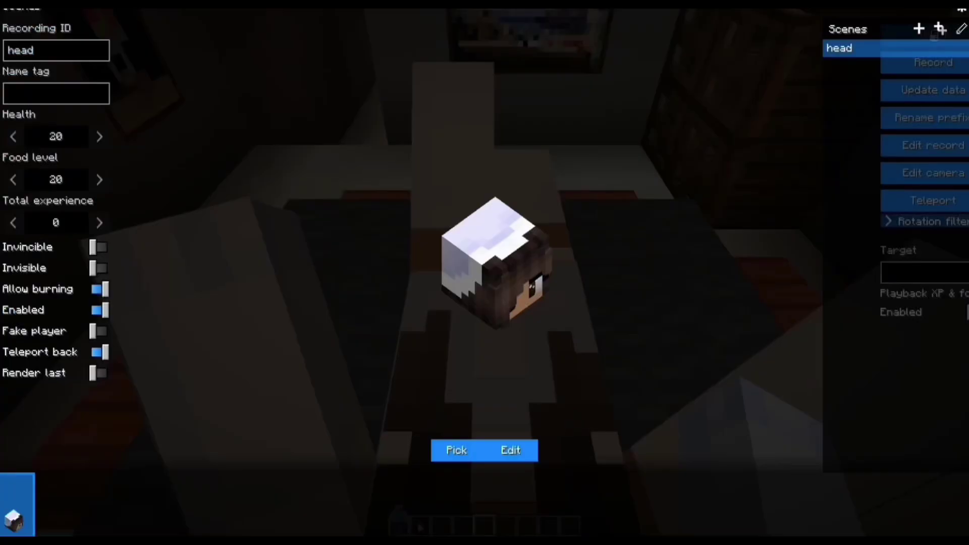
{"action": "key", "text": "Escape"}
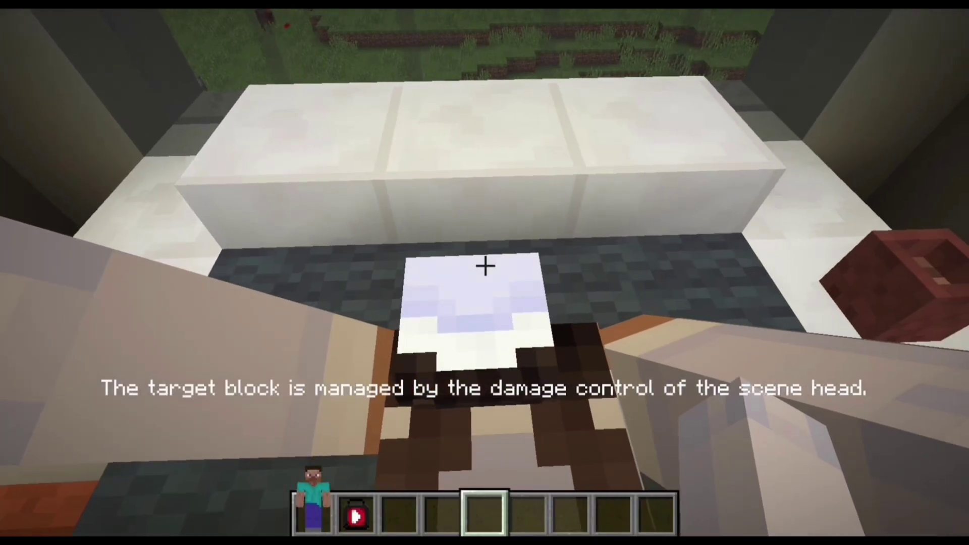
- Play back the head scene and check the head's size and position against the body on the bed
{"action": "key", "text": "s"}
{"action": "left_click", "coordinate": [485, 265]}
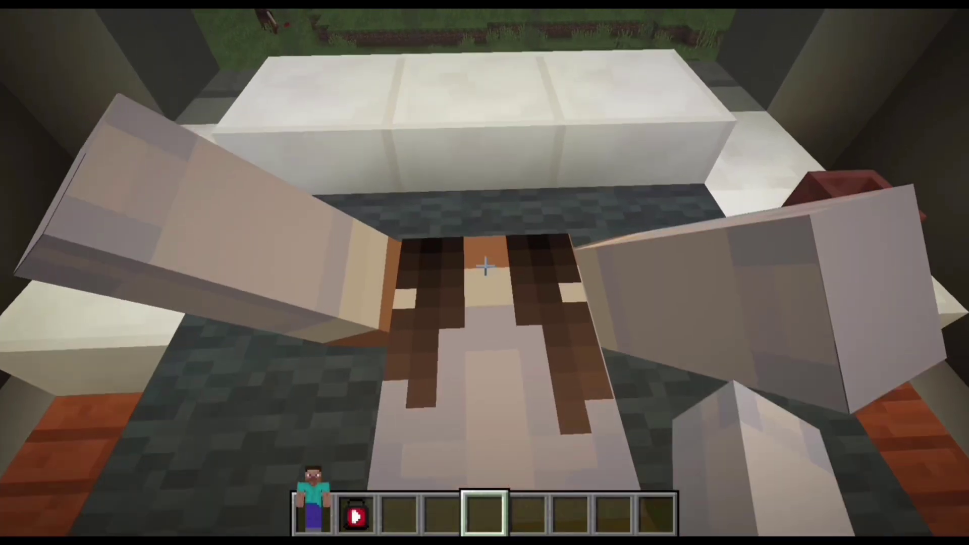
{"action": "key", "text": "w"}
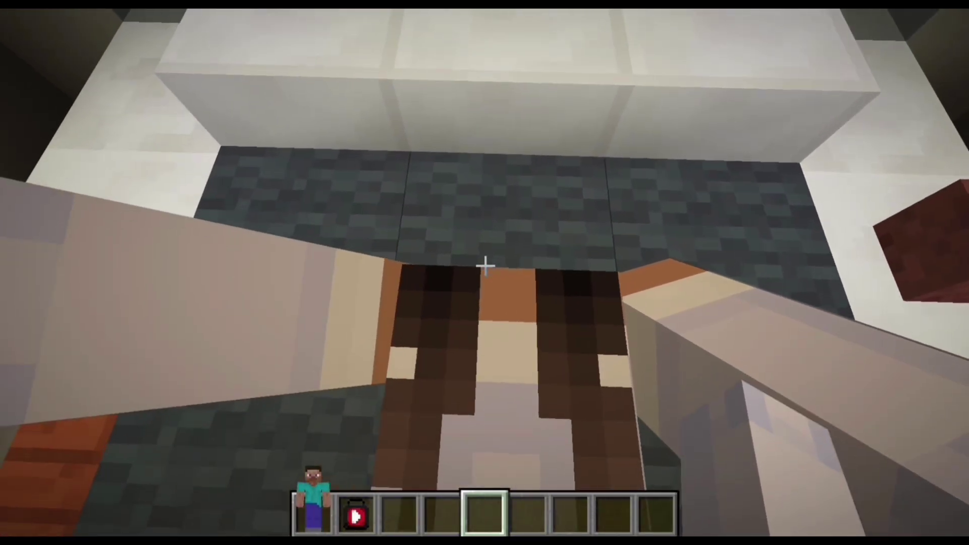
{"action": "right_click", "coordinate": [485, 266]}
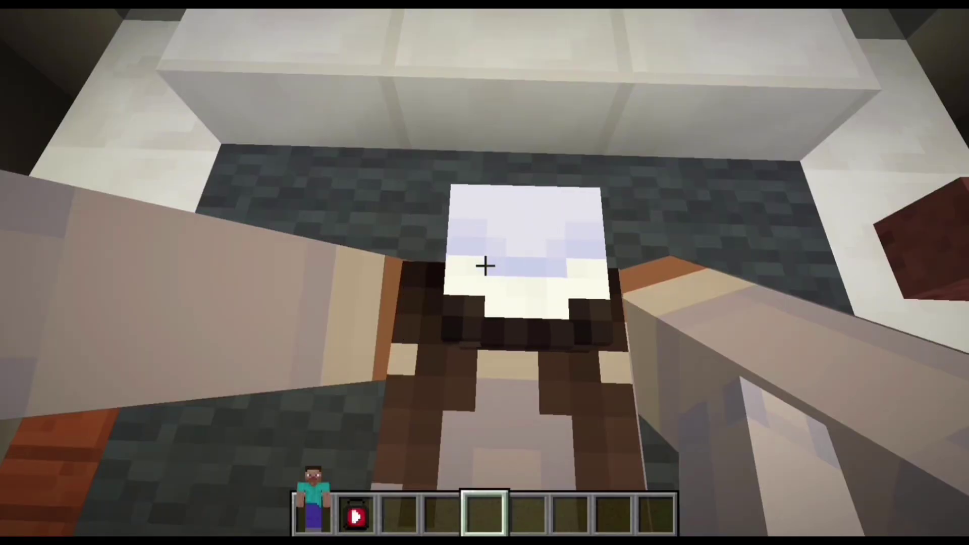
- Edit the head replay's morph and set its GUI scale to 1.6
{"action": "key", "text": "0"}
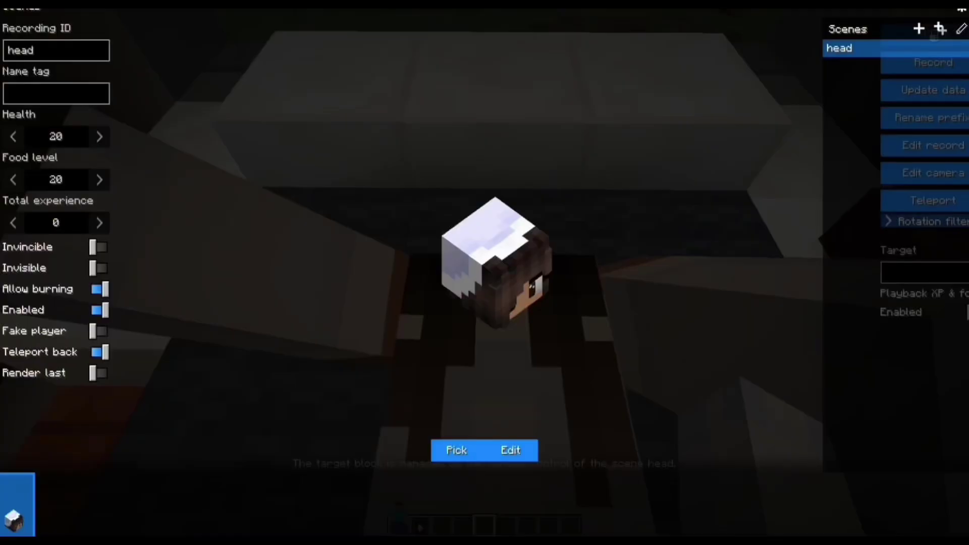
{"action": "left_click", "coordinate": [510, 450]}
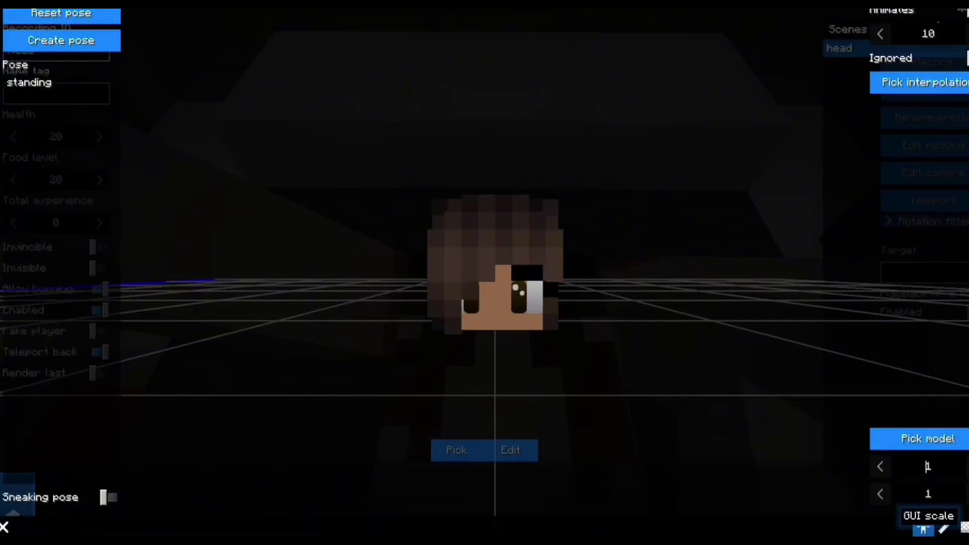
{"action": "key", "text": "BackSpace"}
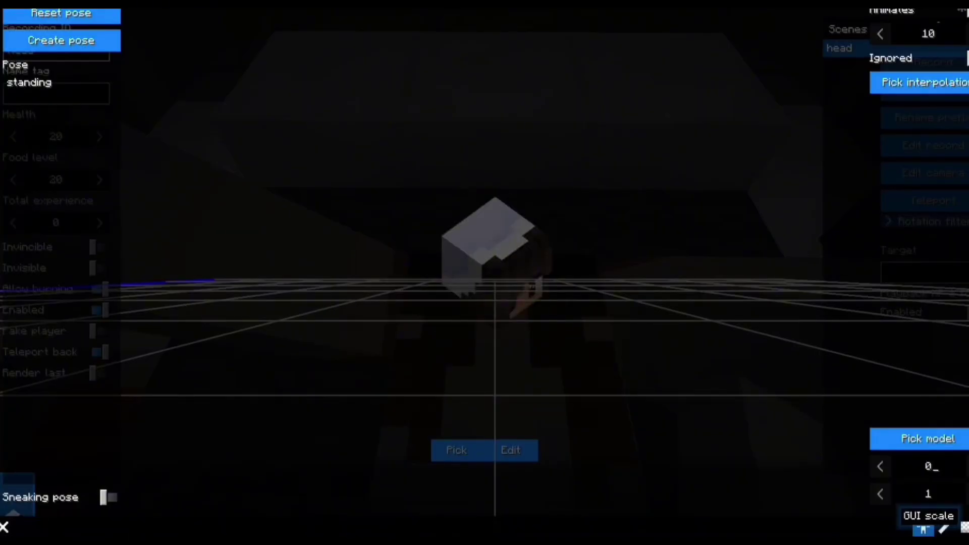
{"action": "type", "text": "0.6"}
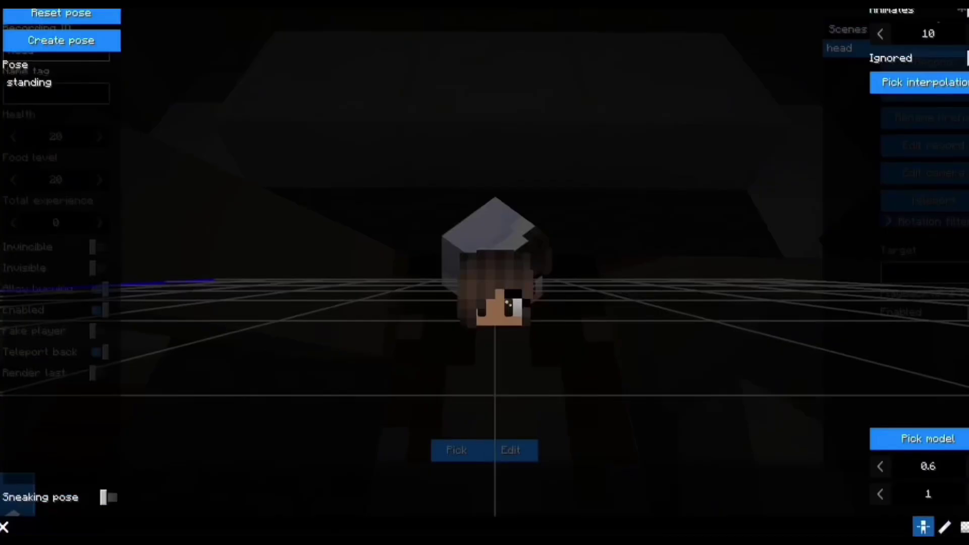
{"action": "type", "text": "1."}
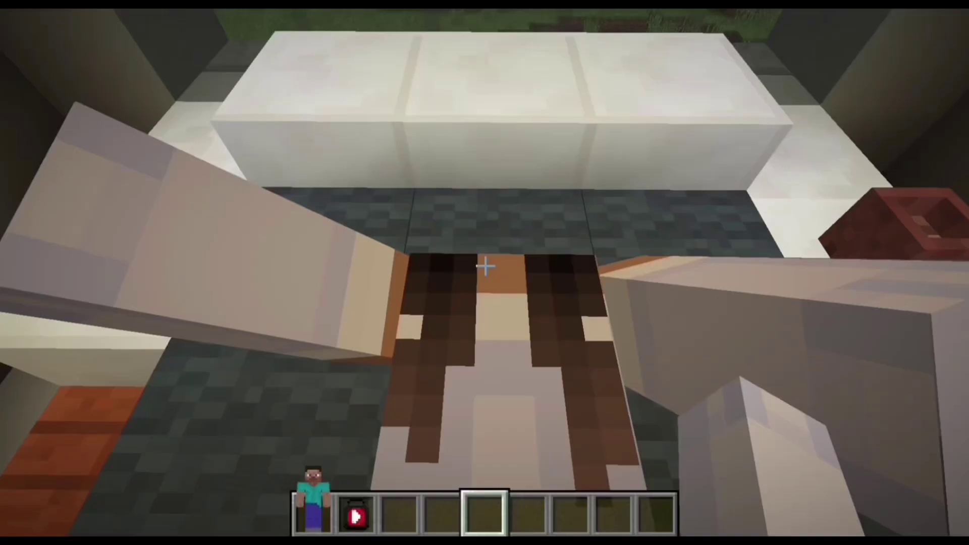
{"action": "key", "text": "ctrl"}
{"action": "key", "text": "ctrl"}
{"action": "key", "text": "0"}
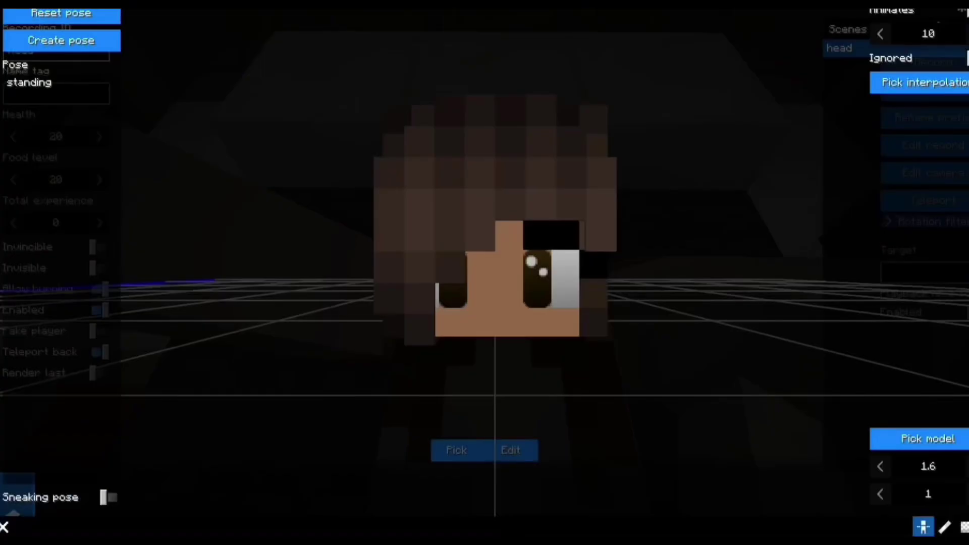
- Create a custom pose for the head morph and rotate the head limb about X, trying 90 and 180, until the face points upward
{"action": "left_click", "coordinate": [62, 40]}
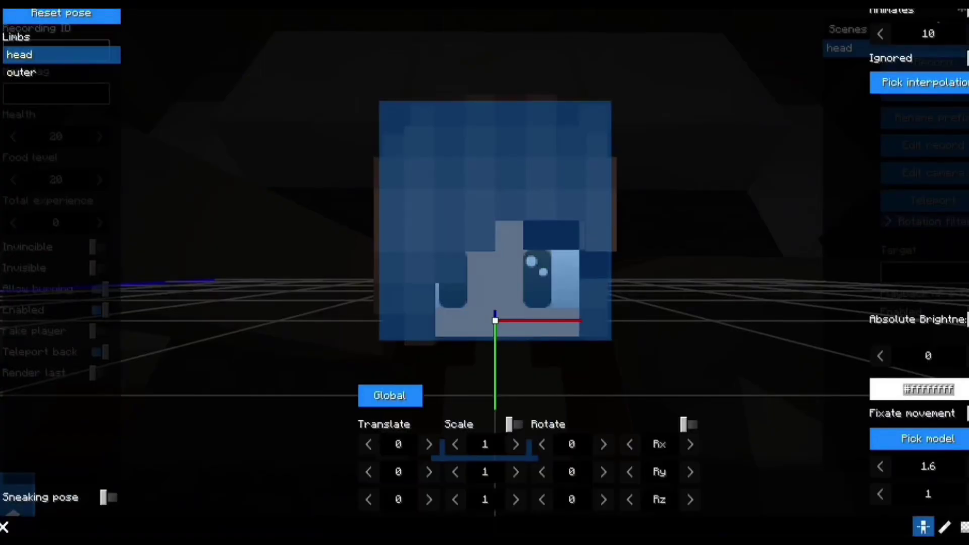
{"action": "left_click", "coordinate": [571, 444]}
{"action": "type", "text": "90"}
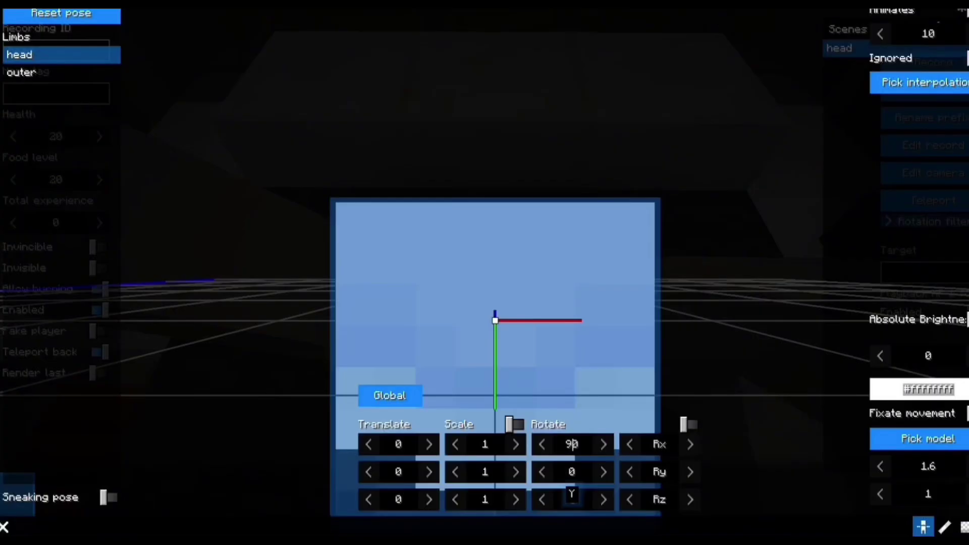
{"action": "key", "text": "BackSpace"}
{"action": "type", "text": "18"}
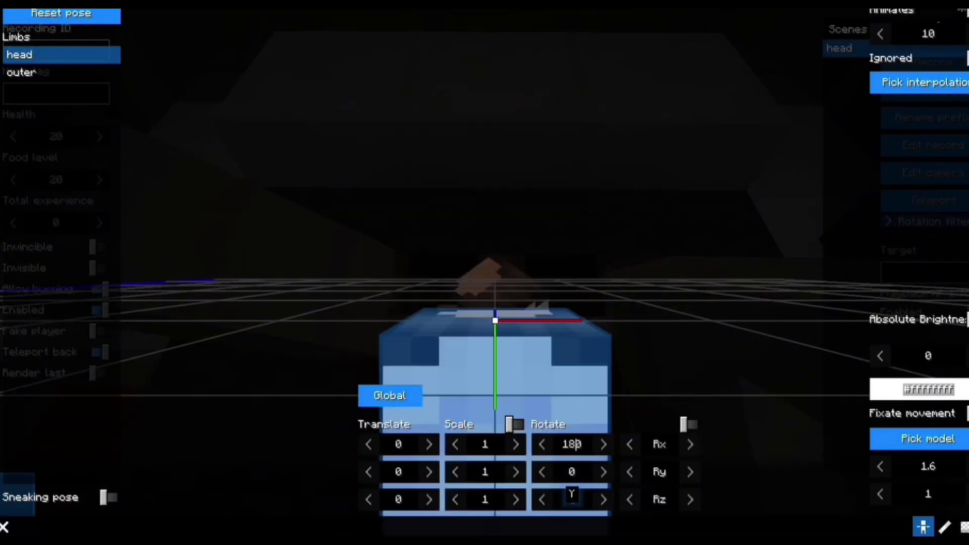
{"action": "type", "text": "0"}
{"action": "key", "text": "BackSpace"}
{"action": "key", "text": "BackSpace"}
{"action": "key", "text": "BackSpace"}
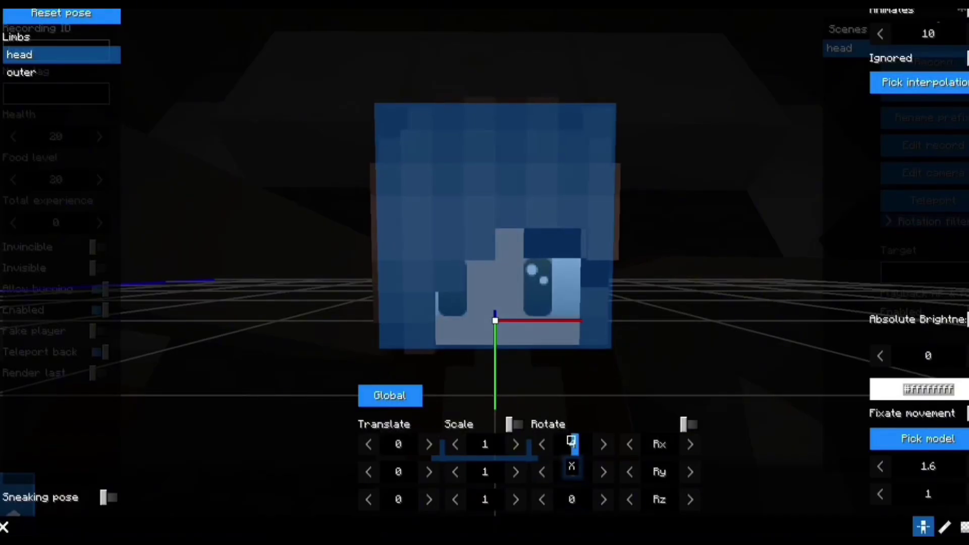
{"action": "left_click_drag", "start_coordinate": [571, 444], "coordinate": [572, 443]}
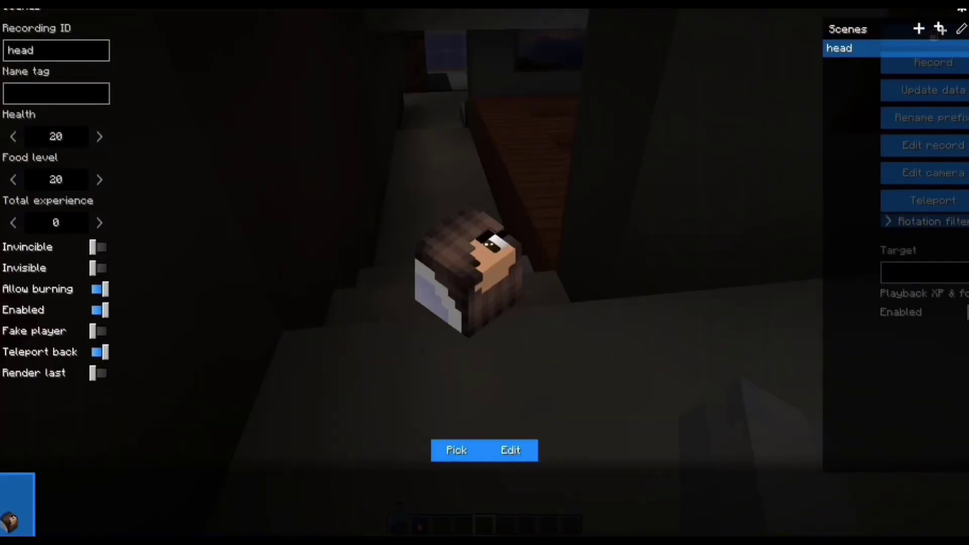
- Add a second replay to the head scene using the skinned full-body morph from the recent morphs, and start recording head_1
{"action": "left_click", "coordinate": [967, 484]}
{"action": "left_click", "coordinate": [456, 450]}
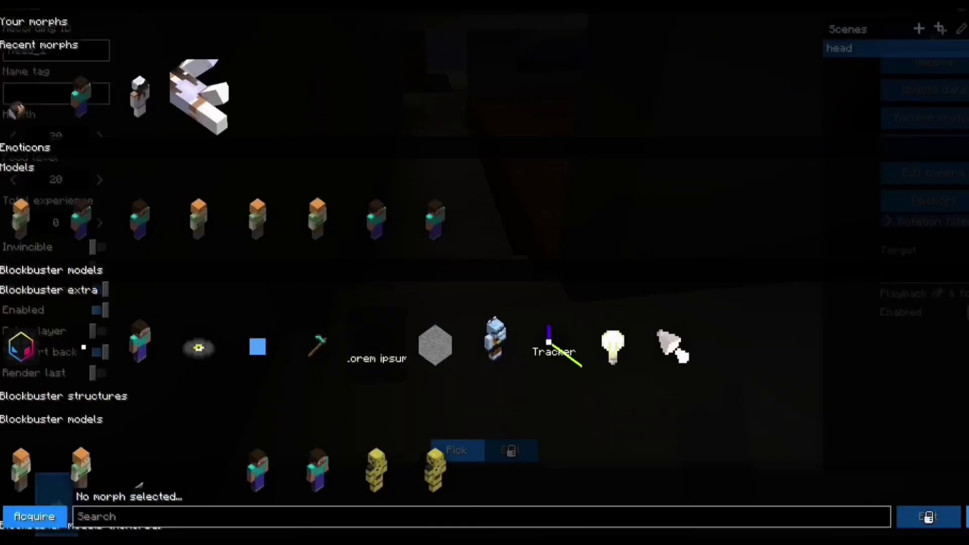
{"action": "left_click", "coordinate": [139, 97]}
{"action": "key", "text": "Escape"}
{"action": "key", "text": "Escape"}
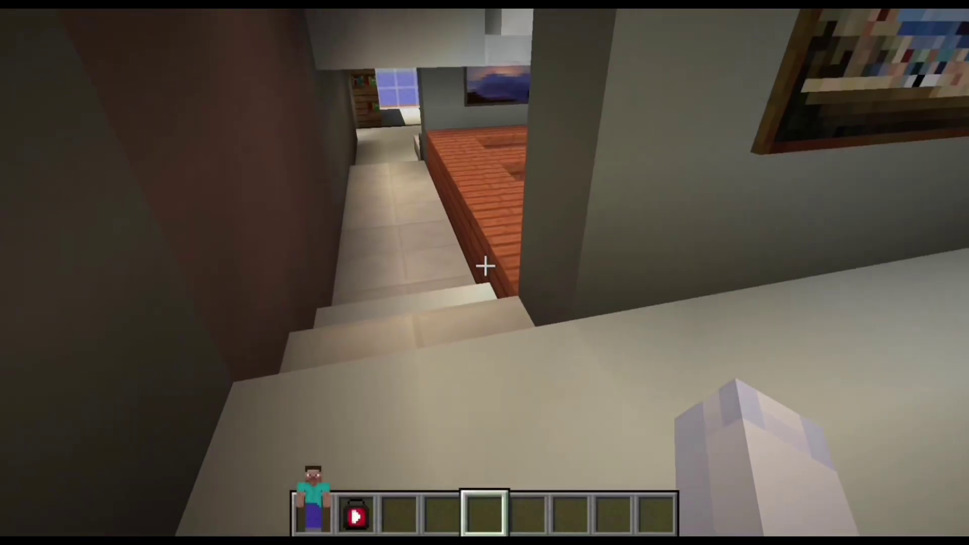
{"action": "key", "text": "Alt_R"}
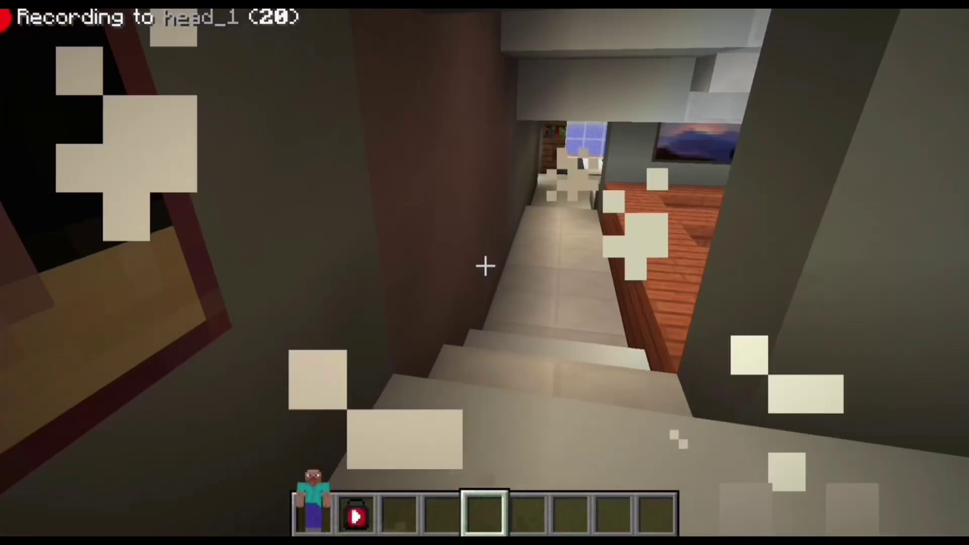